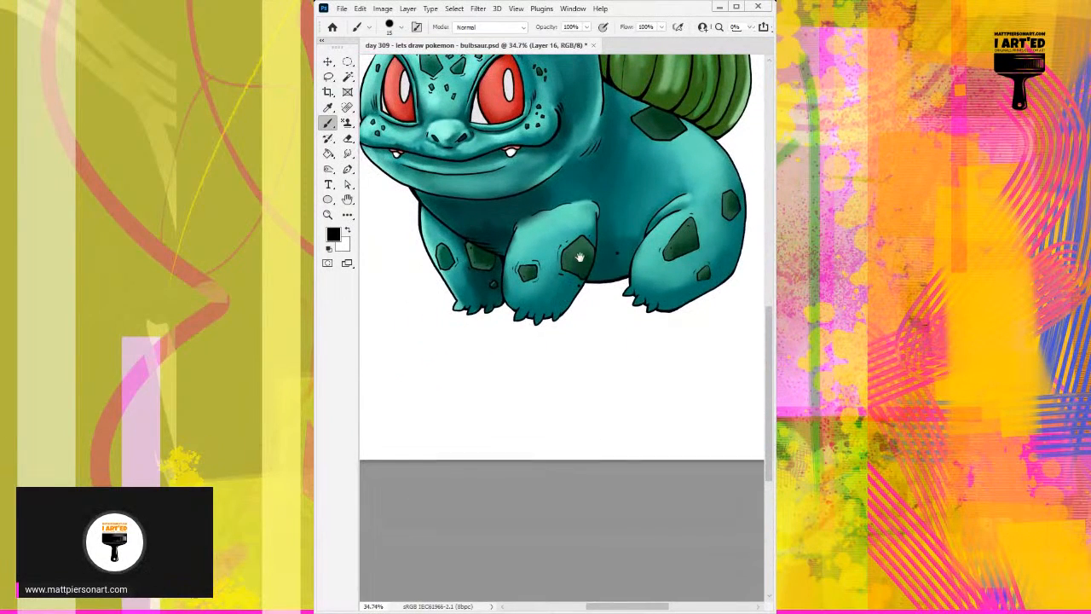
Sample a dark teal from the artwork and shade the area just beneath the nose with a soft 15 px brush.
mouse_move(557, 238)
mouse_down()
mouse_move(590, 311)
mouse_move(594, 341)
mouse_move(582, 348)
mouse_up()
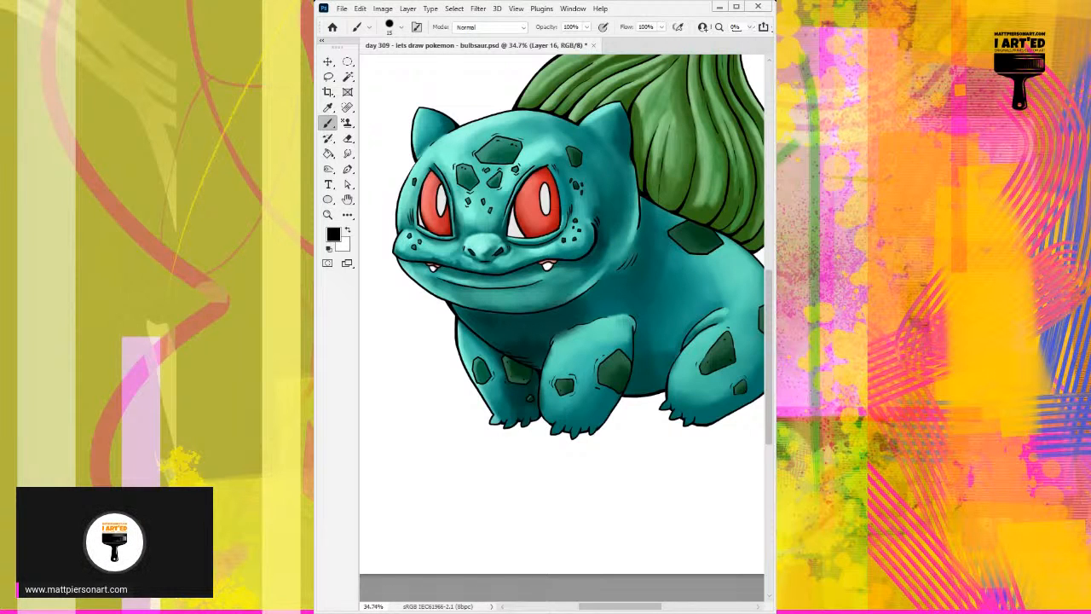
key(period)
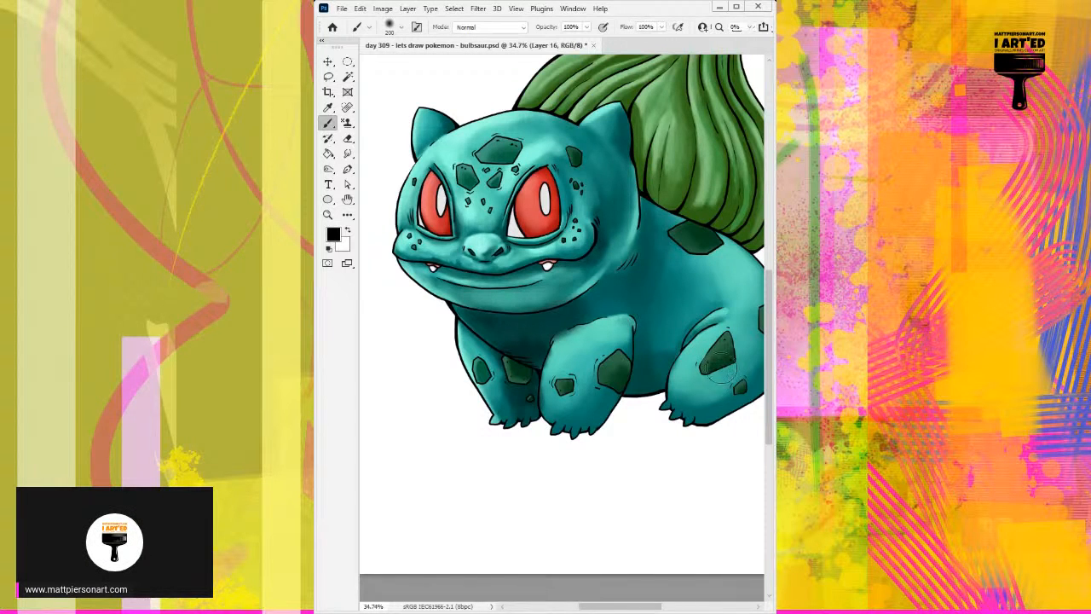
drag(499, 331, 579, 319)
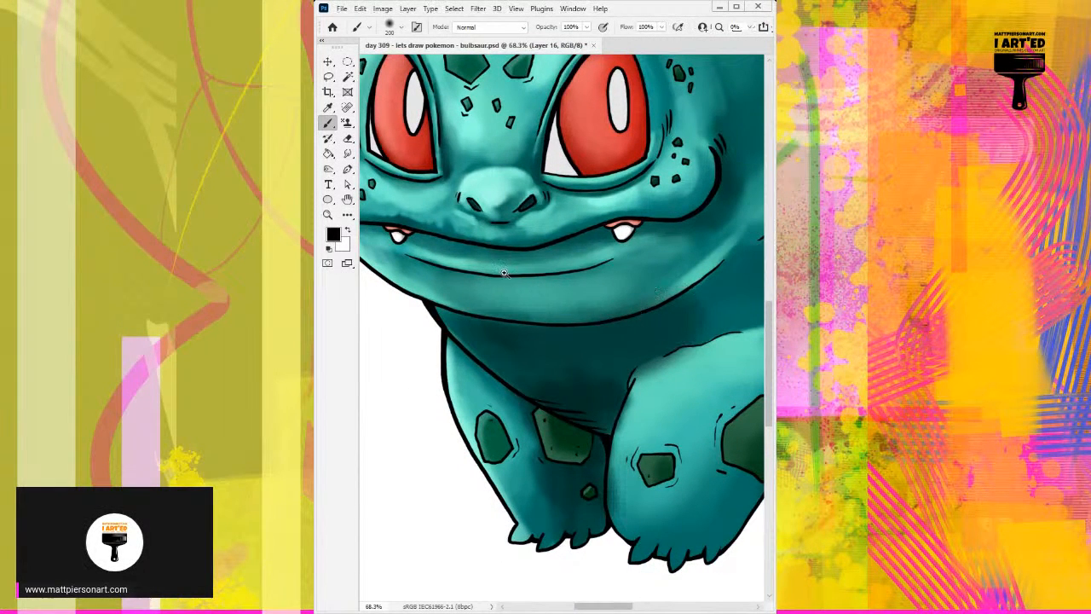
drag(504, 273, 545, 252)
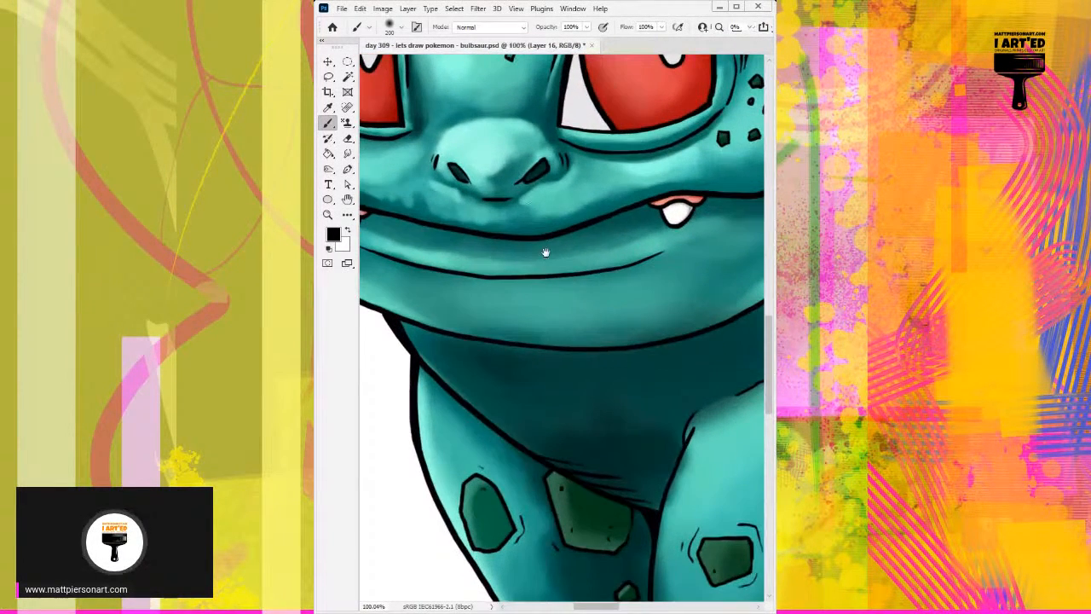
alt+click(540, 198)
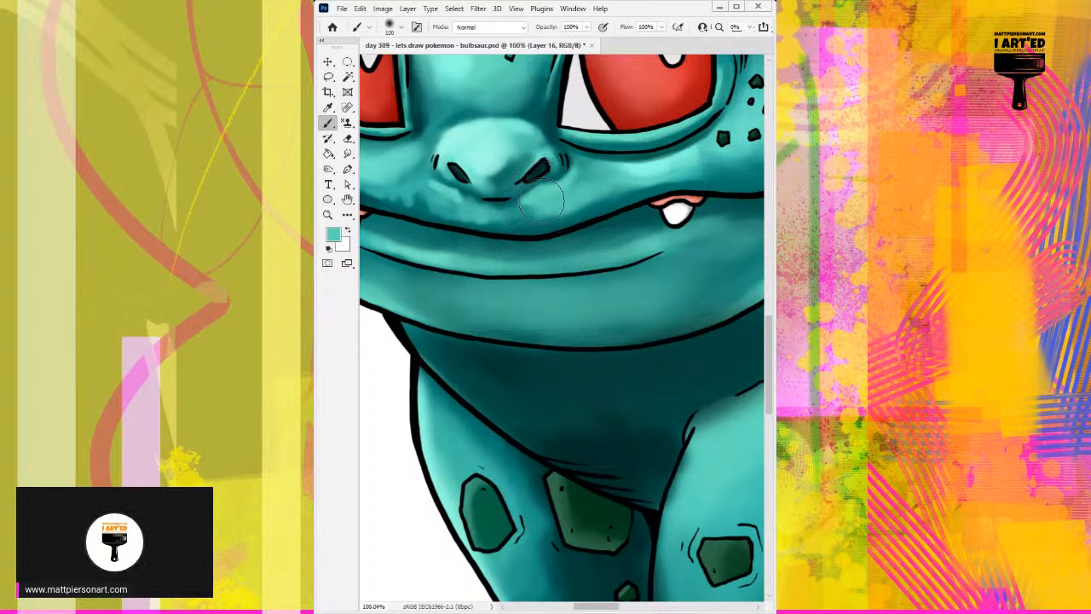
key(bracketleft)
key(bracketleft)
key(bracketleft)
key(bracketleft)
key(bracketleft)
key(bracketleft)
key(bracketleft)
alt+click(508, 186)
alt+click(510, 192)
key(bracketleft)
key(bracketleft)
key(bracketleft)
drag(501, 195, 515, 185)
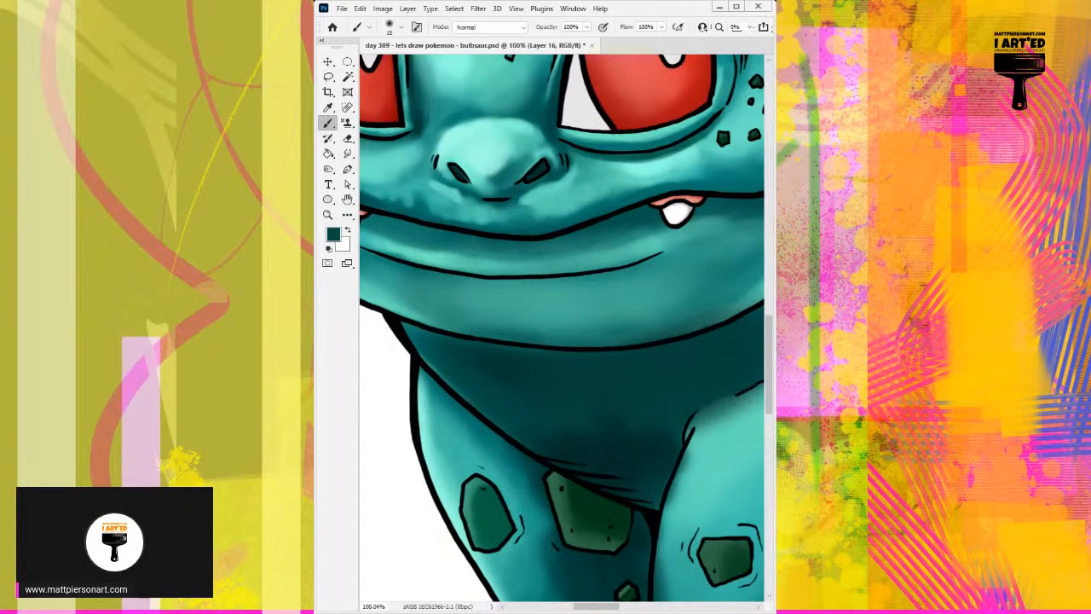
Brighten the rim of the right nostril with sampled light teal, using a 9 px brush.
alt+click(547, 152)
alt+click(550, 146)
alt+click(530, 145)
key(bracketleft)
key(bracketleft)
mouse_move(542, 154)
mouse_down()
mouse_move(527, 167)
mouse_move(551, 156)
mouse_up()
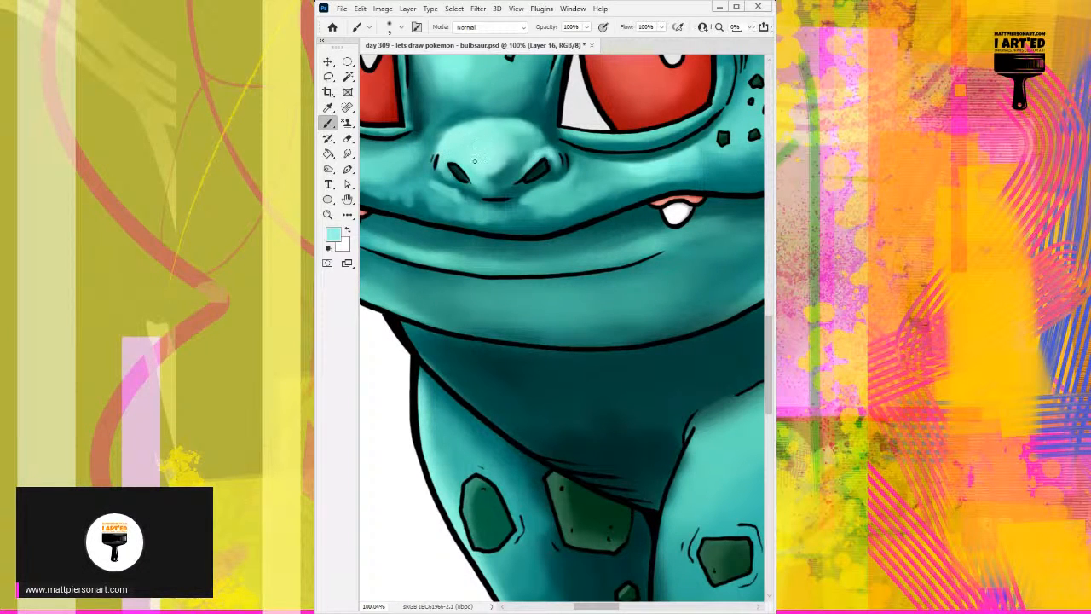
Blend sampled dark and mid teal tones along the underside of the nose between the two nostrils.
alt+click(510, 170)
drag(502, 190, 499, 202)
alt+click(510, 185)
alt+click(507, 198)
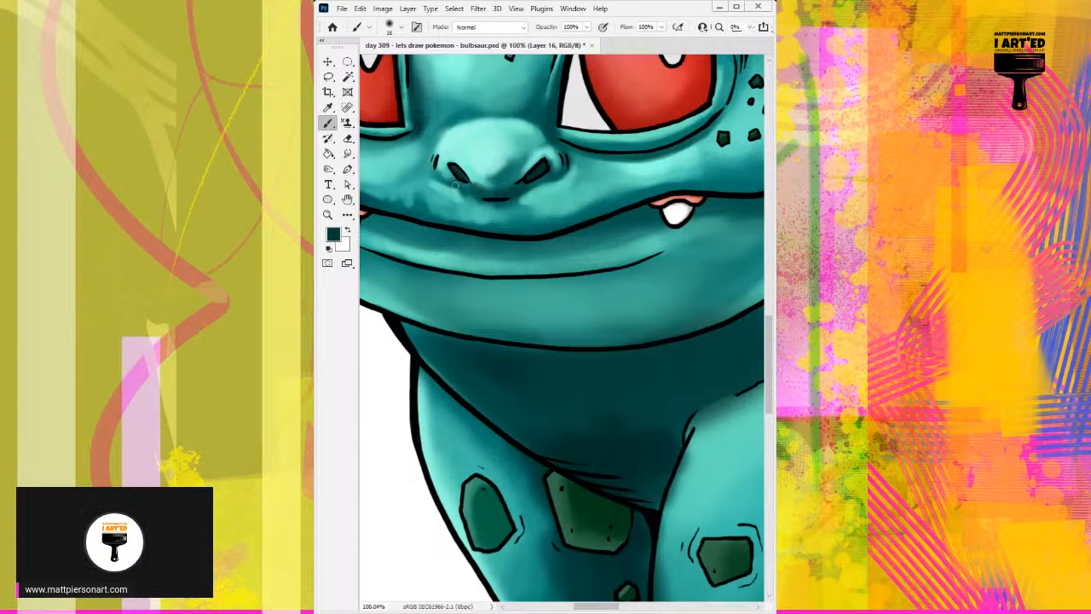
alt+click(475, 168)
alt+click(497, 186)
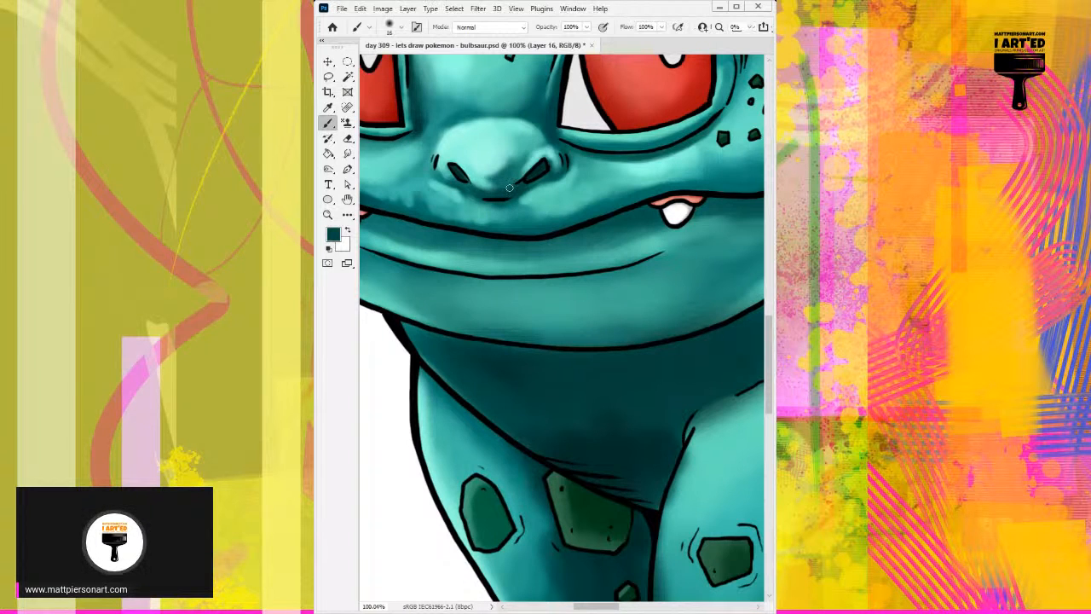
alt+click(494, 177)
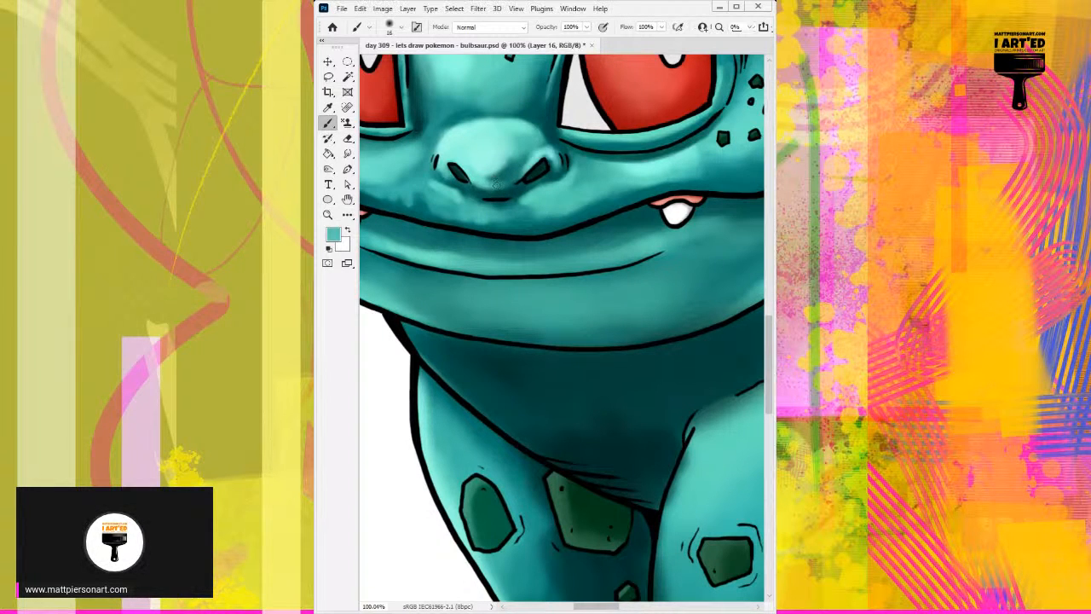
alt+click(498, 177)
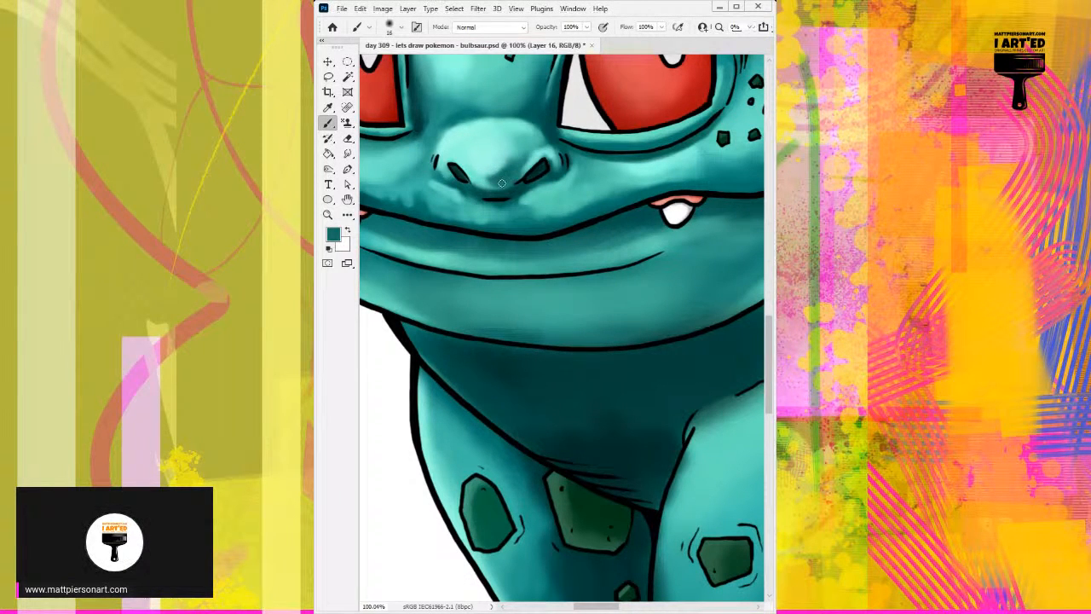
alt+click(465, 187)
Dab light teal highlights along the upper lip and cheek above the left fang with a 15 px brush.
drag(423, 185, 482, 201)
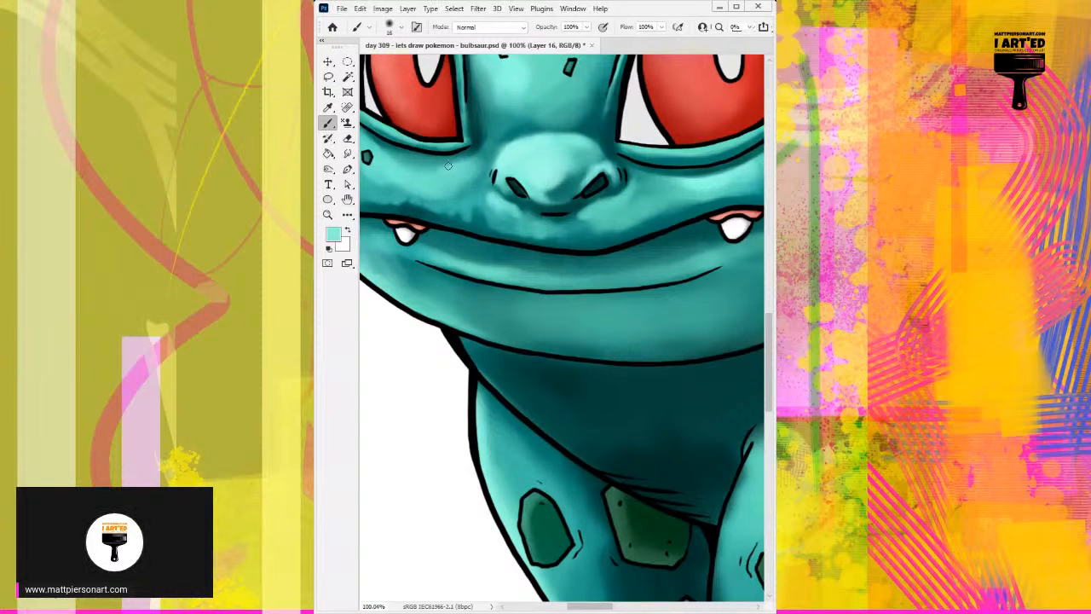
drag(456, 168, 505, 145)
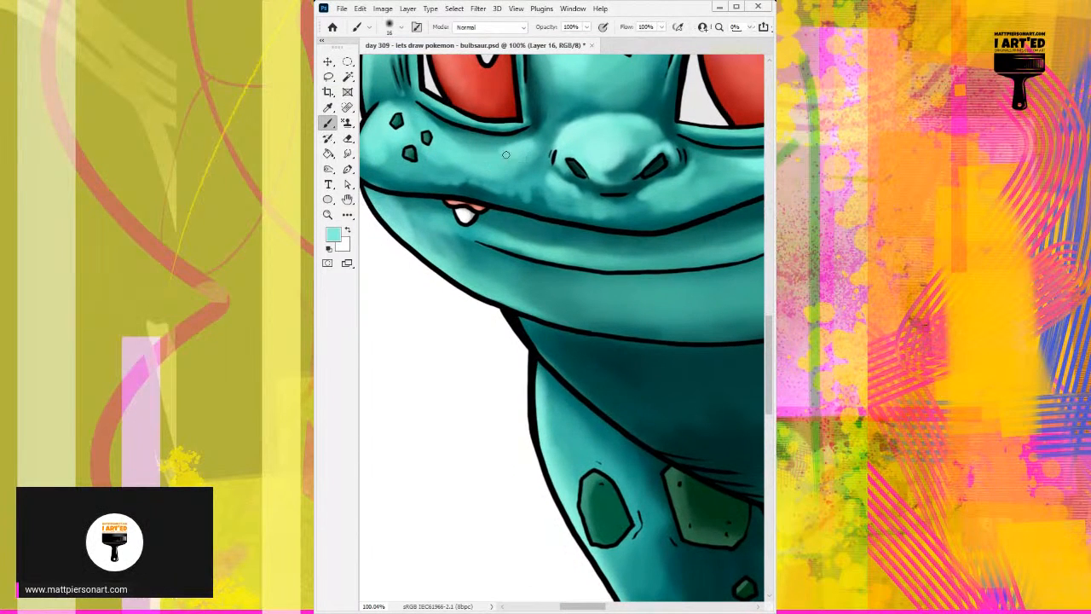
alt+click(490, 143)
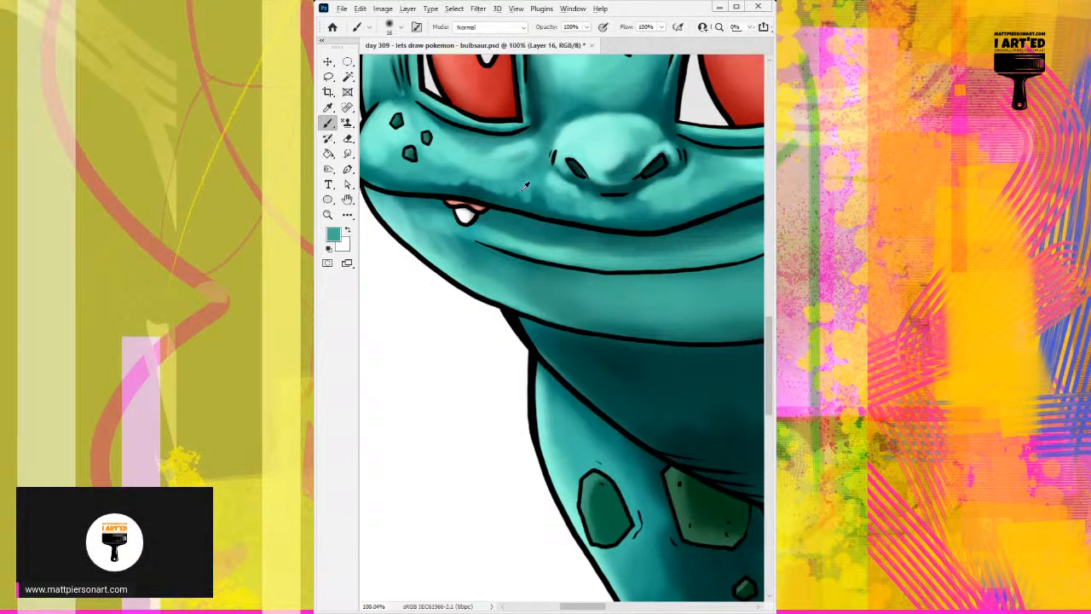
alt+click(503, 160)
key(bracketleft)
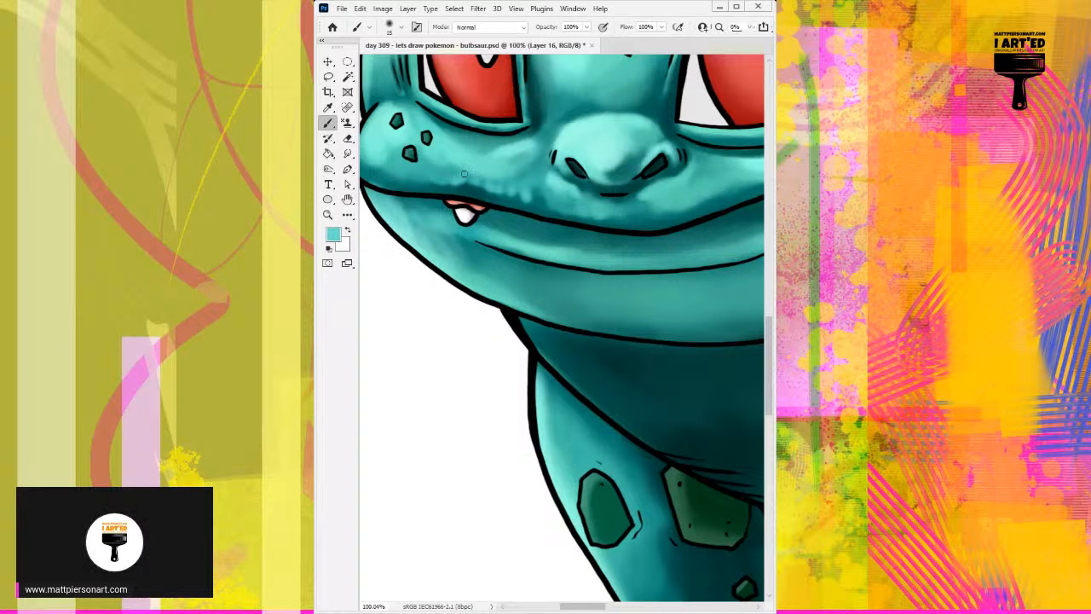
drag(437, 181, 479, 178)
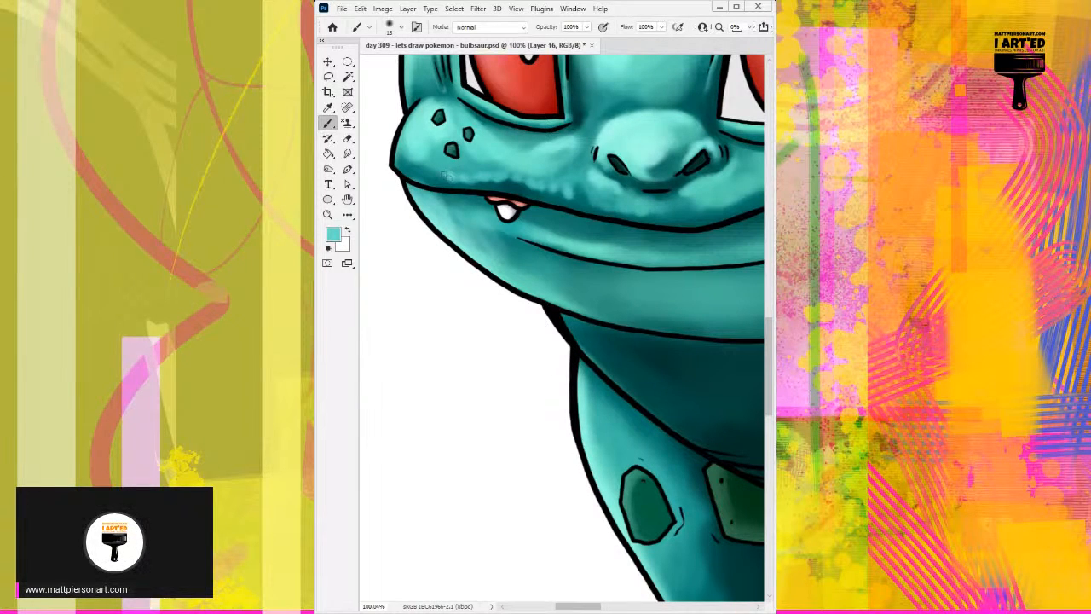
alt+click(539, 184)
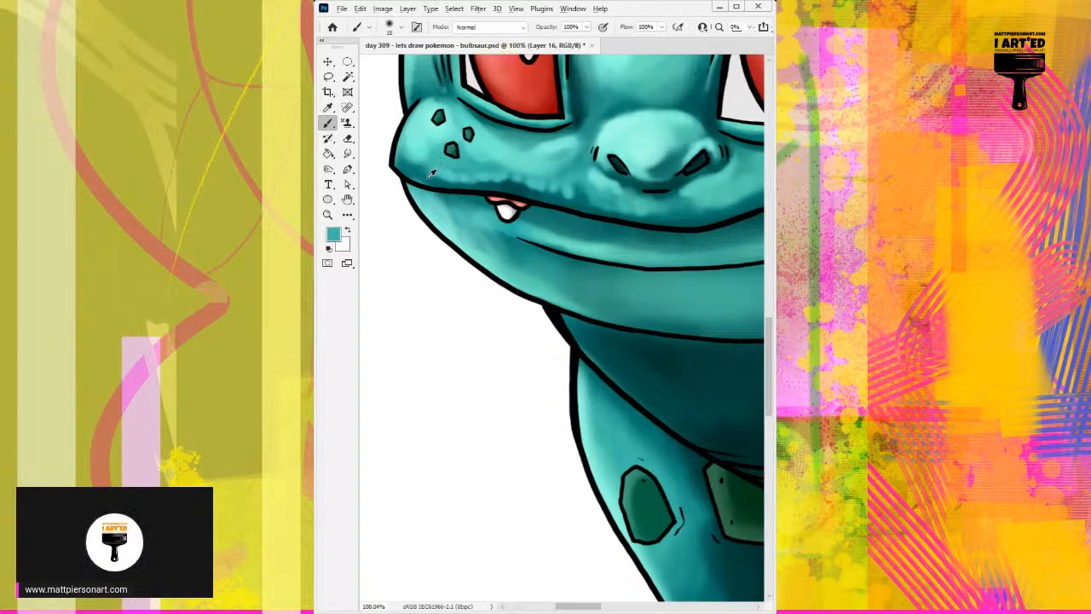
Shade the lower edge of the upper lip below the nose with sampled dark teal at 15 px.
alt+click(426, 169)
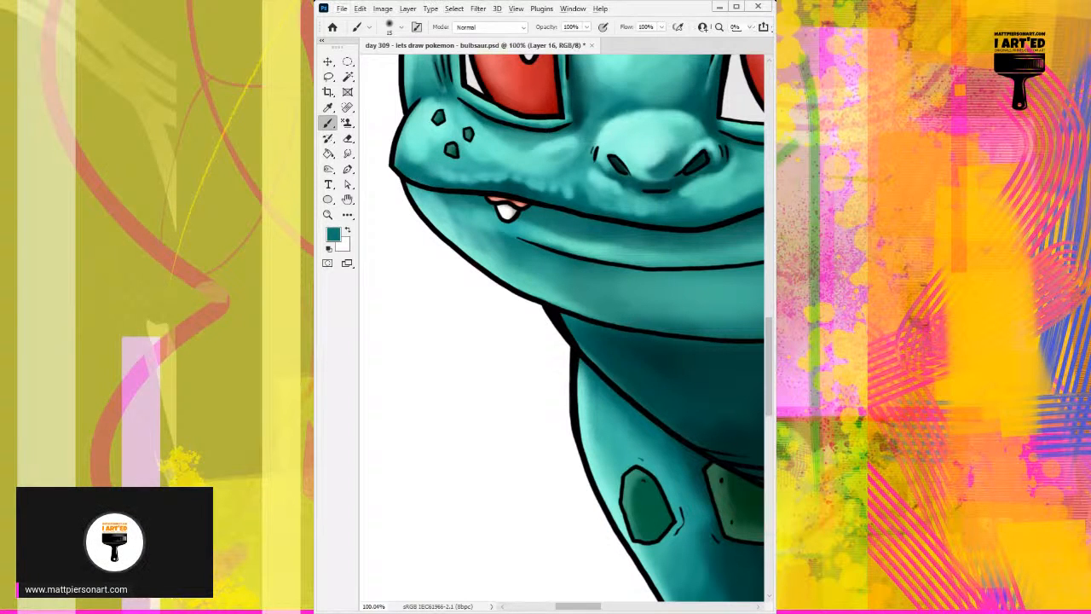
alt+click(657, 363)
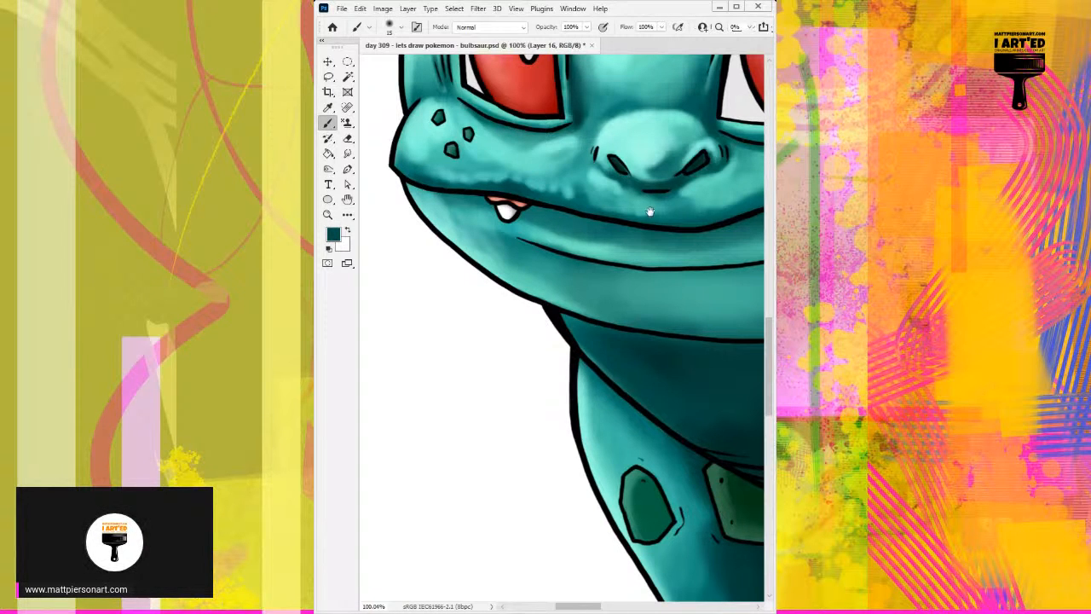
drag(650, 212, 573, 204)
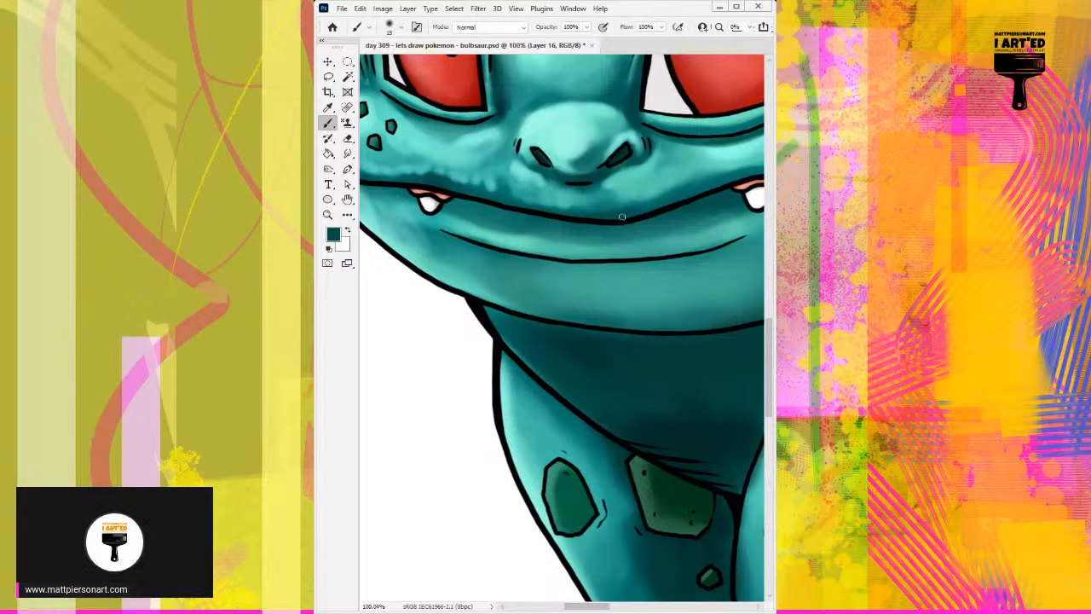
drag(559, 214, 594, 215)
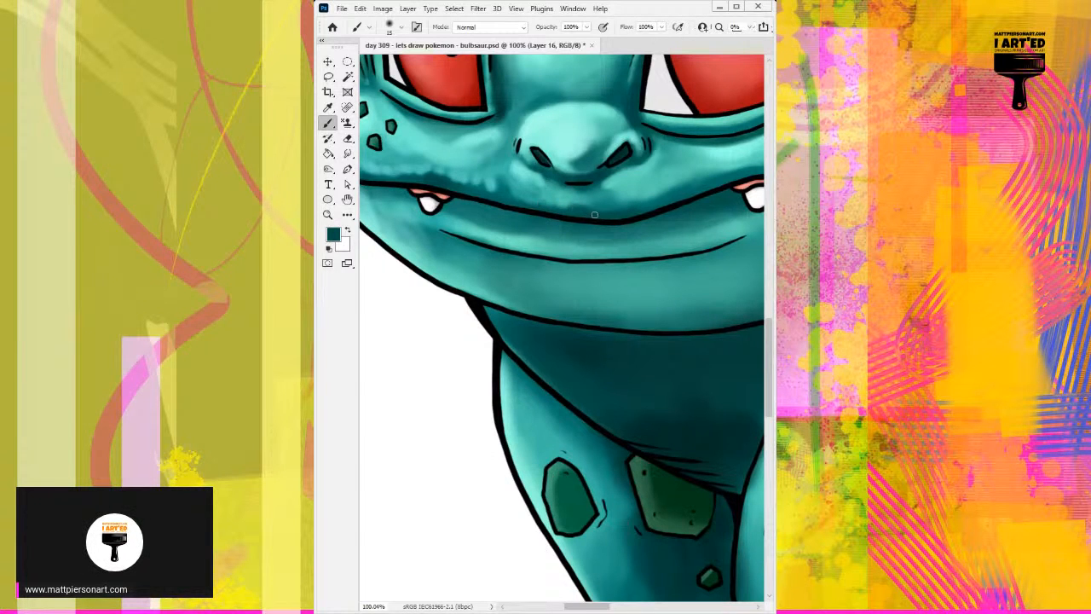
Deepen the dark teal shadow along the mouth line from below the nose to the right cheek with a 25 px brush.
scroll(595, 215, down, 5)
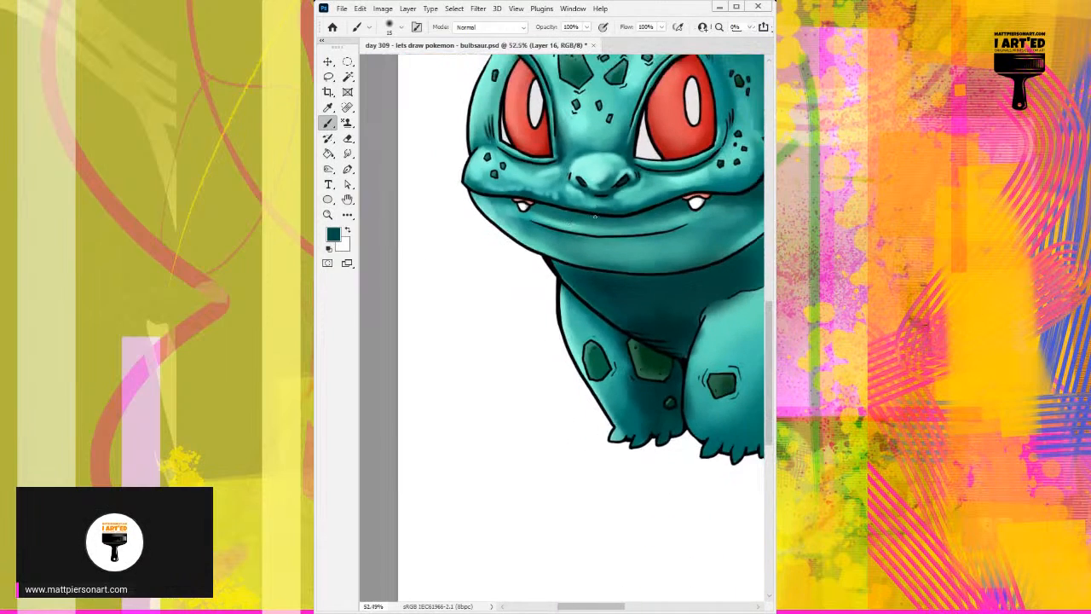
scroll(581, 216, up, 3)
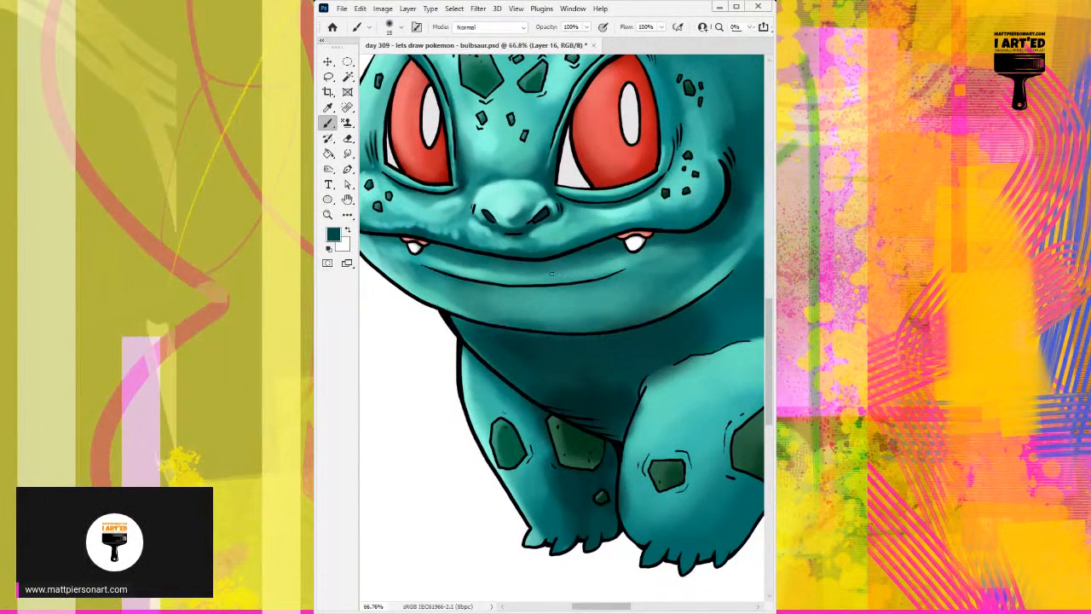
key(bracketright)
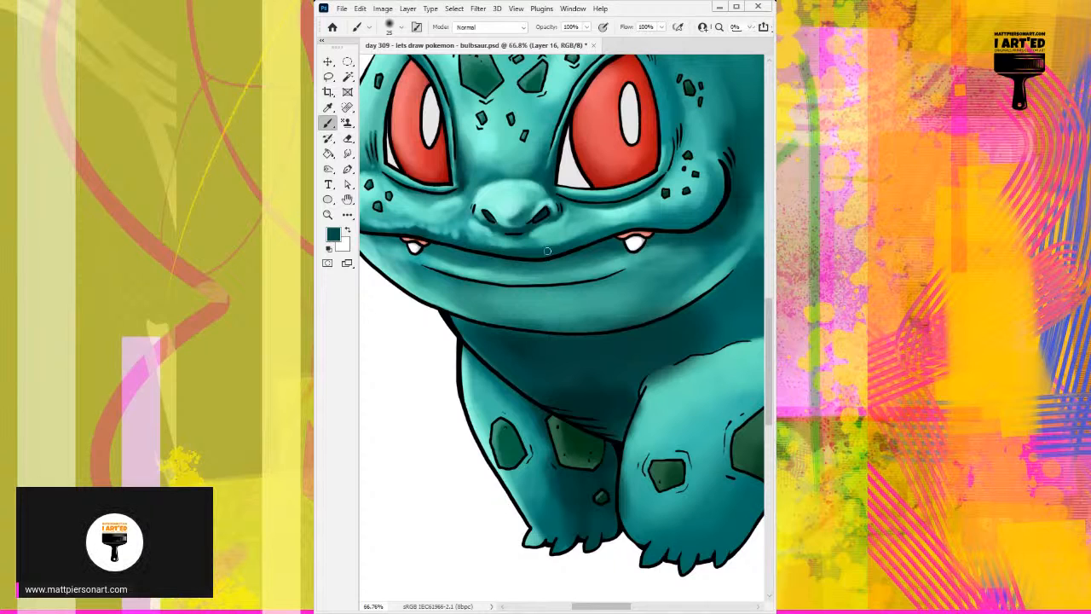
drag(502, 249, 565, 242)
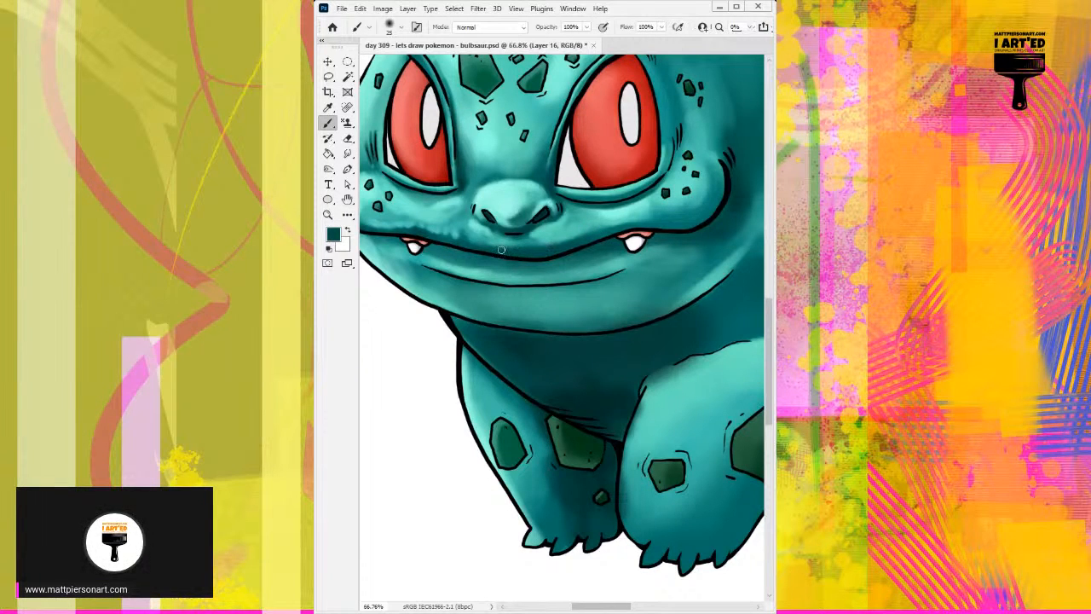
drag(612, 231, 704, 217)
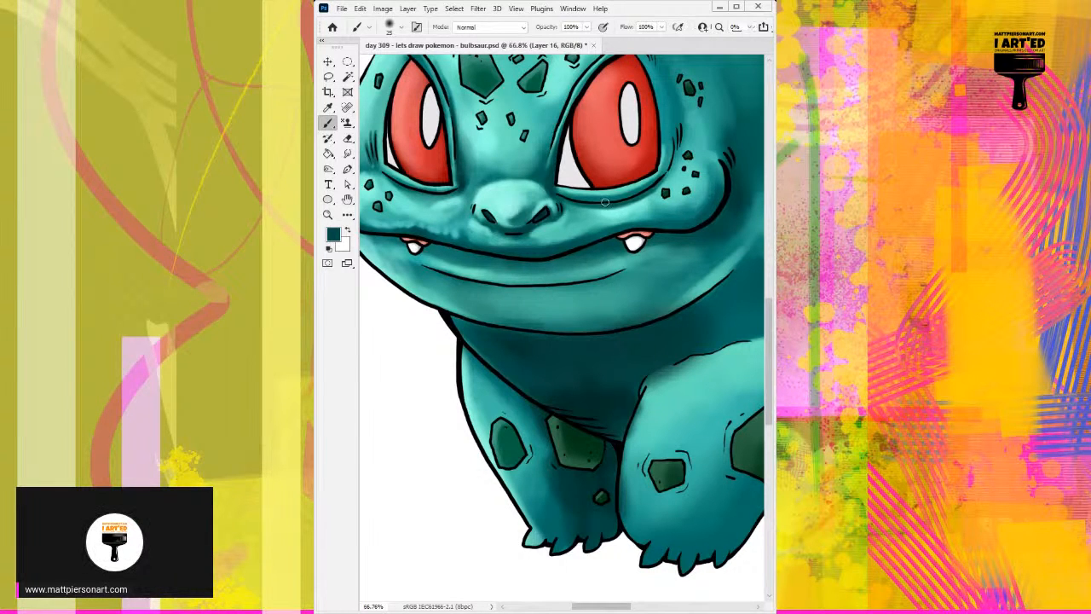
Sample the darkest teal from the belly and paint a 15 px shadow under the right eye's lower lid.
scroll(606, 199, up, 3)
key(bracketleft)
key(bracketleft)
key(bracketleft)
key(bracketleft)
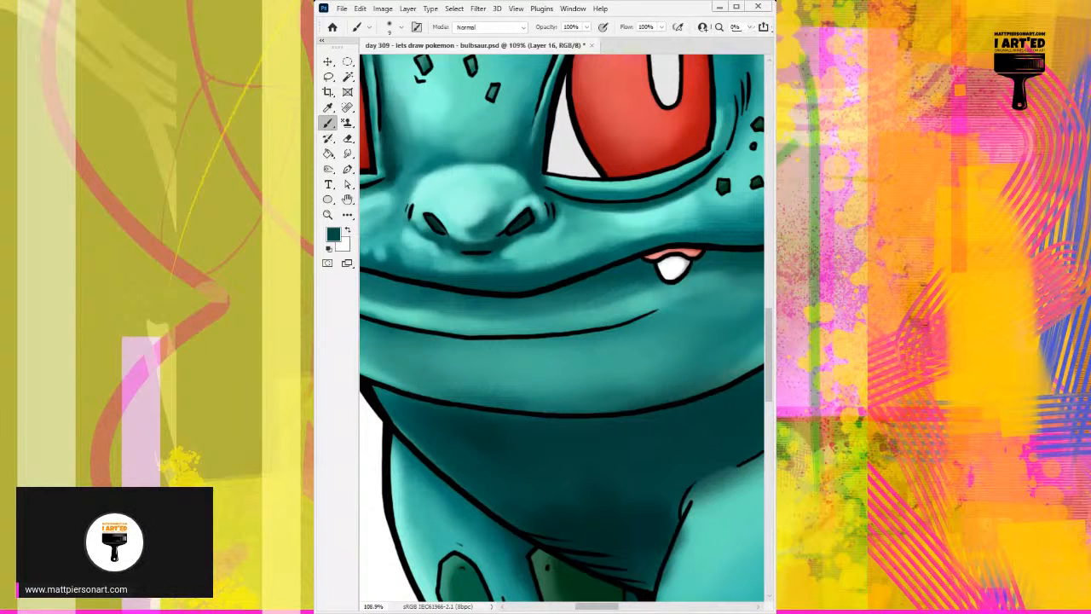
alt+click(590, 496)
key(bracketright)
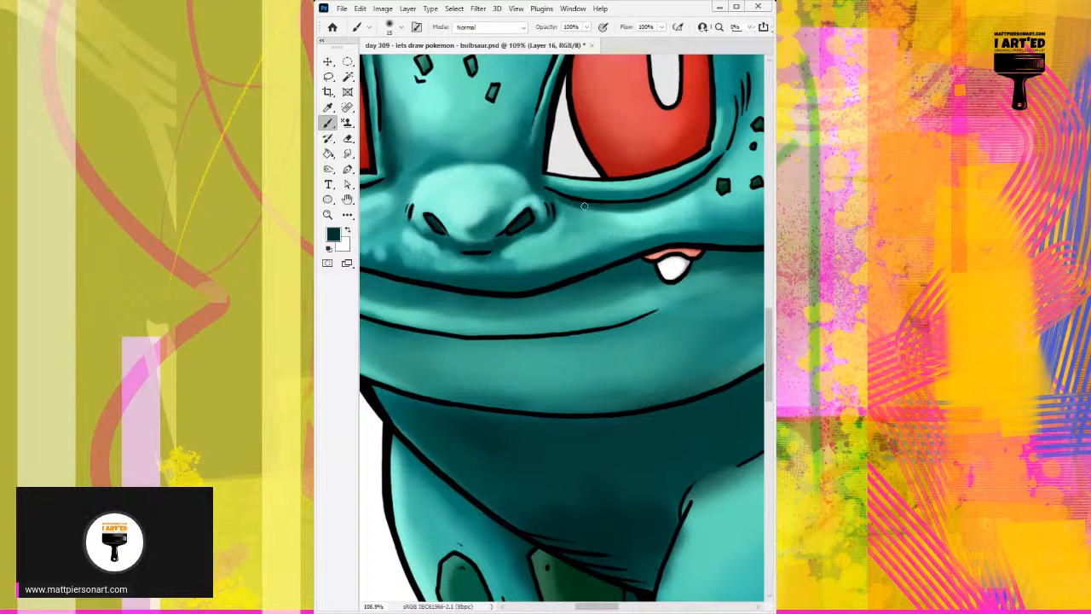
mouse_move(586, 205)
mouse_down()
mouse_move(714, 175)
mouse_move(677, 194)
mouse_move(717, 162)
mouse_up()
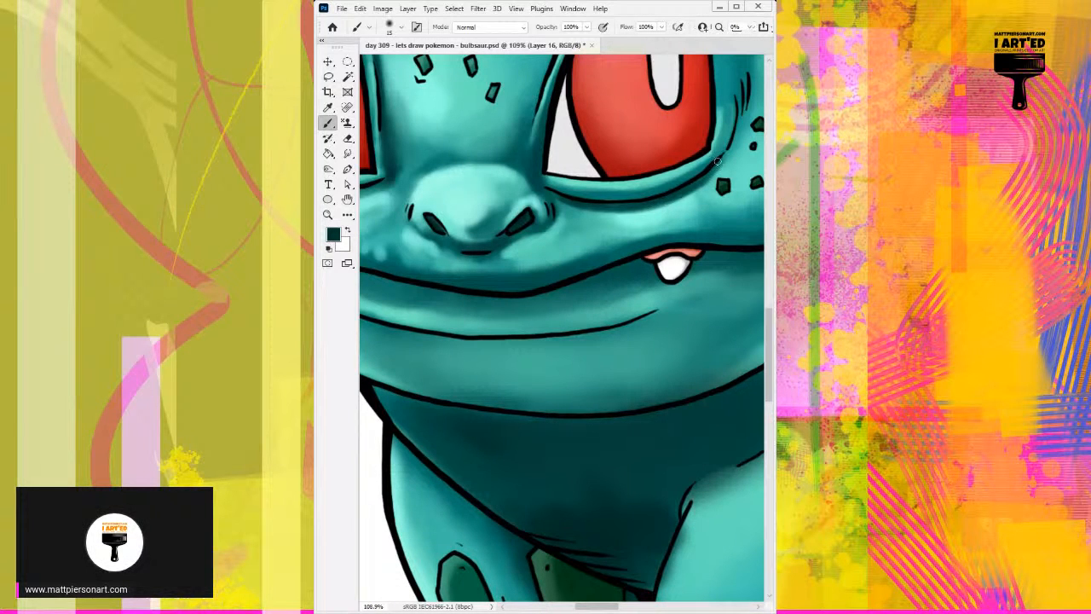
Touch up the outer side of the right nostril with sampled light teal tones, using a 10 px brush.
alt+click(563, 213)
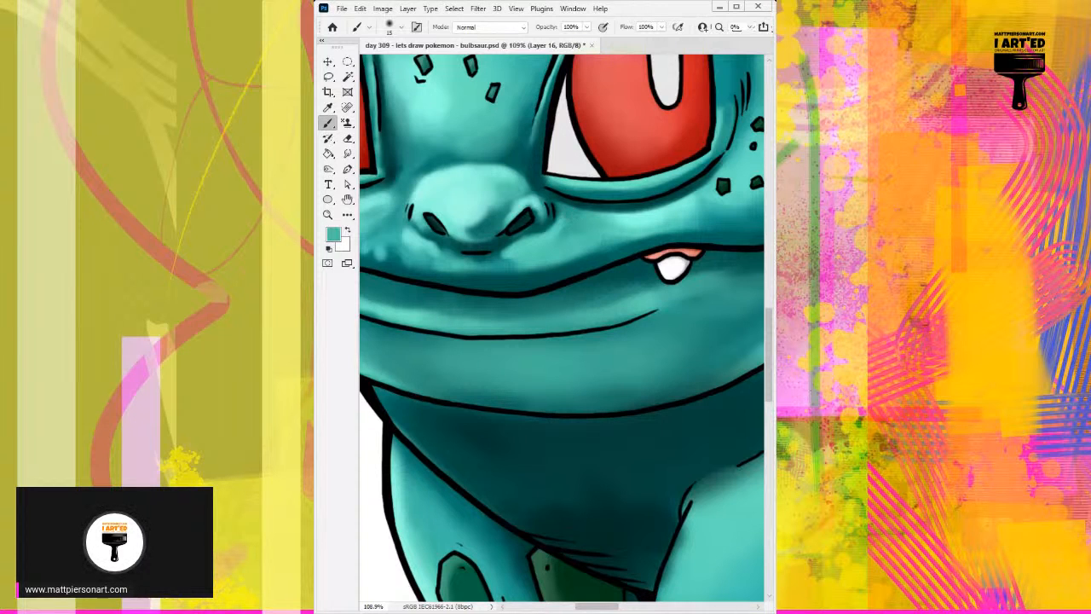
alt+click(560, 205)
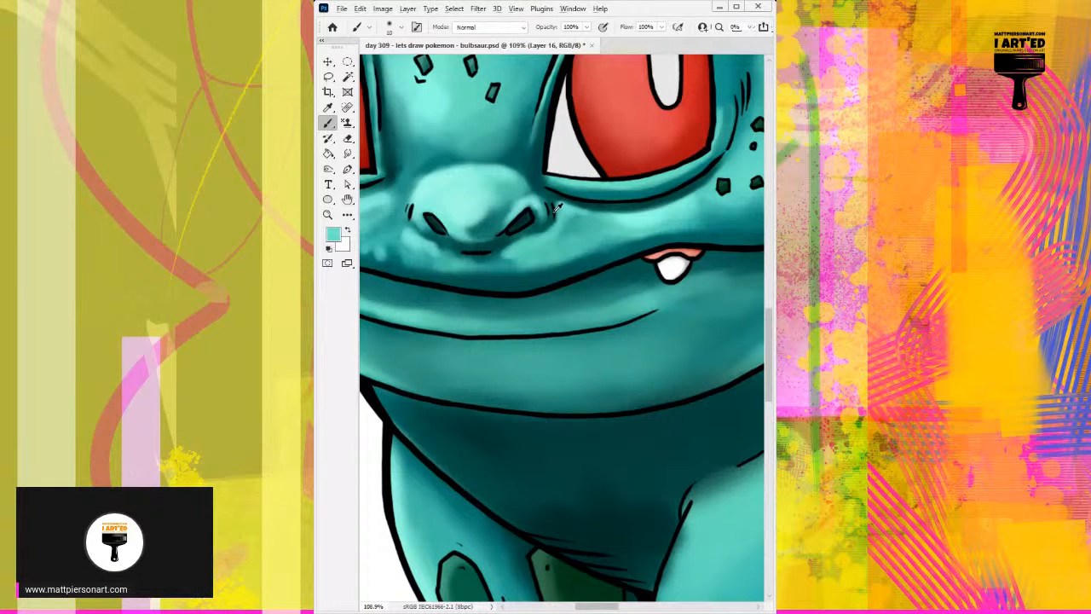
alt+click(560, 203)
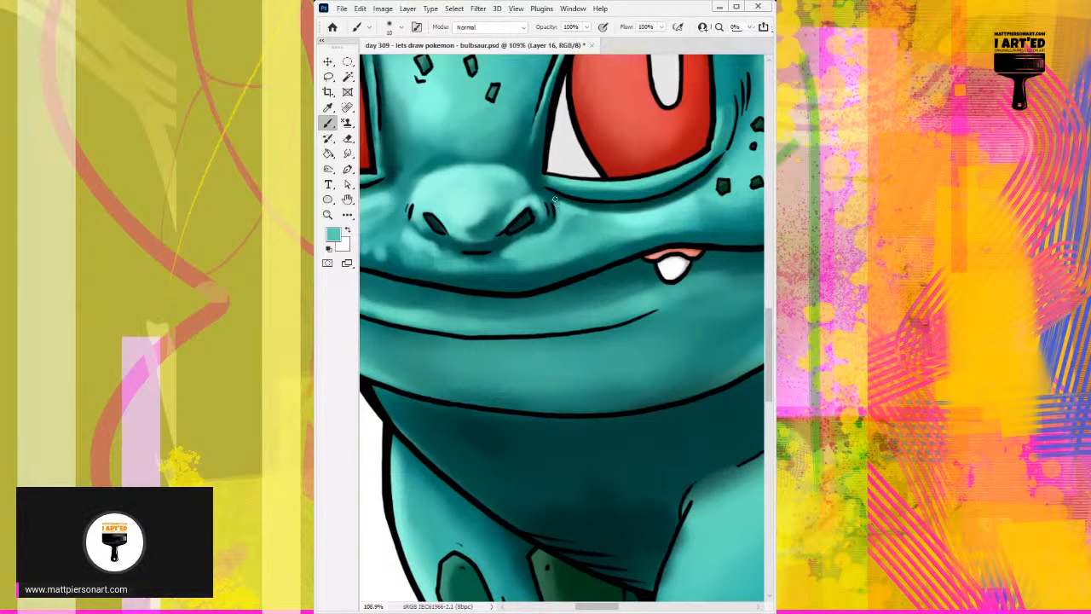
drag(545, 183, 529, 195)
alt+click(521, 198)
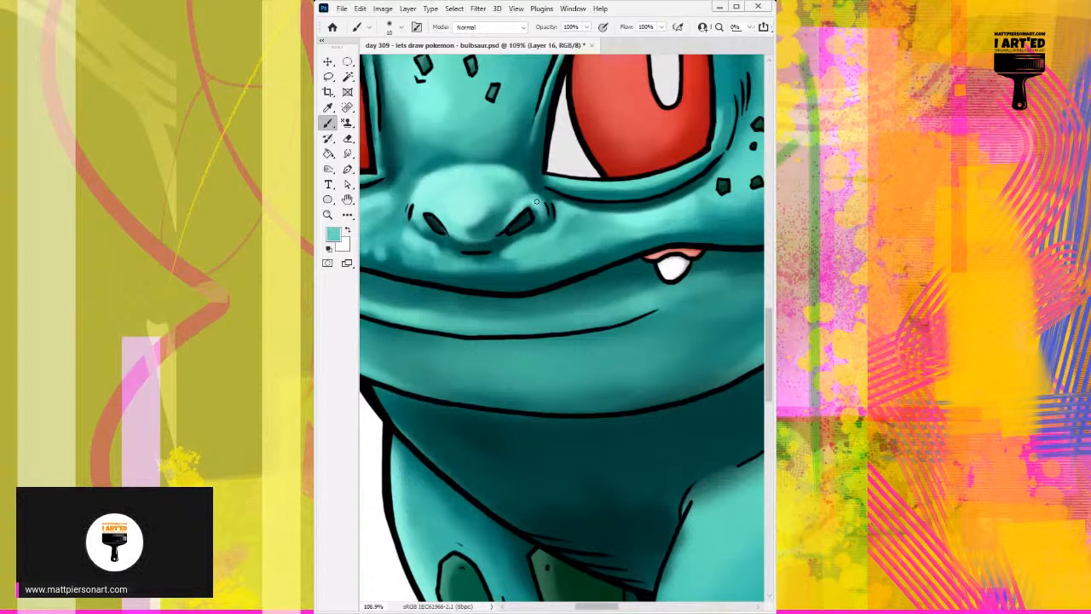
Blend sampled dark and mid teal tones into the crease between the right nostril and the inner eye corner.
alt+click(532, 194)
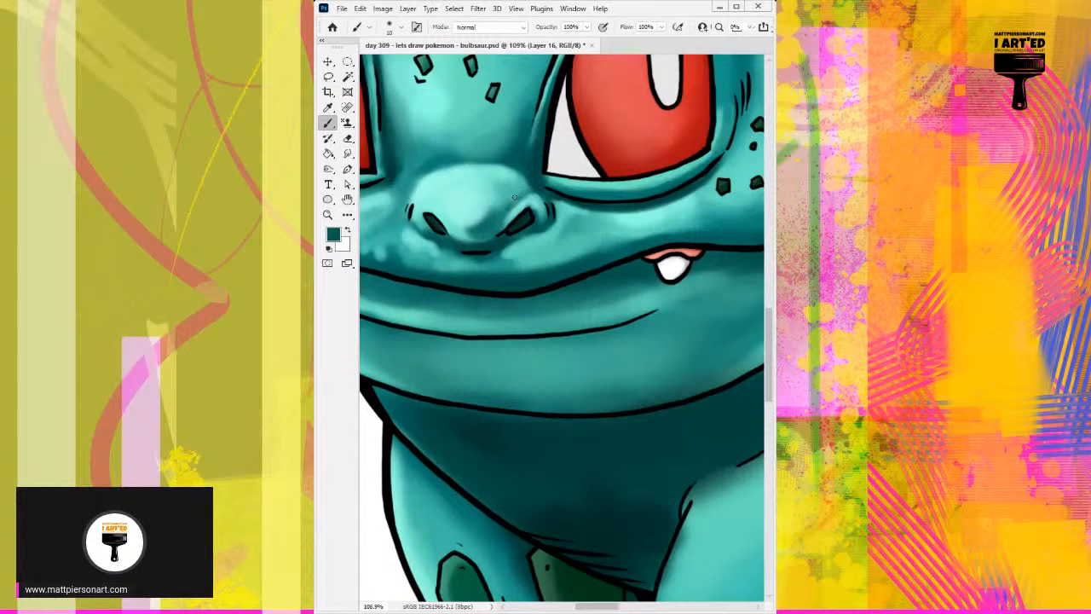
alt+click(521, 196)
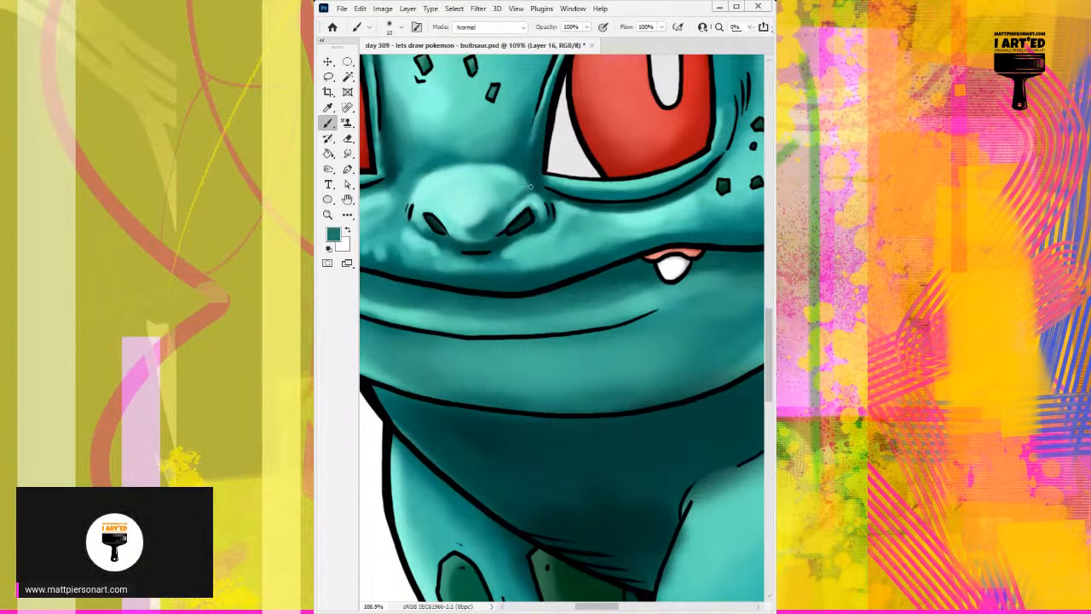
alt+click(515, 195)
alt+click(520, 181)
alt+click(561, 172)
alt+click(520, 178)
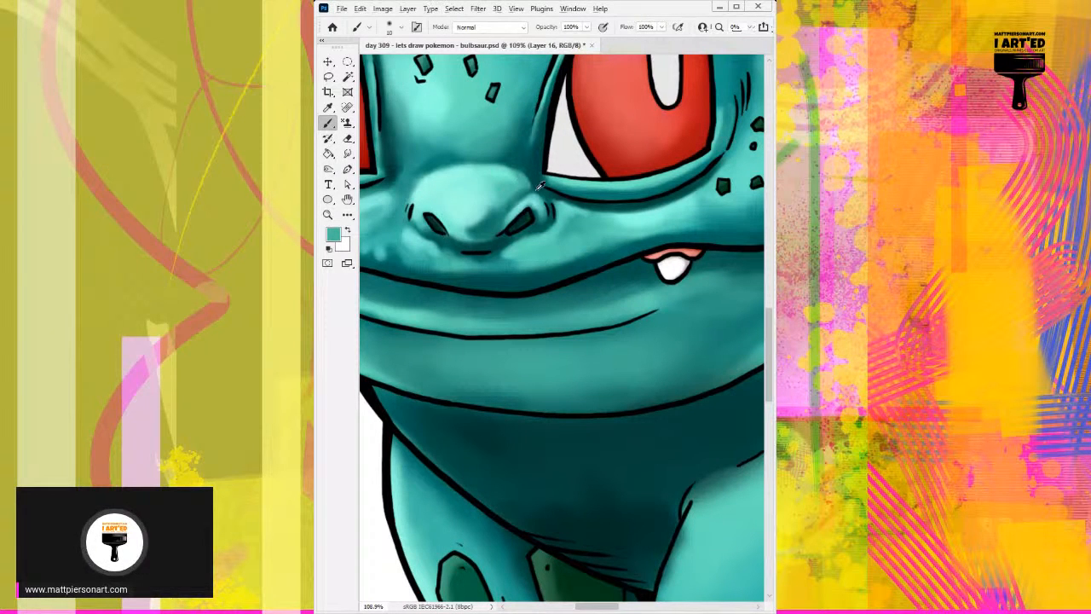
Deepen the dark teal crease at the right eye's inner corner and blend sampled teal tones into the nose's right side.
alt+click(539, 177)
alt+click(540, 176)
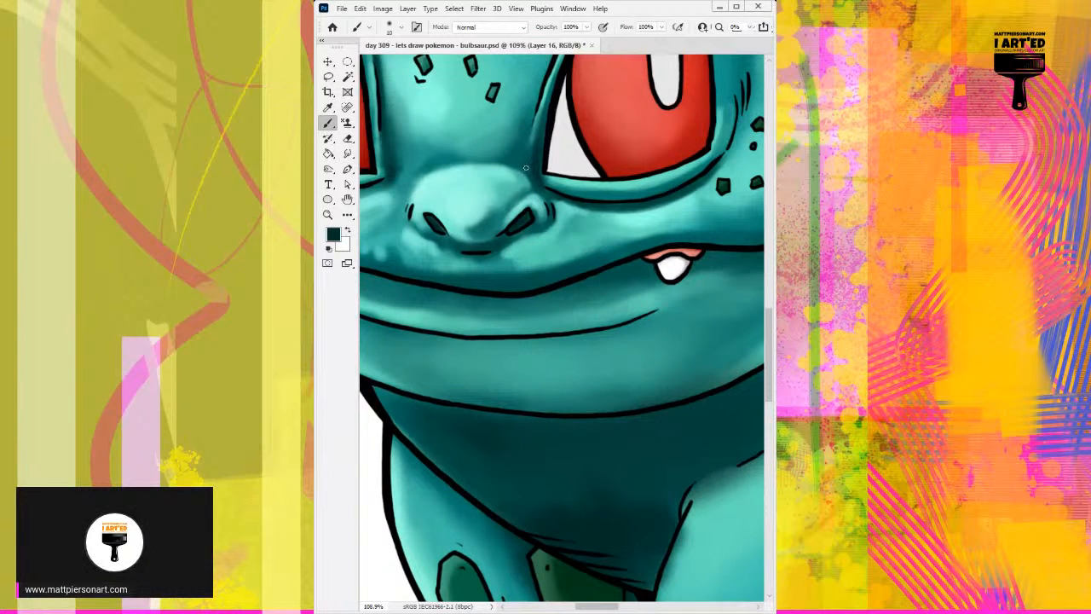
alt+click(528, 182)
alt+click(526, 184)
mouse_move(519, 227)
mouse_down()
mouse_move(529, 227)
mouse_move(517, 192)
mouse_move(499, 206)
mouse_up()
alt+click(524, 189)
alt+click(498, 205)
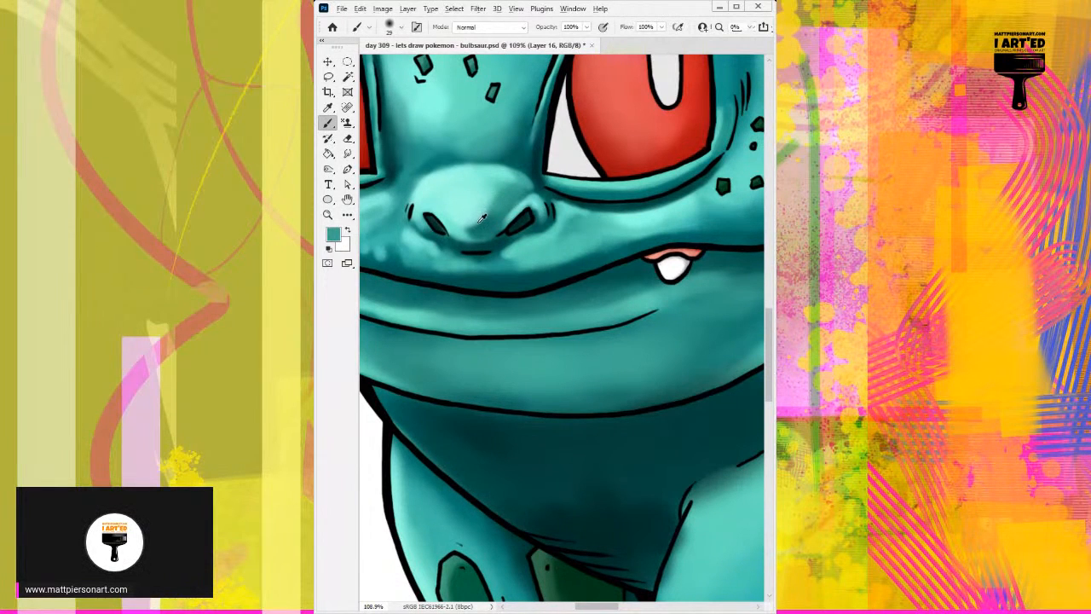
Soften the shading on the nose tip between the nostrils with sampled light and dark teals, using a 29 px brush.
alt+click(483, 217)
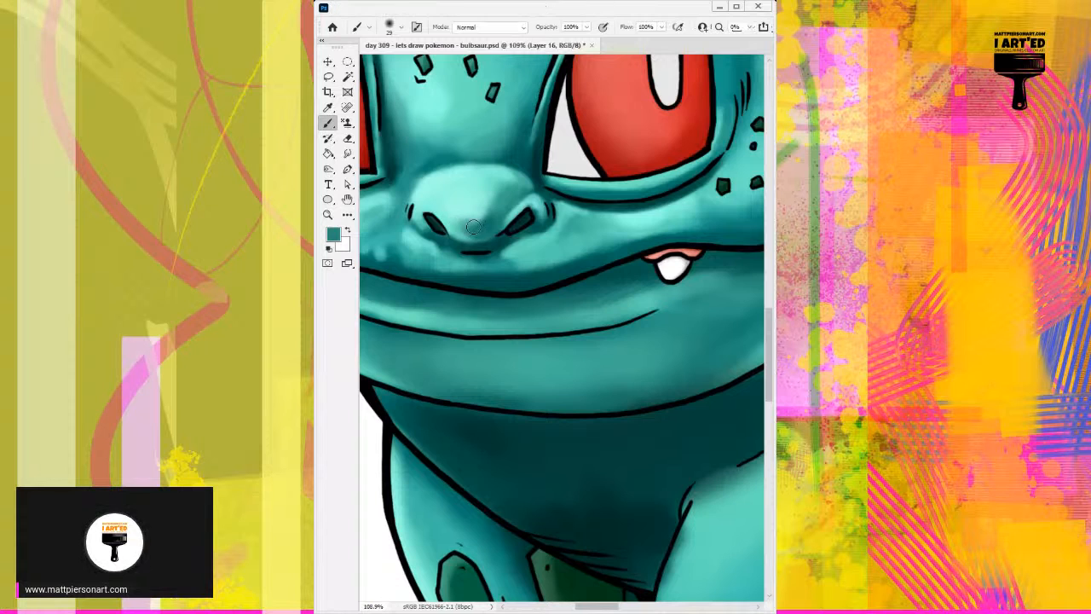
alt+click(465, 216)
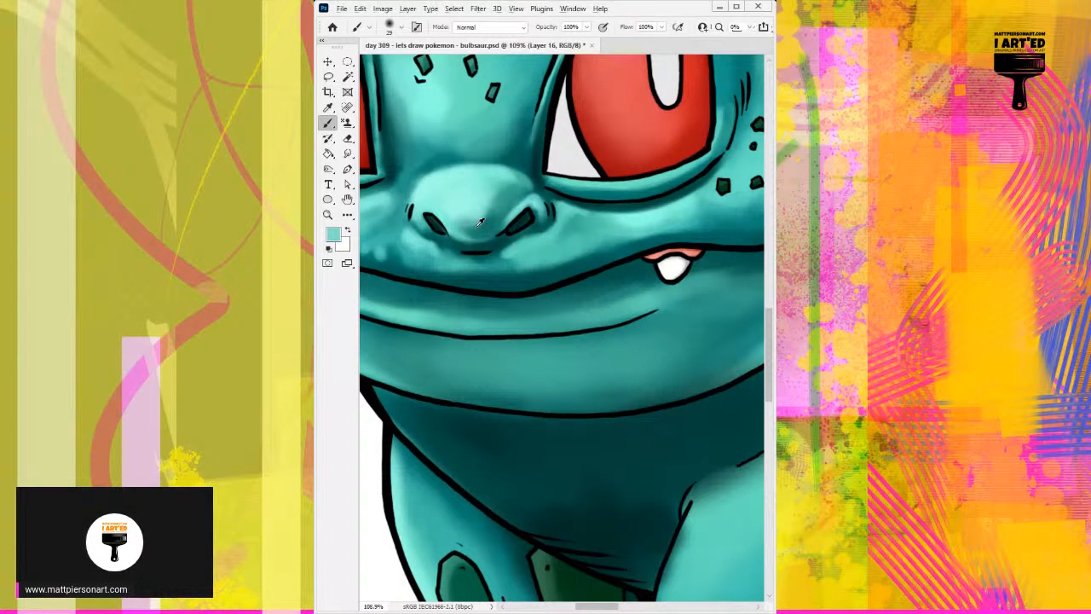
alt+click(465, 228)
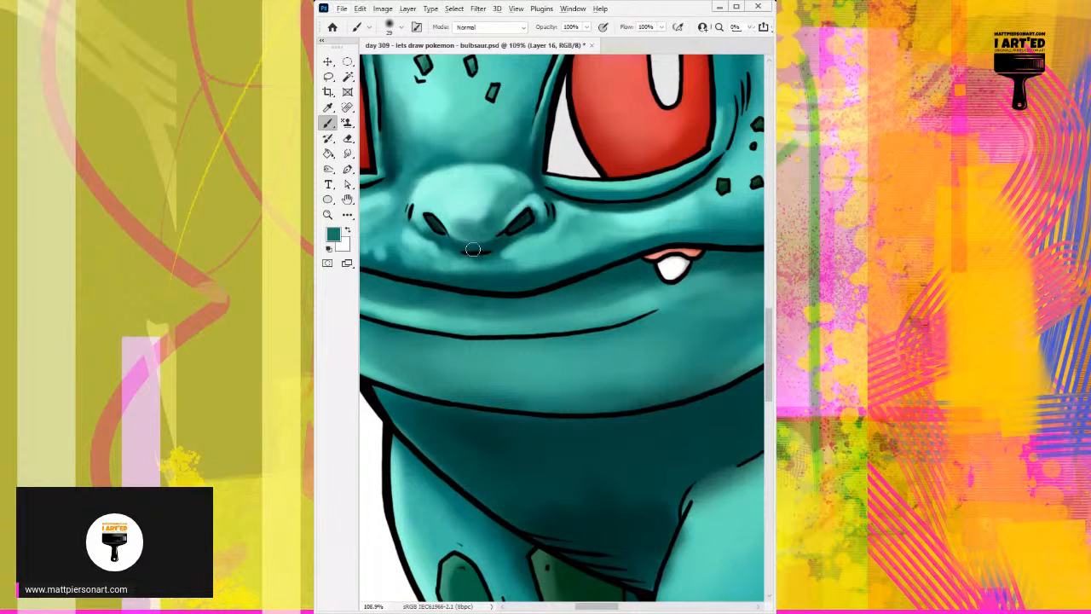
mouse_move(452, 252)
mouse_down()
mouse_move(570, 226)
mouse_move(536, 257)
mouse_move(451, 241)
mouse_move(477, 215)
mouse_up()
Brighten the upper cheek just under the right eye's lower lid with a sampled light teal and a 29 px brush.
scroll(554, 230, down, 4)
scroll(558, 220, up, 3)
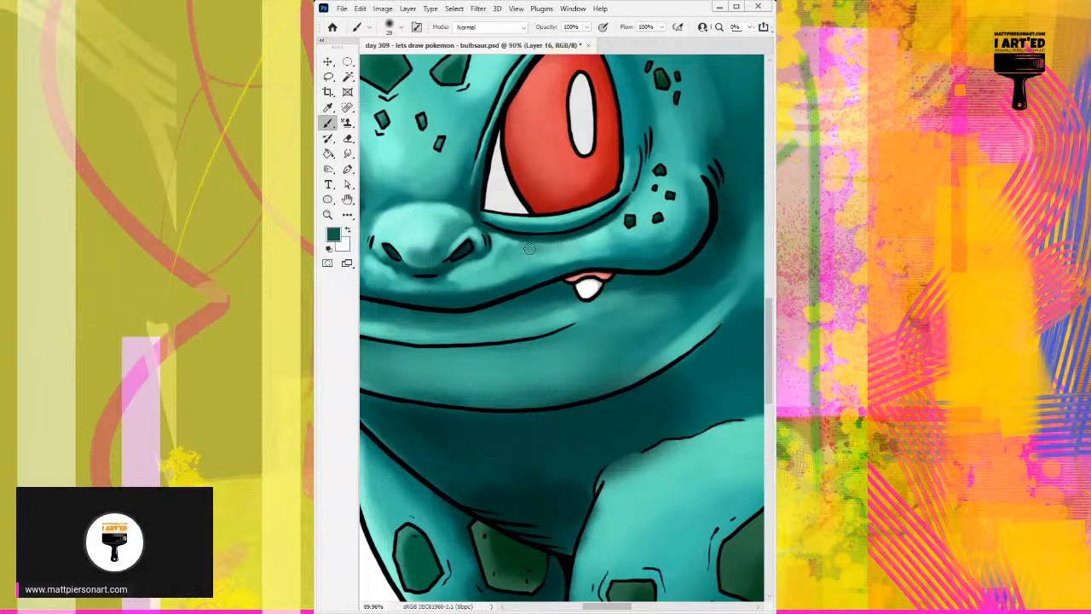
alt+click(556, 247)
alt+click(598, 233)
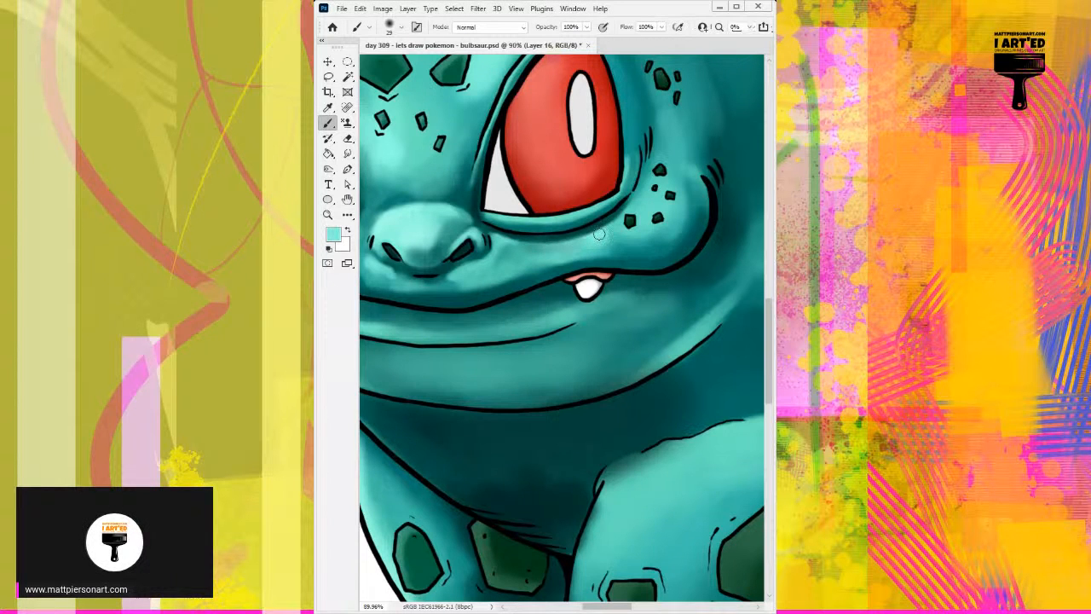
mouse_move(598, 233)
mouse_down()
mouse_move(566, 250)
mouse_move(608, 227)
mouse_up()
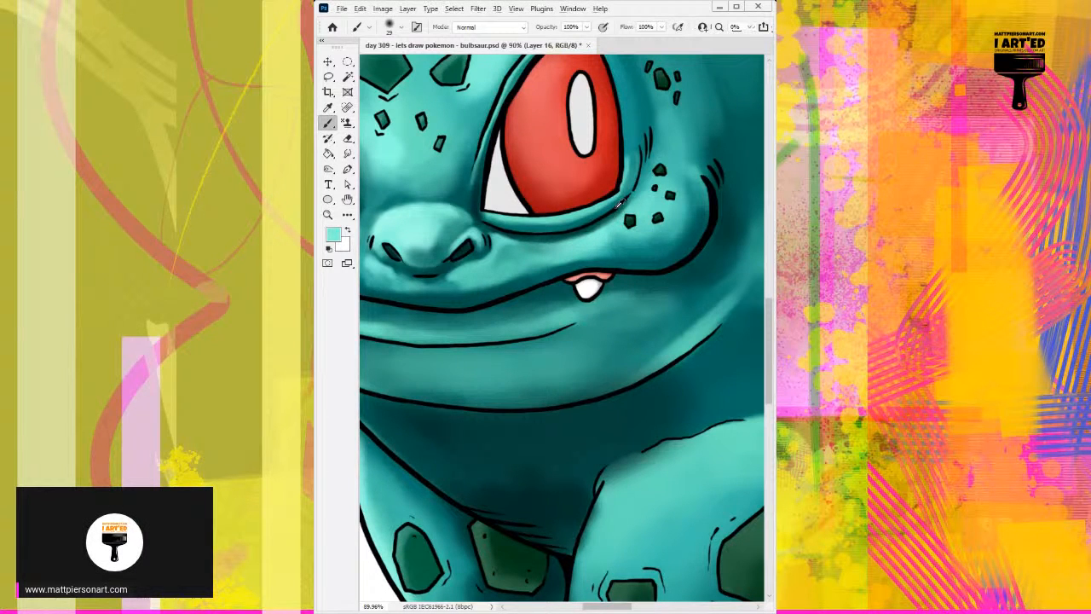
alt+click(615, 207)
Blend sampled teal tones into the cheek around the spots beside the right eye's outer corner.
mouse_move(644, 183)
mouse_down()
mouse_move(675, 188)
mouse_move(668, 216)
mouse_move(667, 195)
mouse_move(645, 200)
mouse_move(645, 186)
mouse_move(627, 220)
mouse_move(658, 169)
mouse_move(607, 213)
mouse_move(552, 211)
mouse_up()
alt+click(648, 190)
alt+click(658, 199)
alt+click(643, 193)
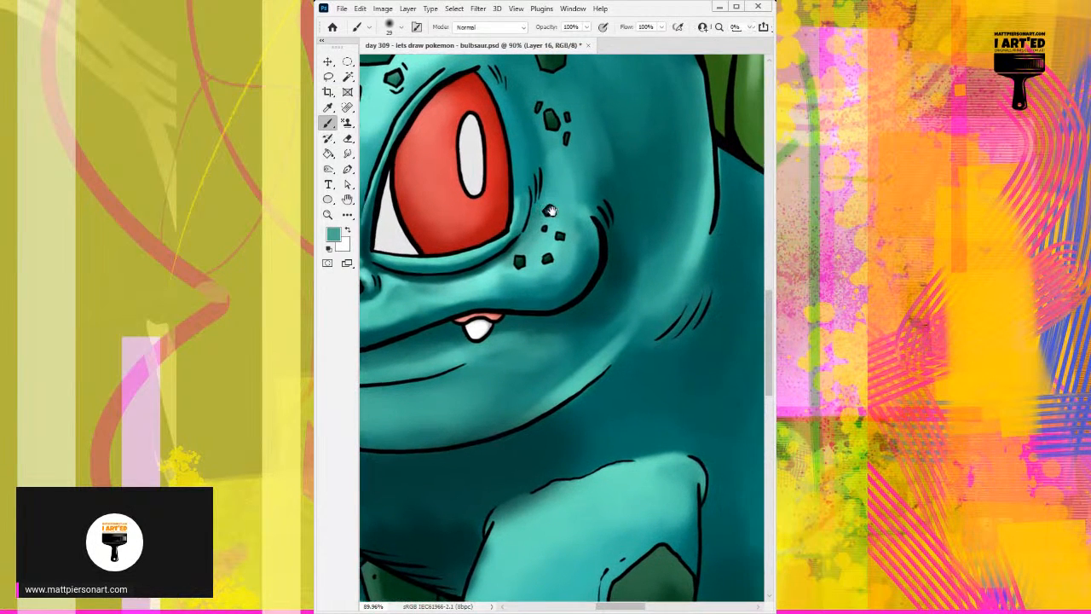
alt+click(584, 214)
alt+click(698, 236)
mouse_move(590, 209)
mouse_down()
mouse_move(581, 212)
mouse_move(591, 255)
mouse_move(576, 168)
mouse_move(592, 205)
mouse_move(637, 238)
mouse_move(687, 233)
mouse_up()
Paint a dark teal shadow along the right eye's outer side and a light teal rim on its eyelid.
alt+click(647, 199)
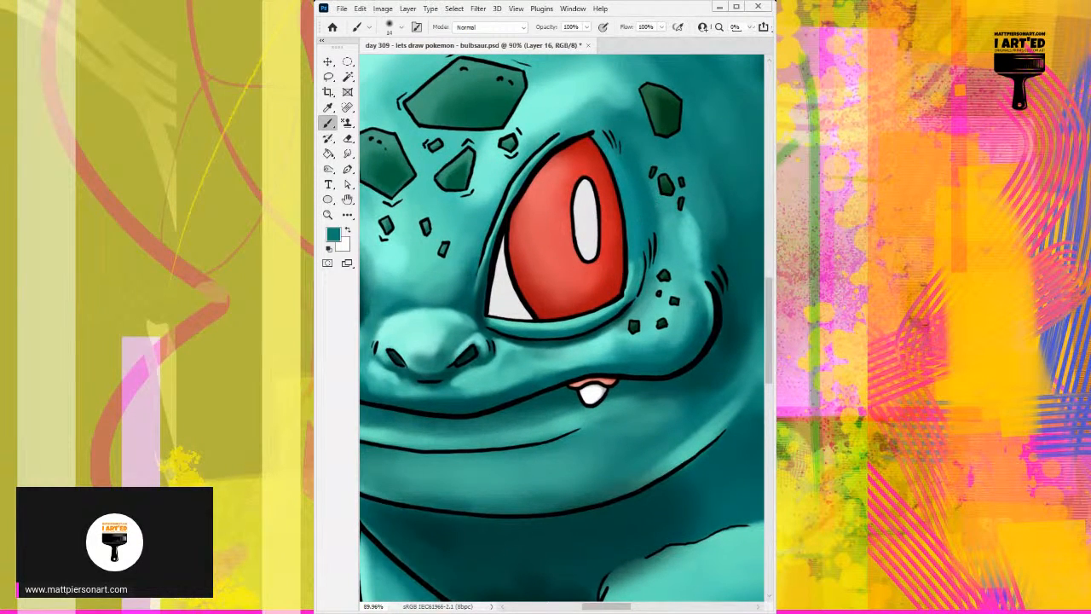
drag(645, 218, 644, 259)
drag(645, 203, 646, 247)
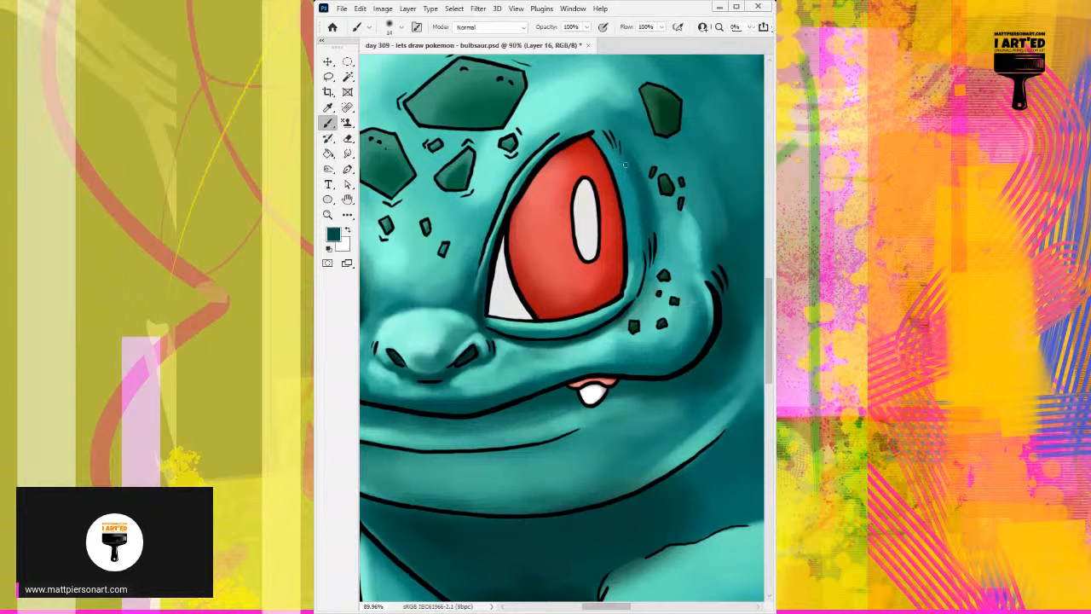
drag(629, 174, 637, 228)
alt+click(633, 267)
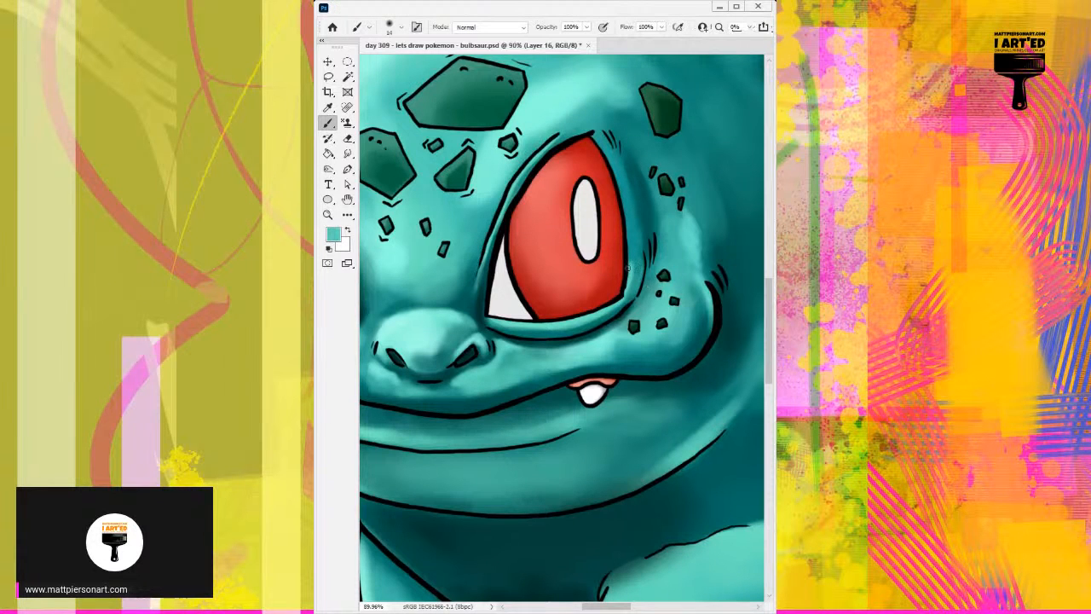
mouse_move(630, 260)
mouse_down()
mouse_move(628, 288)
mouse_move(622, 209)
mouse_move(627, 294)
mouse_move(627, 218)
mouse_up()
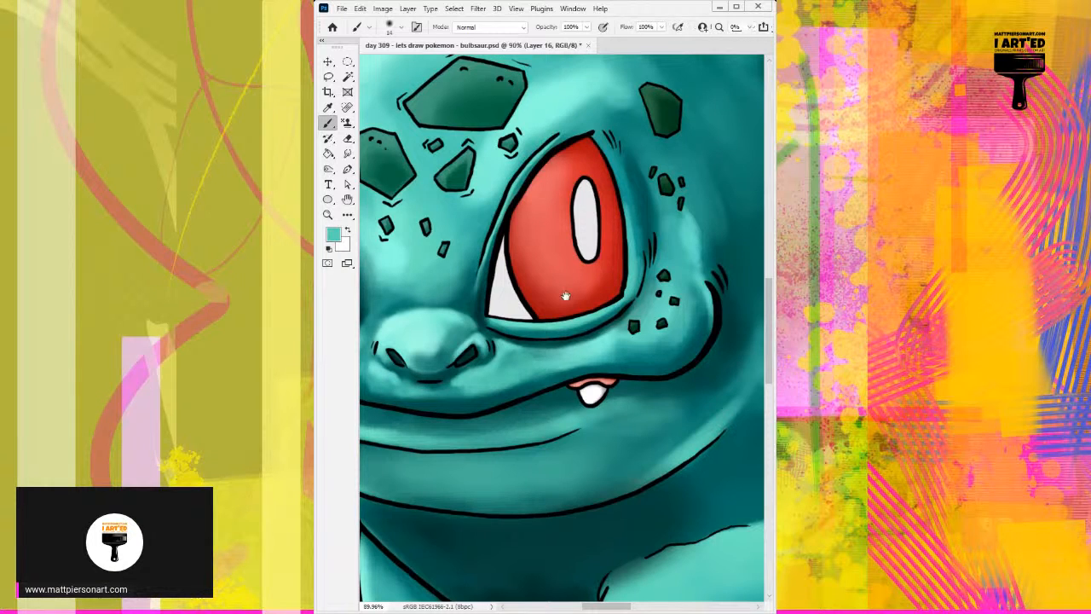
Shade the forehead along the right eye's inner edge with sampled dark teal, using 73 px and 22 px brushes.
drag(566, 296, 673, 297)
alt+click(583, 271)
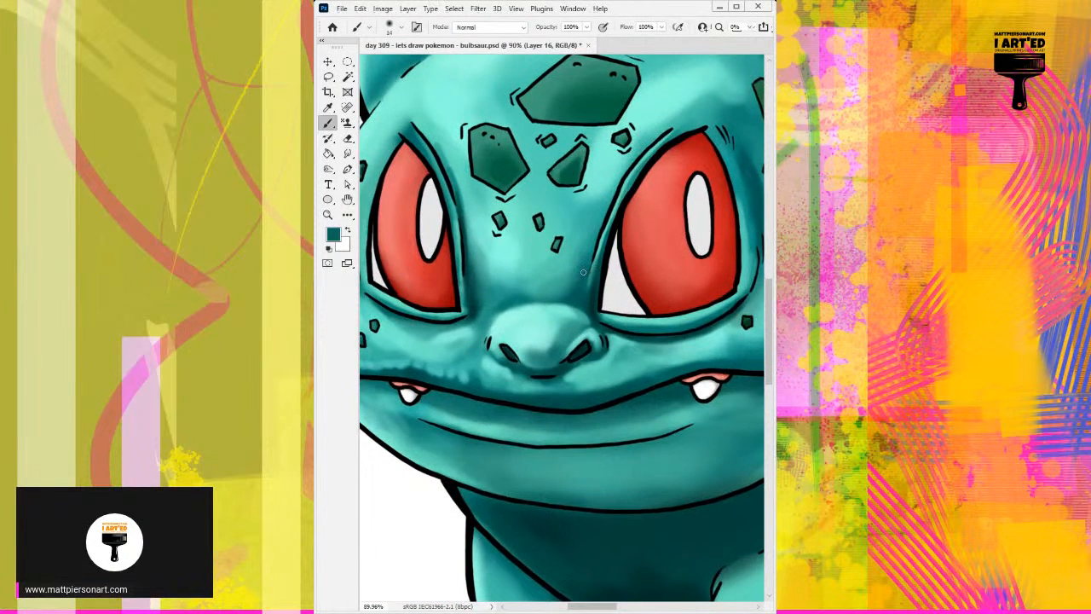
mouse_move(562, 281)
mouse_down()
mouse_move(587, 280)
mouse_move(575, 258)
mouse_up()
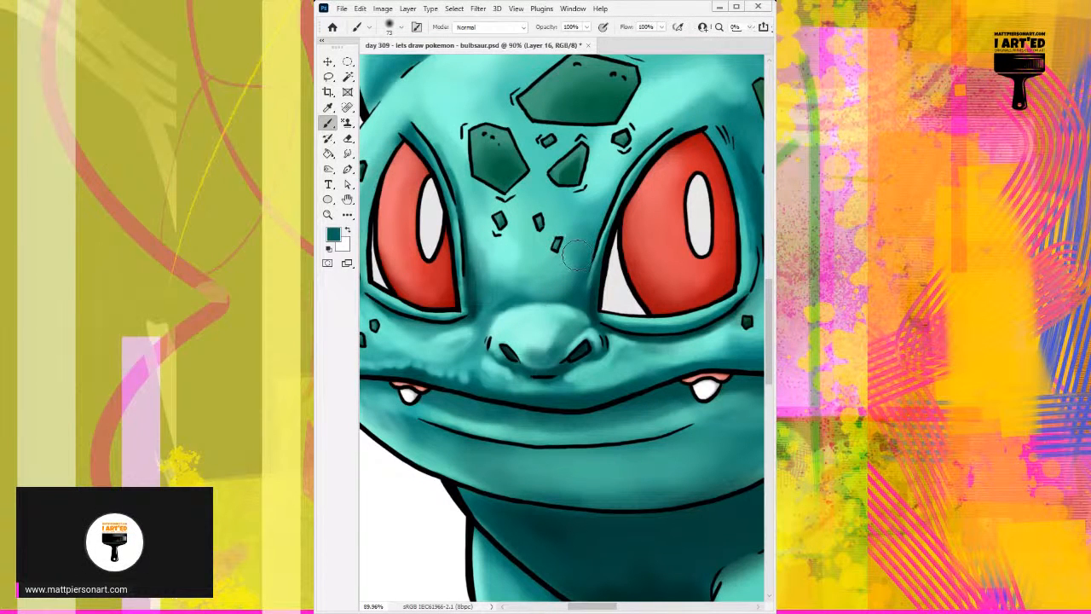
drag(580, 266, 585, 257)
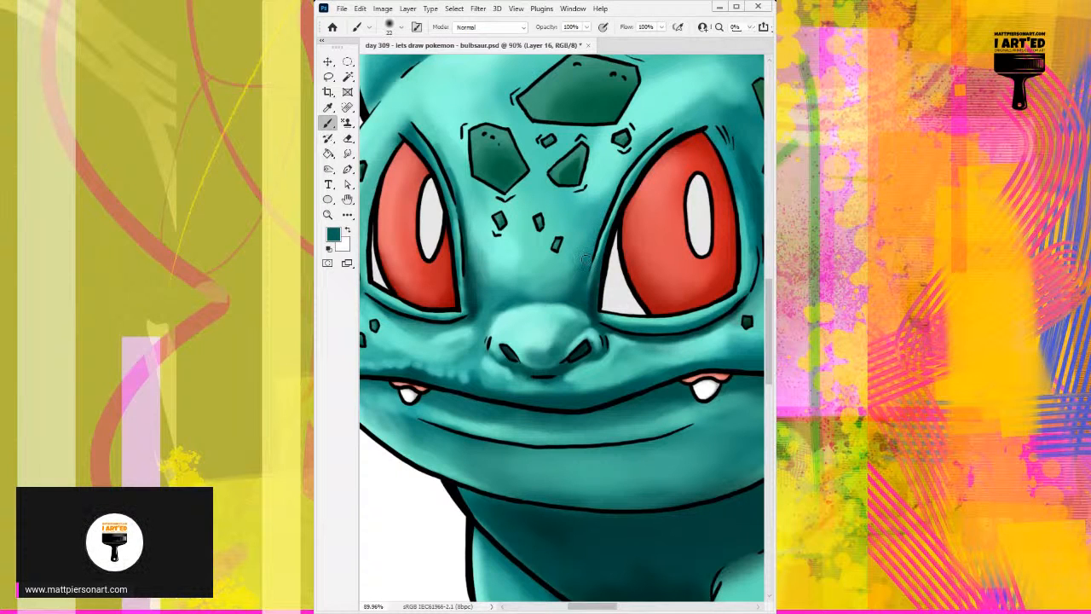
drag(600, 216, 572, 277)
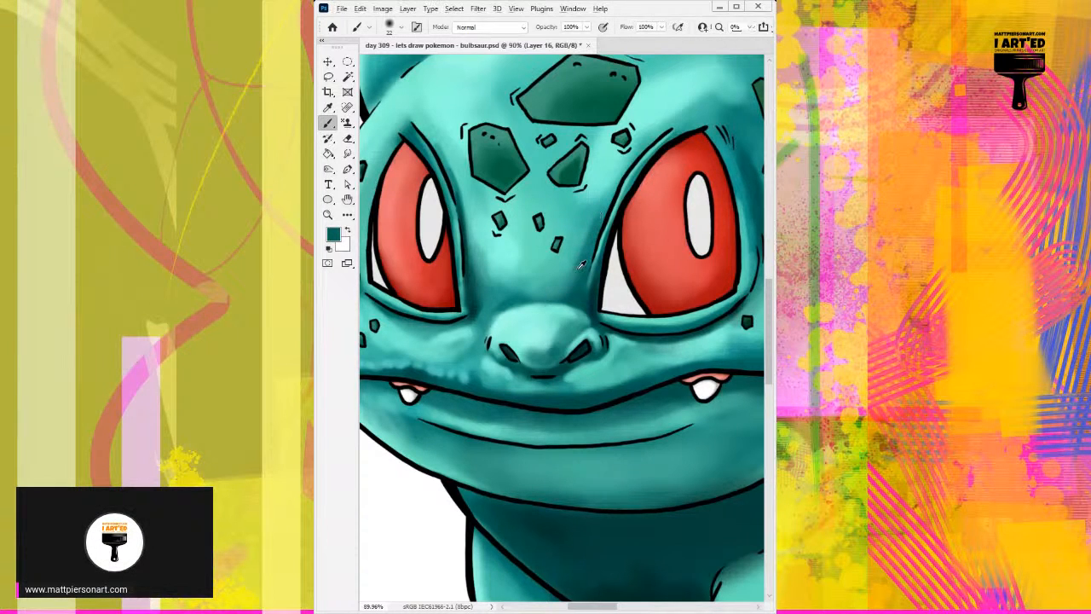
Blend sampled mid teals across the bridge above the nose with a 45 px brush and lighten the nose's upper edge.
alt+click(570, 280)
drag(552, 283, 566, 269)
alt+click(552, 280)
alt+click(548, 281)
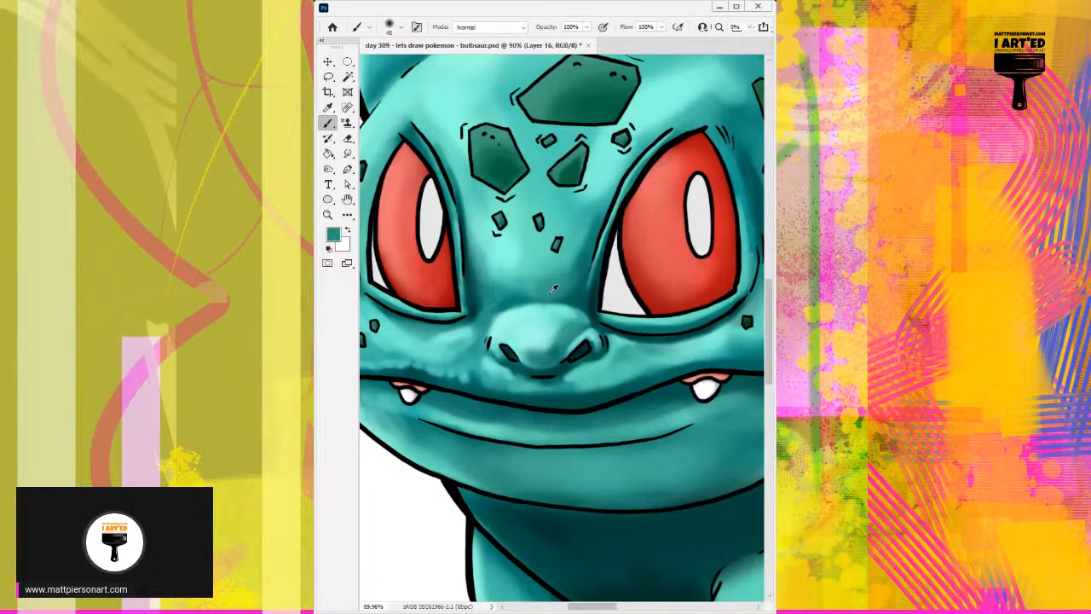
alt+click(517, 294)
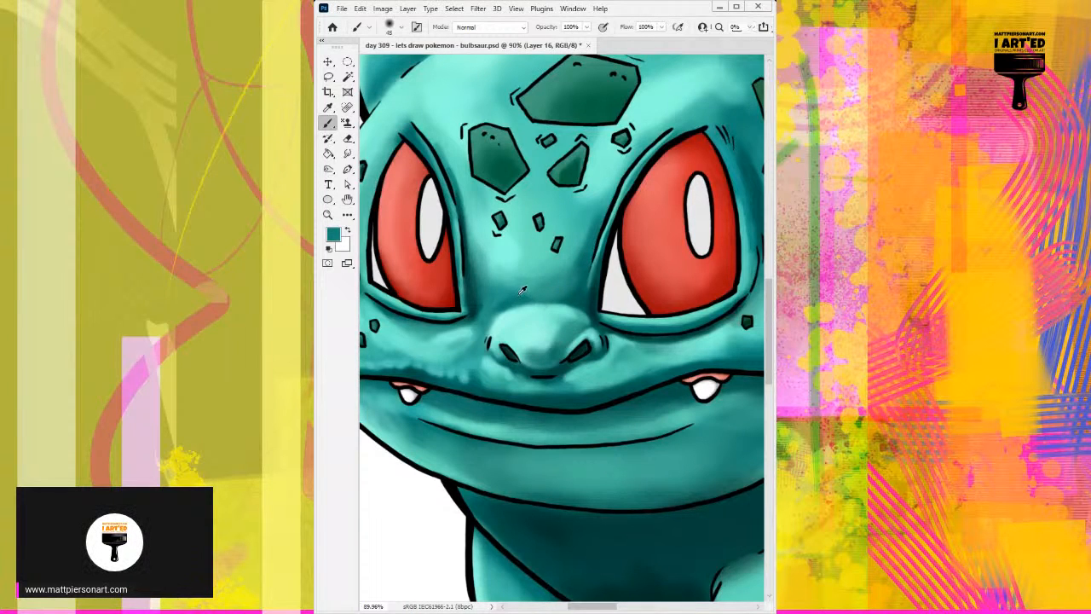
alt+click(572, 291)
drag(576, 290, 568, 288)
alt+click(553, 304)
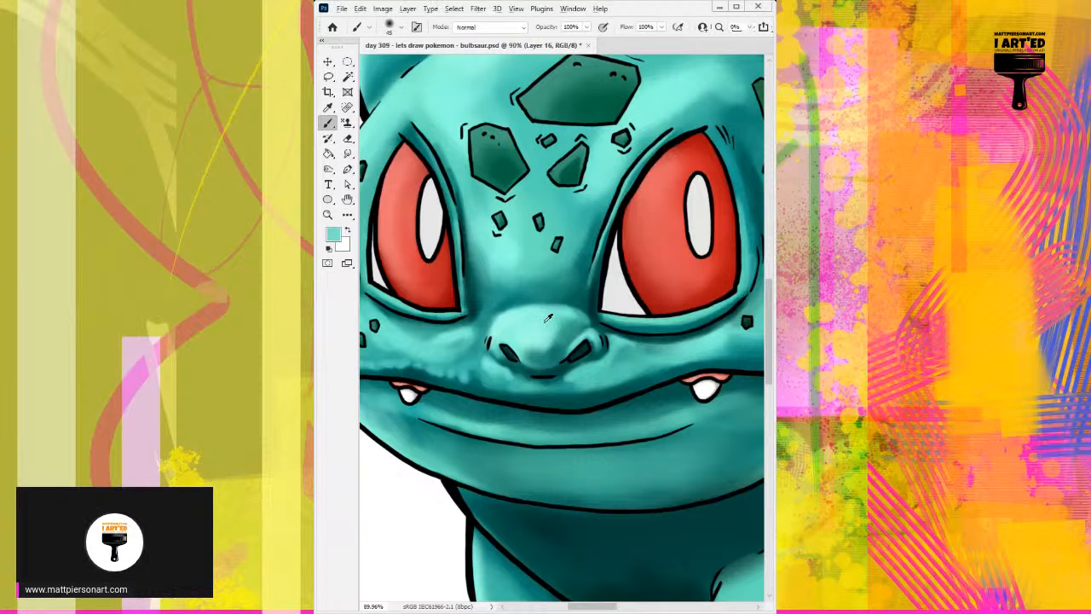
mouse_move(542, 318)
mouse_down()
mouse_move(532, 328)
mouse_move(553, 306)
mouse_up()
Rotate the canvas and define the crease along the nose's upper edge in sampled dark teal with a 10 px brush.
alt+click(589, 307)
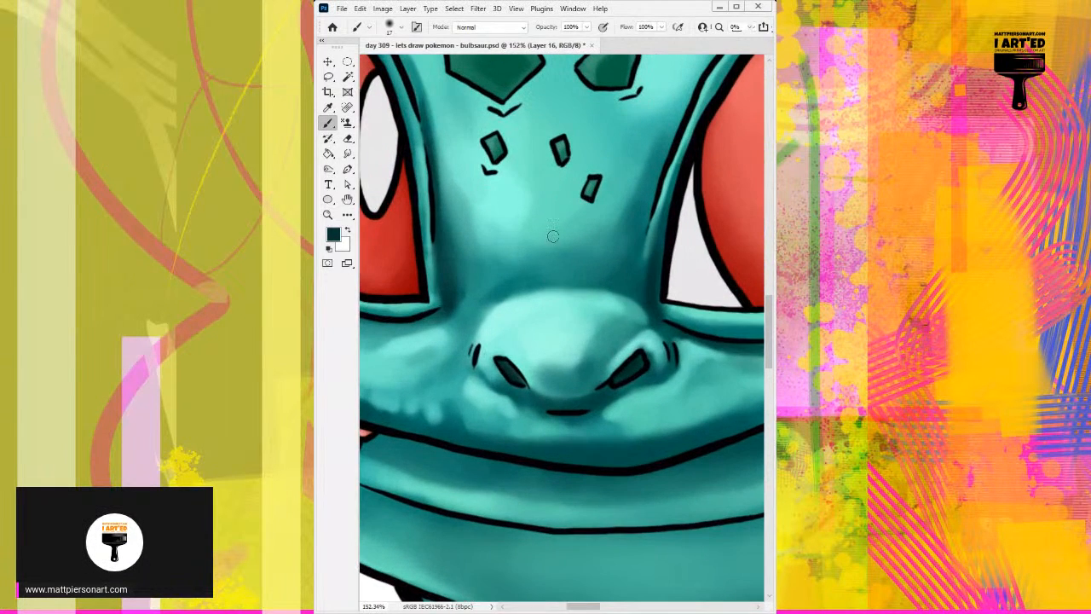
key(r)
drag(477, 299, 602, 216)
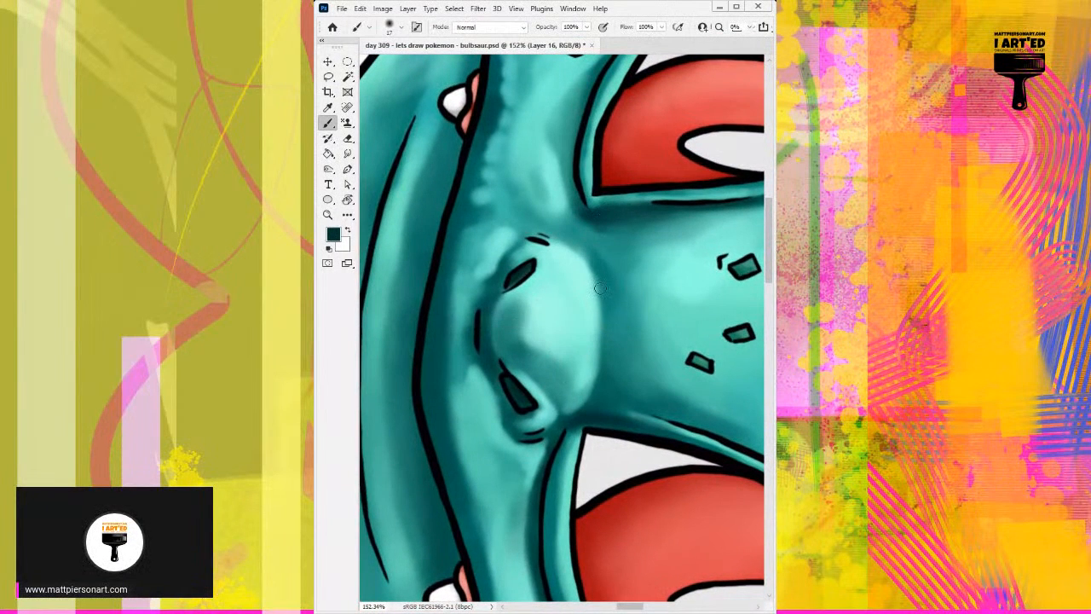
key(bracketleft)
key(bracketleft)
mouse_move(599, 331)
mouse_down()
mouse_move(597, 287)
mouse_move(602, 341)
mouse_up()
drag(597, 286, 599, 383)
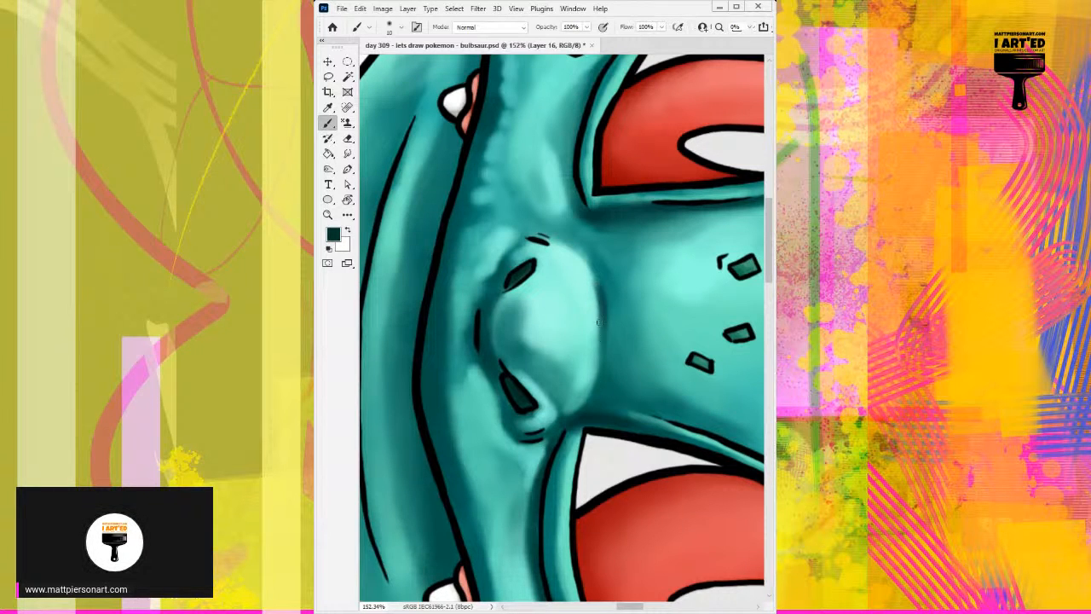
drag(604, 304, 593, 387)
drag(603, 333, 602, 372)
Add pale teal highlights inside the nose's upper edge and along the rim of the right nostril.
alt+click(587, 298)
drag(584, 276, 595, 320)
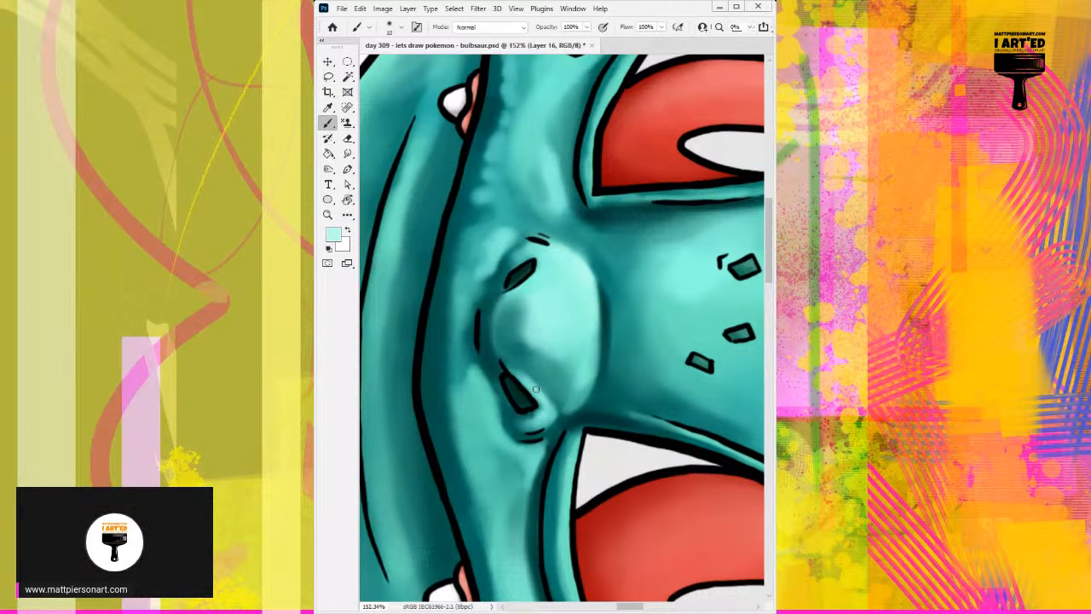
drag(536, 390, 544, 405)
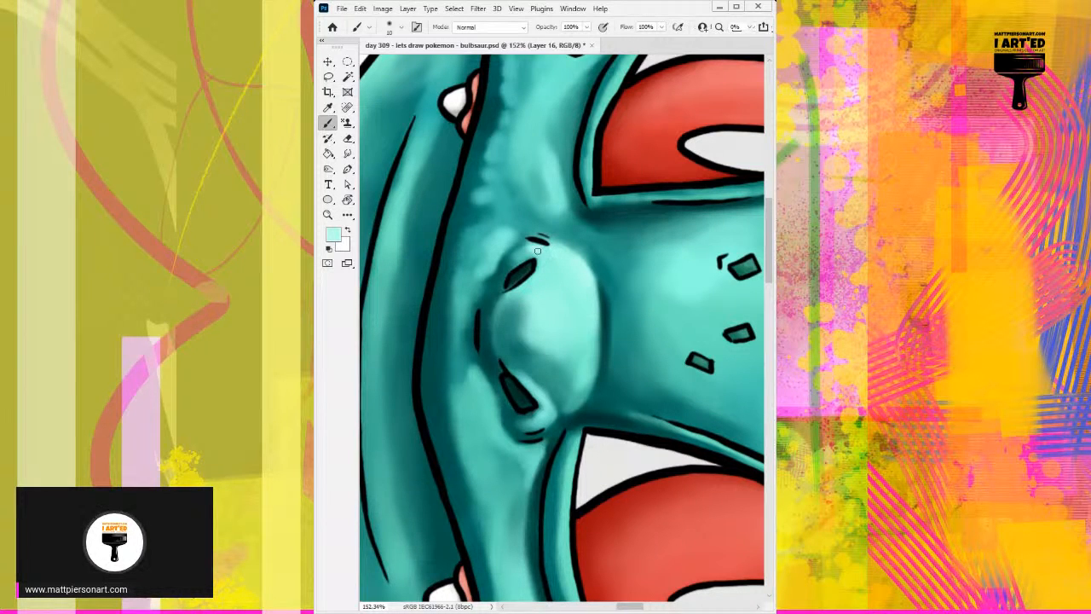
Turn the canvas back upright and paint small dark teal wrinkles on the bridge above the nose with a 9 px brush.
alt+click(606, 299)
key([)
mouse_move(587, 251)
mouse_down()
mouse_move(603, 302)
mouse_move(523, 297)
mouse_move(522, 330)
mouse_up()
key(r)
key(b)
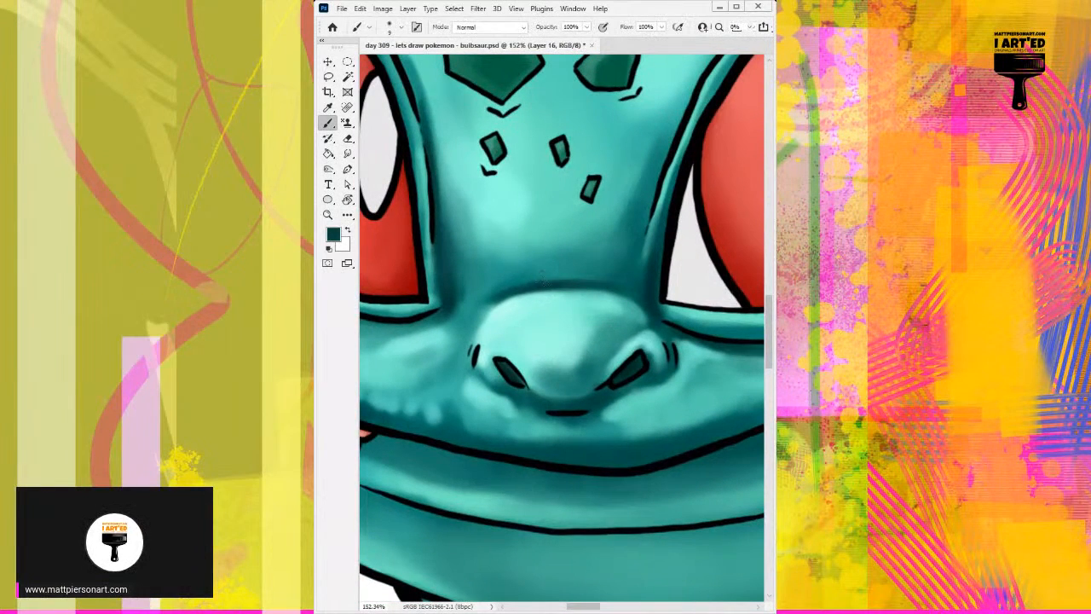
drag(523, 261, 541, 282)
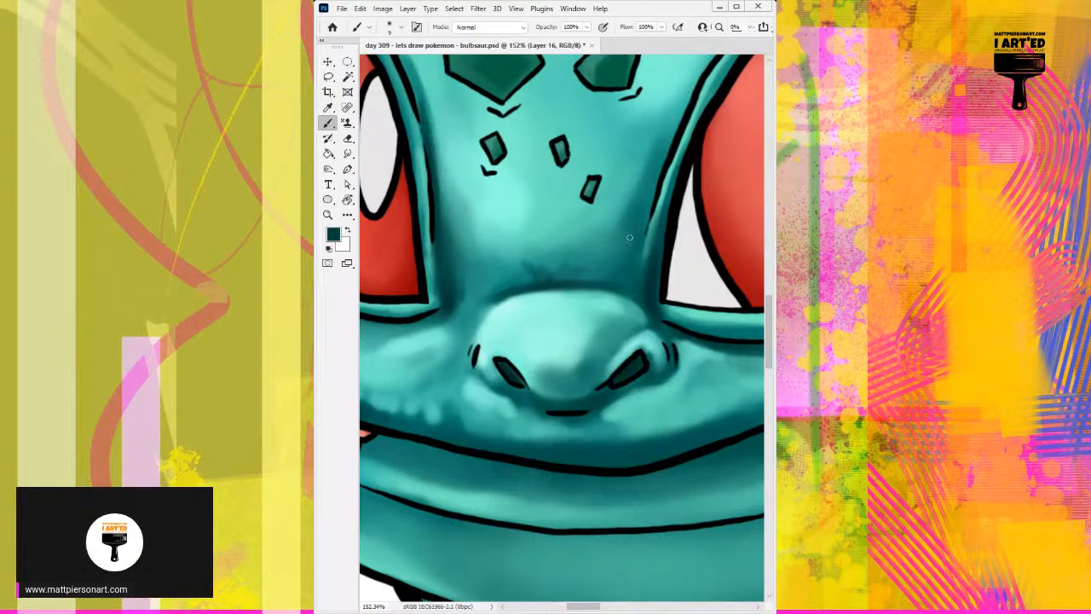
drag(625, 249, 583, 273)
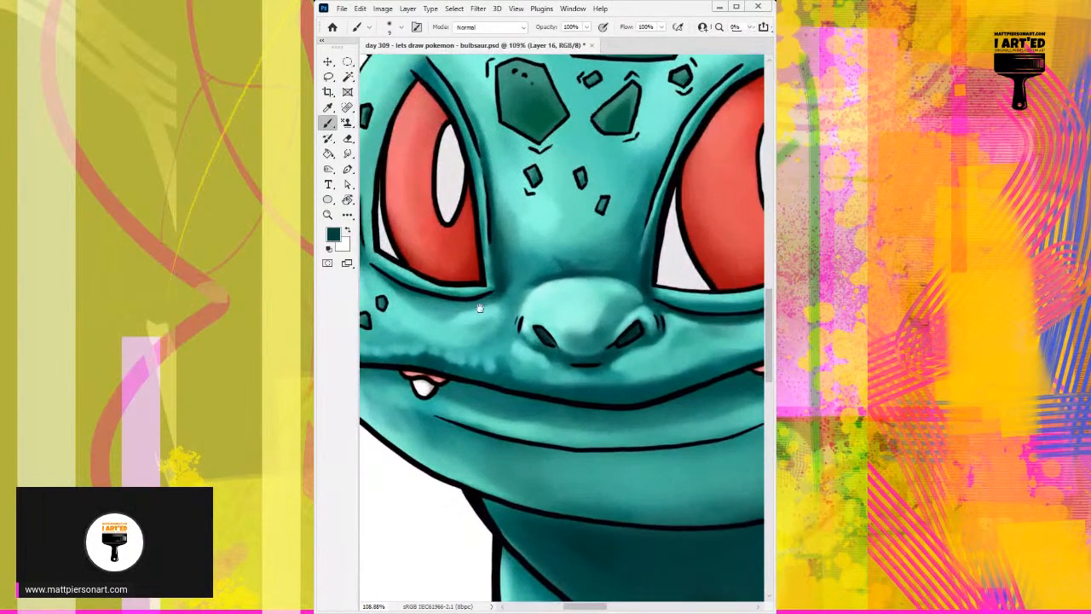
Deepen and blend the shadow between the left eye and the nose bridge in sampled teals with a 19 px brush.
drag(480, 308, 539, 274)
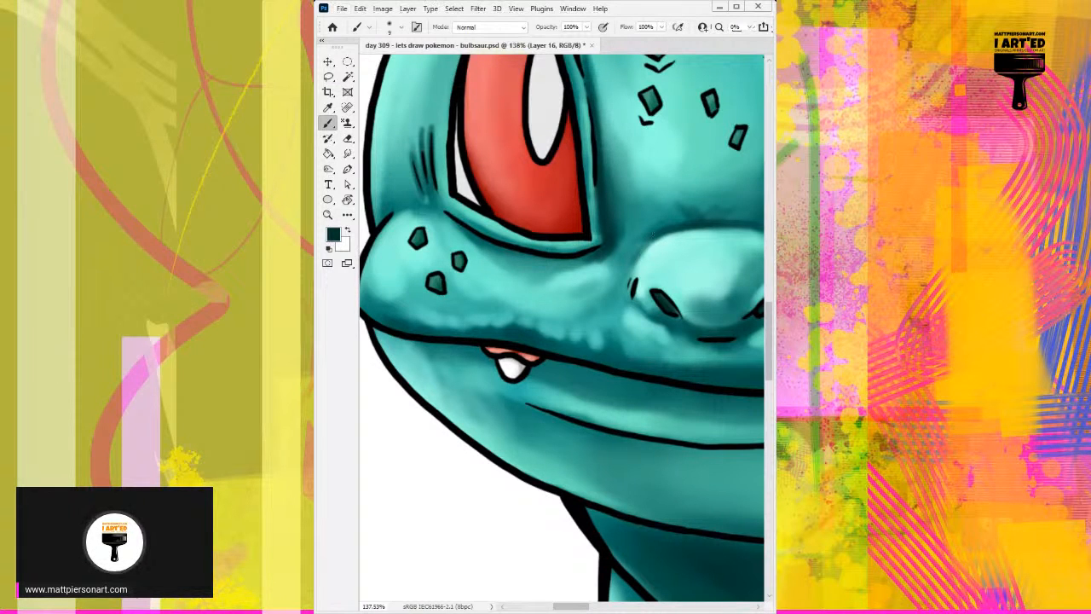
alt+right_click(630, 245)
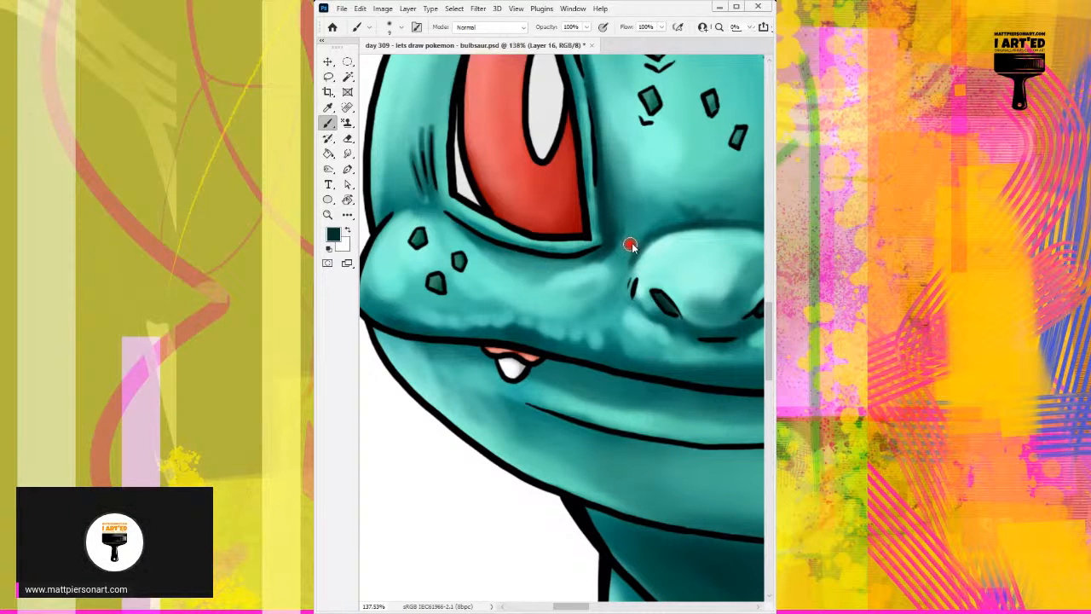
alt+click(631, 223)
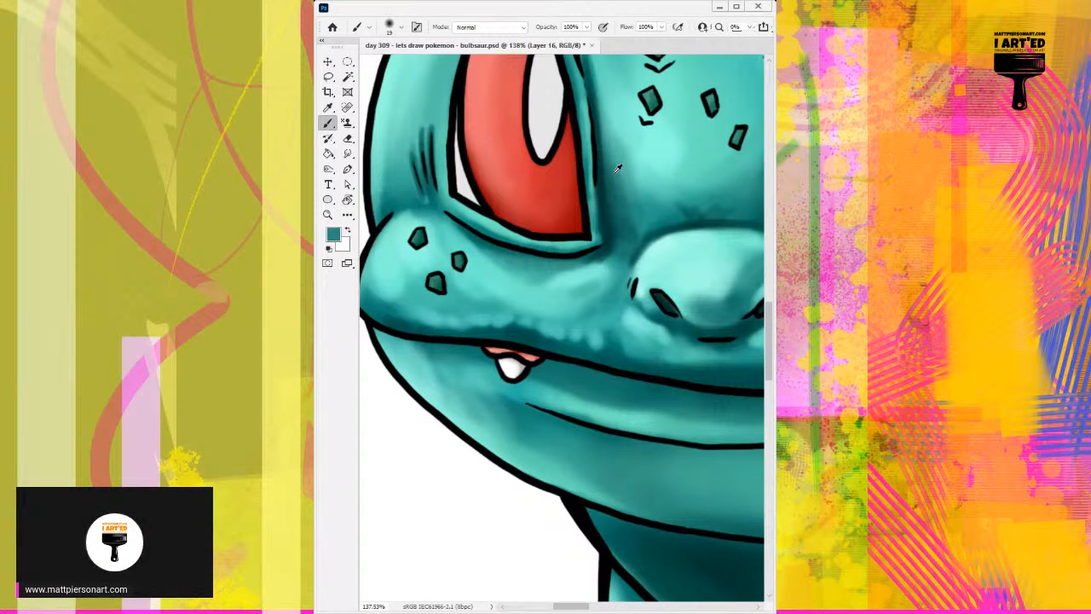
alt+click(607, 195)
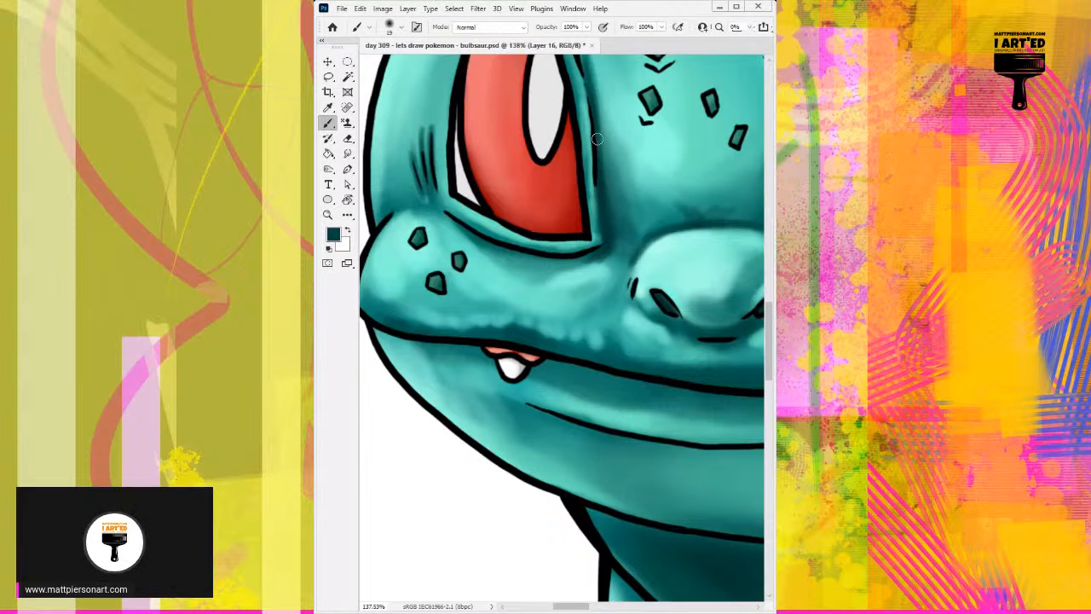
alt+click(617, 169)
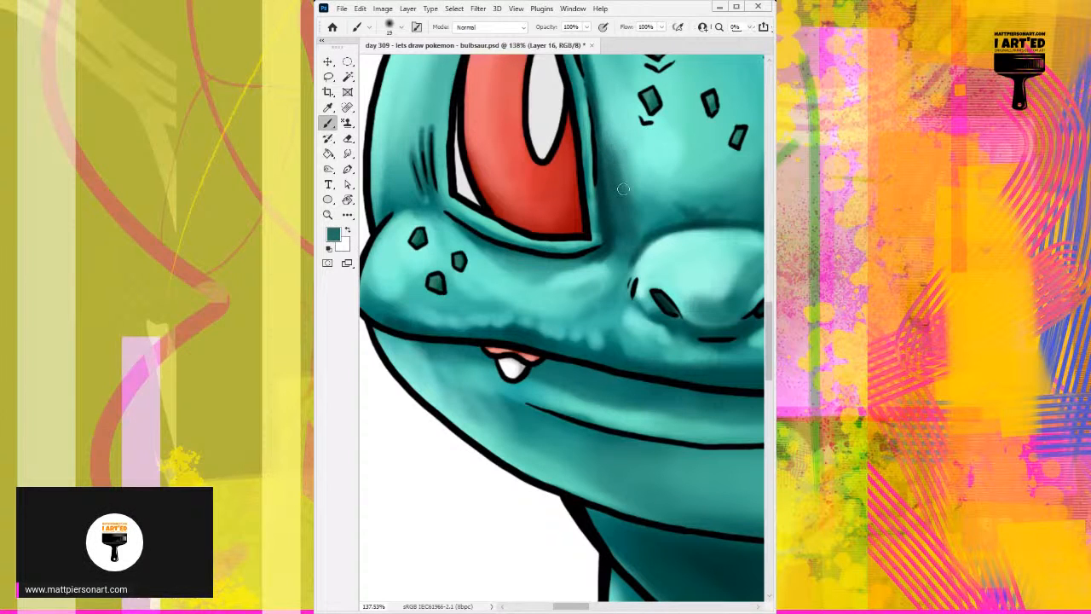
alt+click(623, 162)
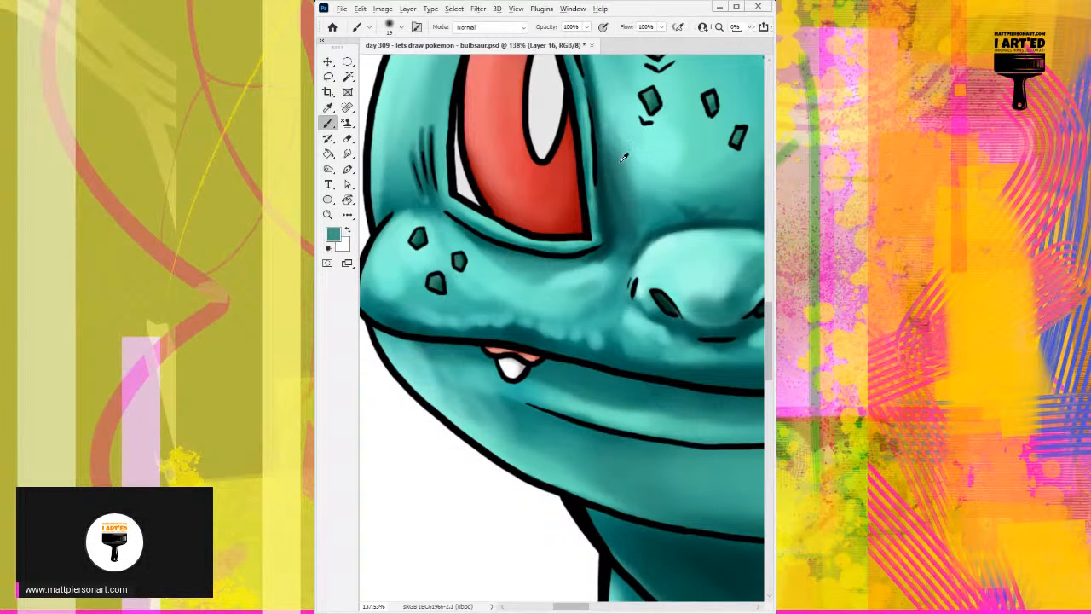
alt+click(618, 154)
alt+click(616, 165)
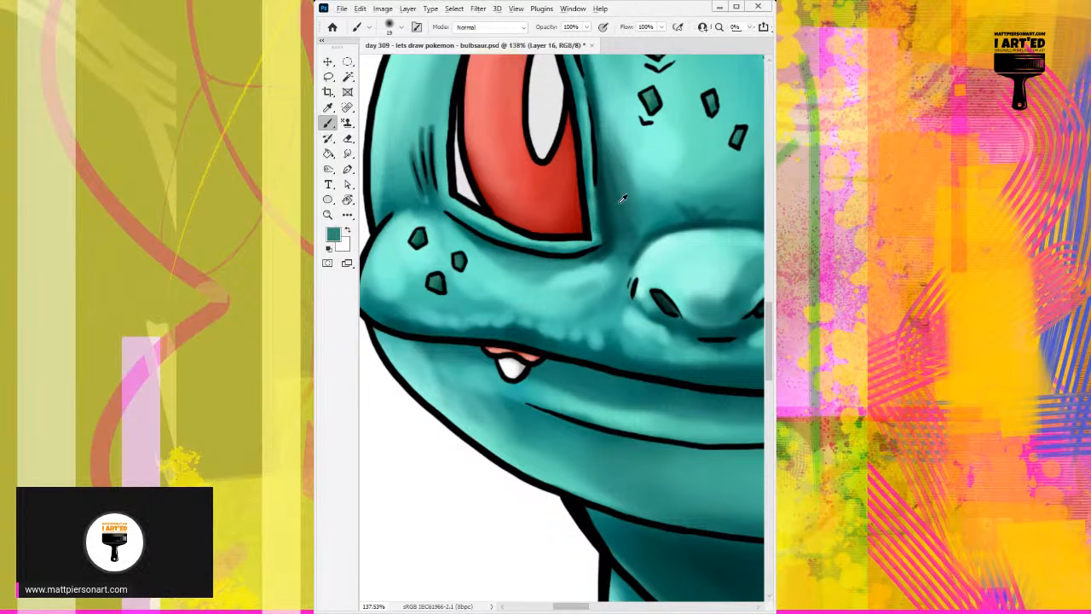
alt+click(622, 197)
alt+click(615, 222)
Paint a sampled pale teal highlight on the cheek beneath the left eye's inner corner with a 12 px brush.
alt+click(577, 270)
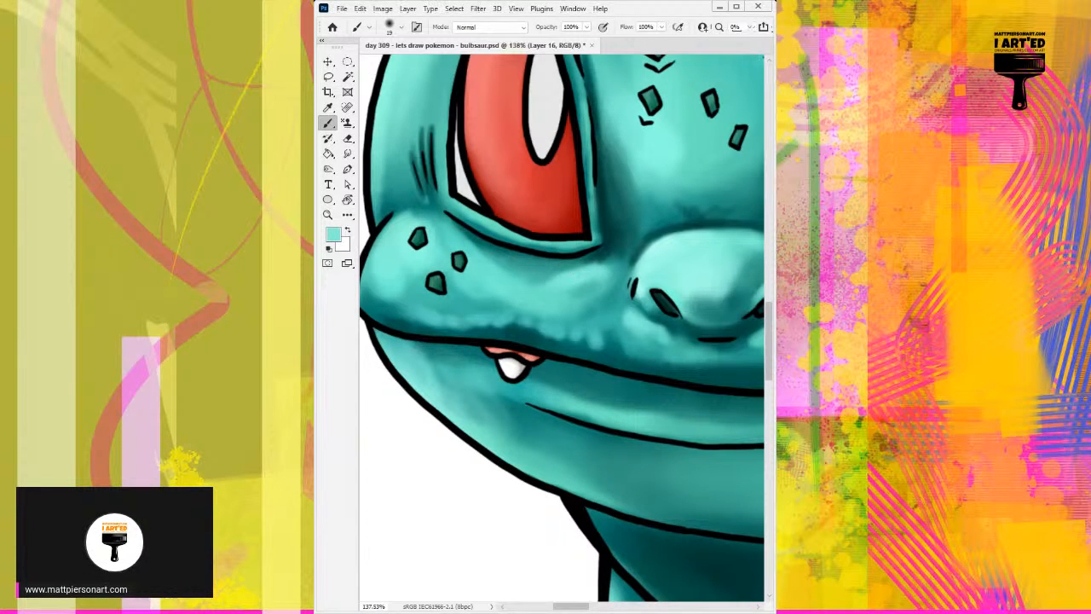
alt+click(587, 273)
alt+right_click(596, 256)
drag(564, 274, 586, 262)
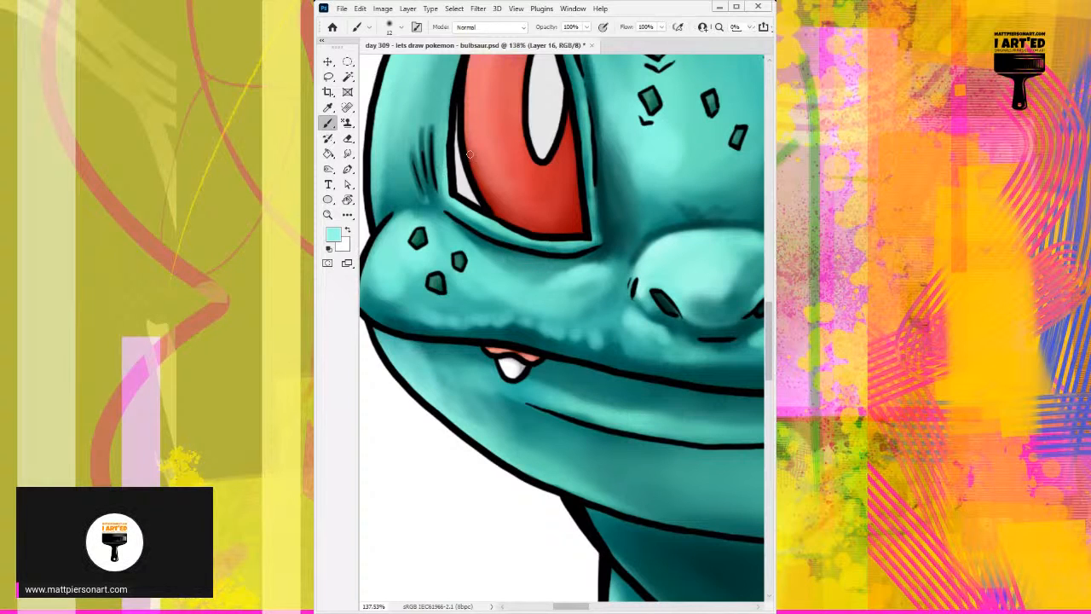
Darken the crease under the left eye's lower lid in sampled near-black teal with an 8 px brush.
drag(470, 153, 504, 100)
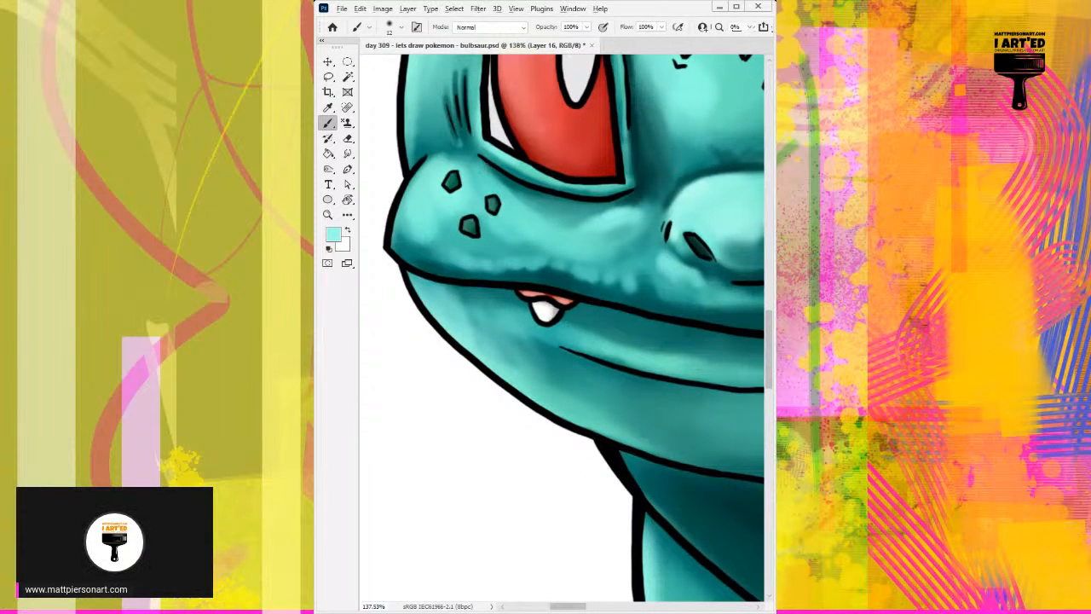
alt+click(534, 190)
drag(508, 212, 530, 191)
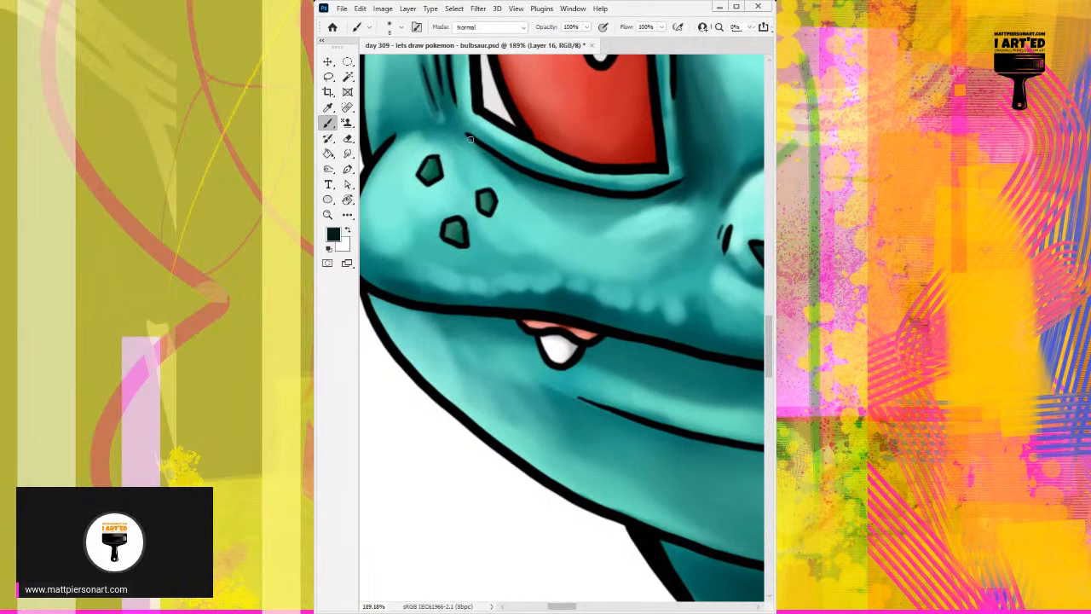
mouse_move(467, 139)
mouse_down()
mouse_move(595, 215)
mouse_move(509, 172)
mouse_move(597, 198)
mouse_move(670, 187)
mouse_move(587, 200)
mouse_move(607, 203)
mouse_move(530, 178)
mouse_up()
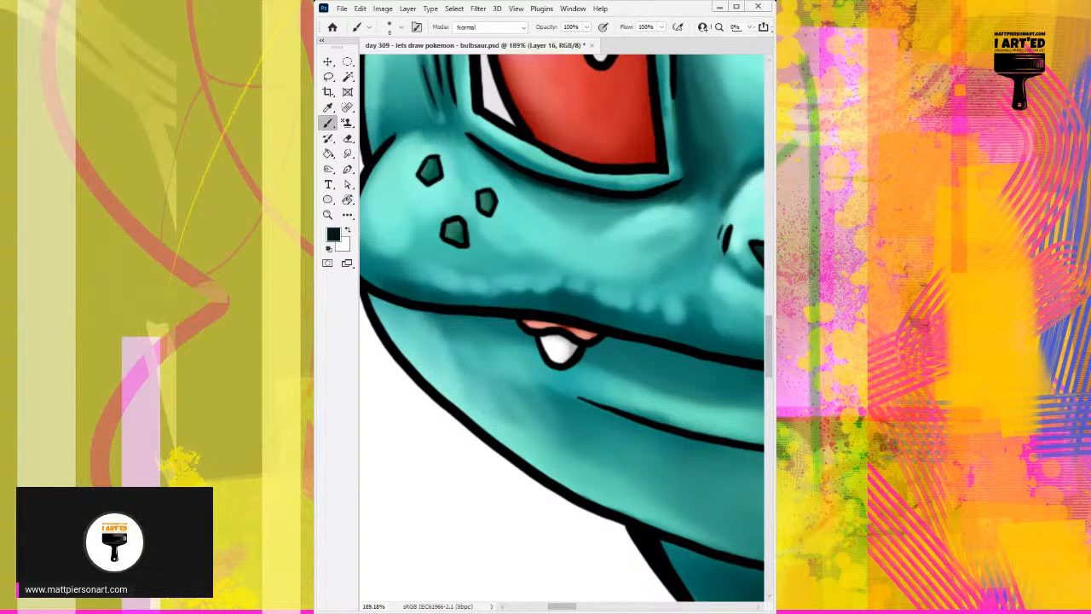
Touch up the left eye's lower lid rim at its inner corner with sampled mid and light teals.
alt+click(679, 165)
mouse_move(677, 174)
mouse_down()
mouse_move(671, 128)
mouse_move(676, 164)
mouse_up()
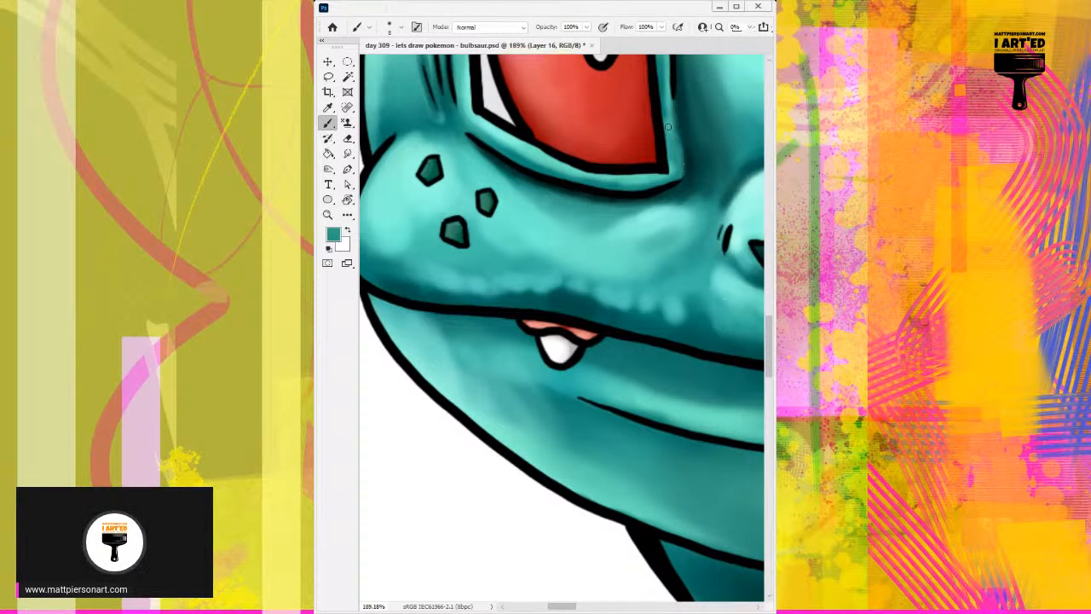
alt+click(652, 174)
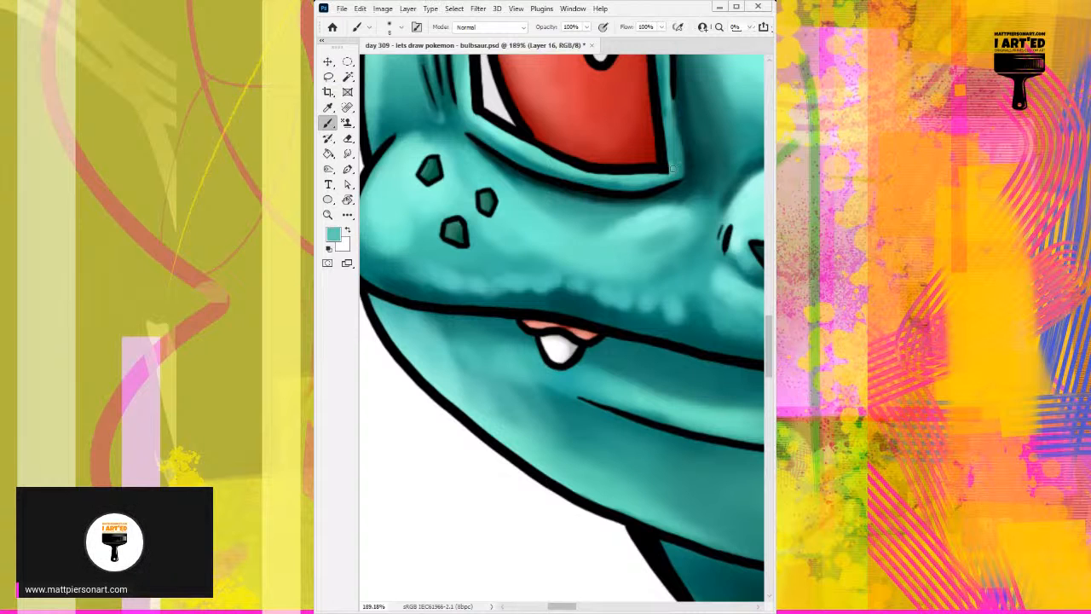
mouse_move(664, 178)
mouse_down()
mouse_move(672, 160)
mouse_move(662, 129)
mouse_up()
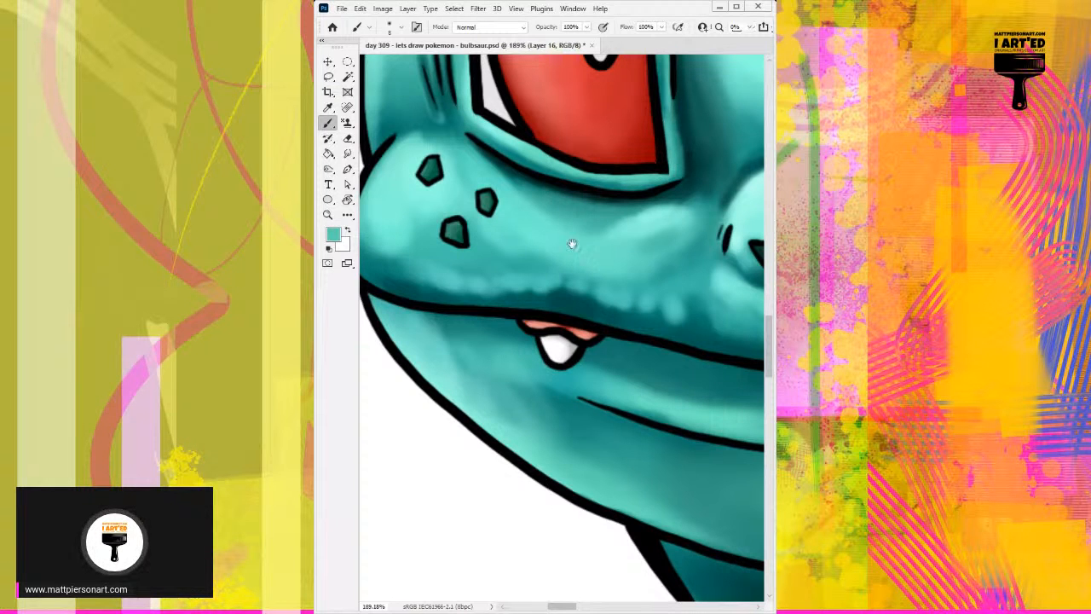
Shade the upper lip just above the mouth line in dark teal with a soft brush of about 22 to 26 px.
mouse_move(586, 258)
mouse_down()
mouse_move(664, 191)
mouse_move(660, 236)
mouse_move(446, 276)
mouse_move(497, 258)
mouse_move(556, 275)
mouse_up()
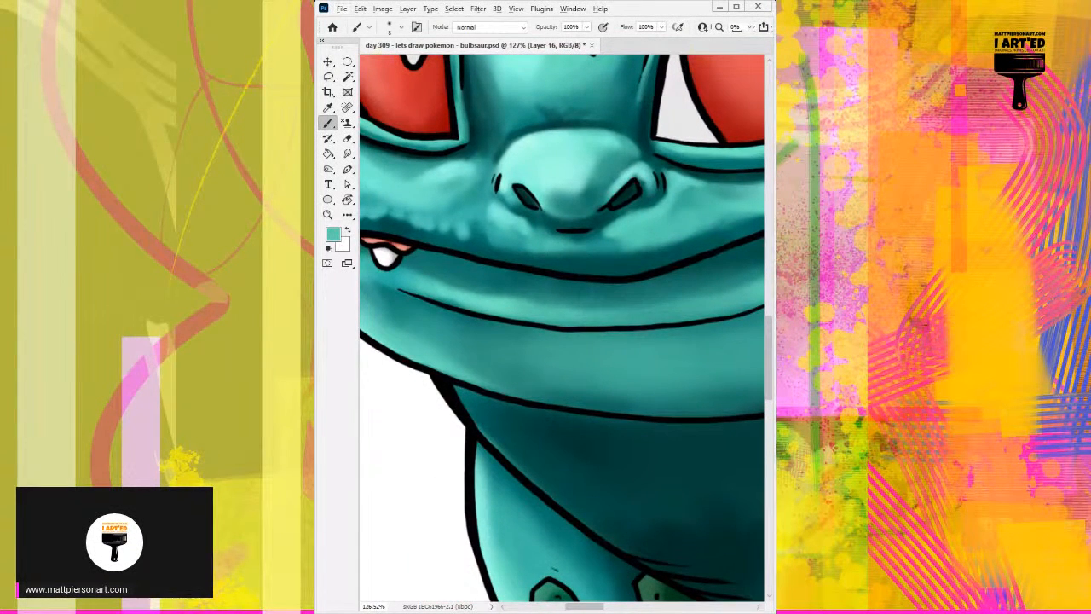
alt+click(522, 424)
alt+click(588, 460)
mouse_move(572, 262)
mouse_down()
mouse_move(594, 273)
mouse_move(571, 271)
mouse_up()
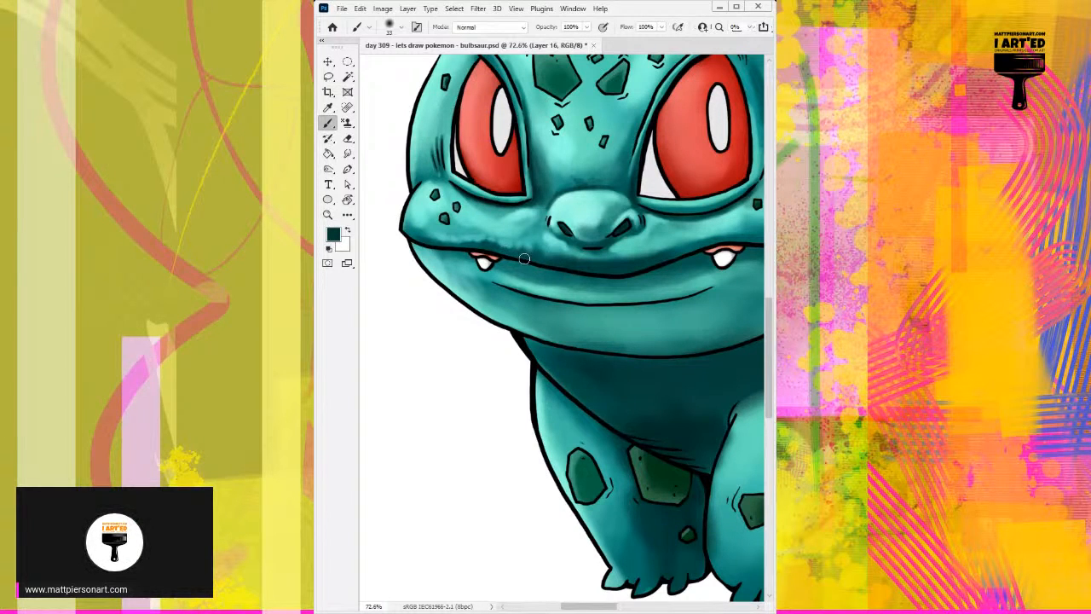
alt+right_click(450, 238)
alt+right_click(450, 238)
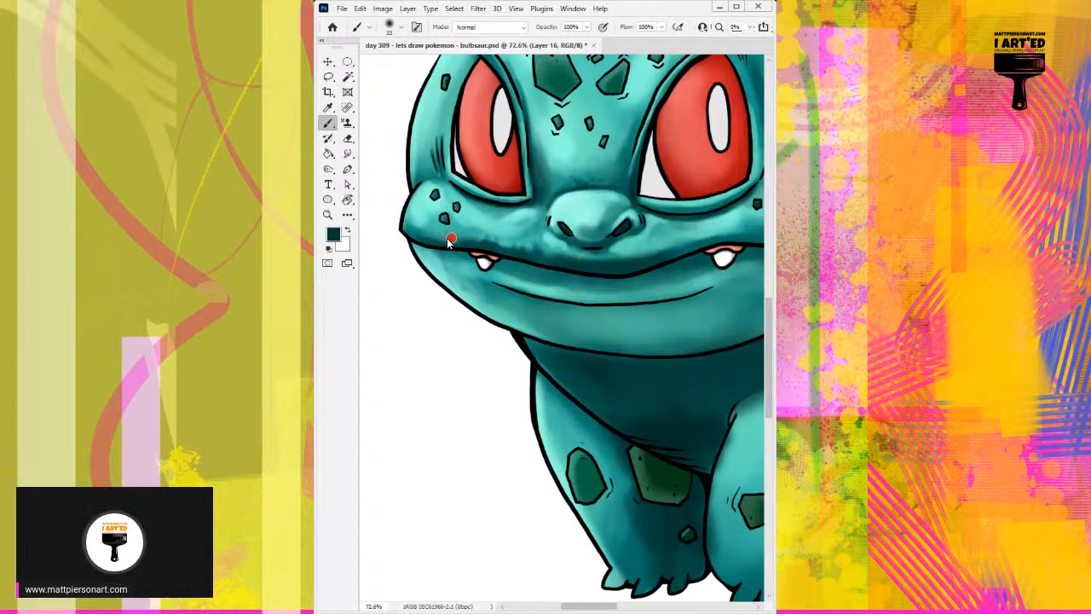
drag(425, 240, 473, 244)
drag(583, 271, 516, 268)
mouse_move(584, 257)
mouse_down()
mouse_move(628, 237)
mouse_move(658, 236)
mouse_move(610, 250)
mouse_move(696, 237)
mouse_up()
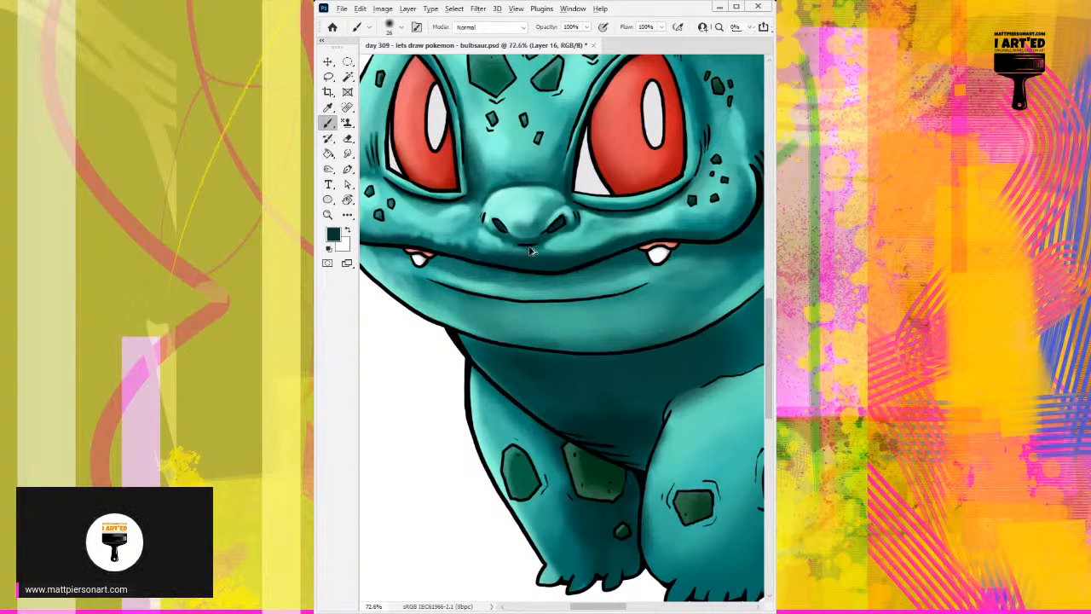
Fill the insides of both nostrils with near-black using a 7 px brush.
mouse_move(511, 250)
mouse_down()
mouse_move(562, 214)
mouse_move(520, 232)
mouse_move(526, 238)
mouse_up()
alt+click(578, 228)
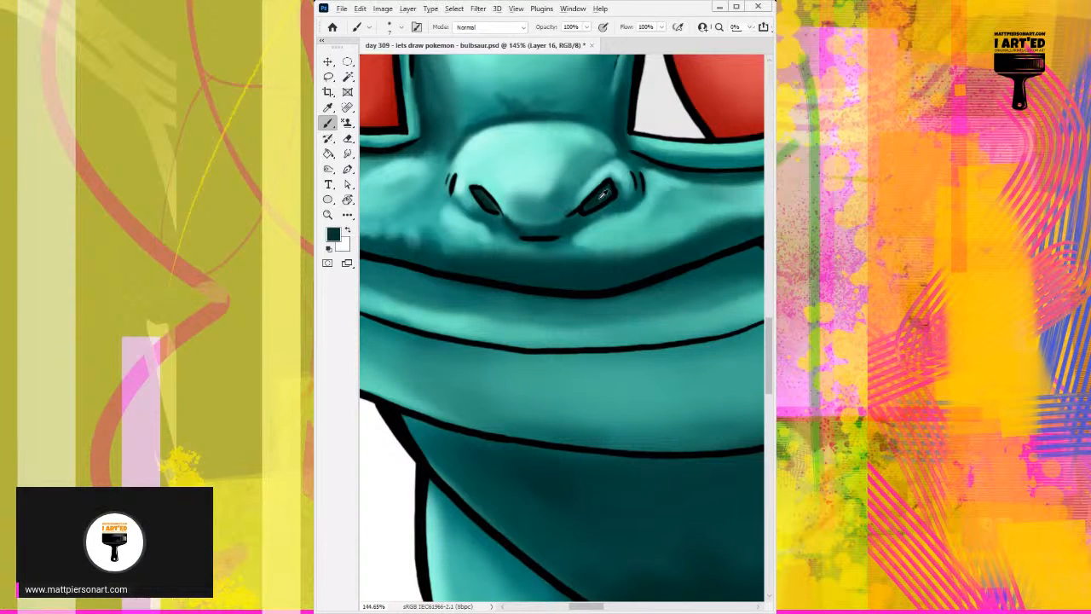
alt+click(502, 213)
drag(491, 211, 481, 194)
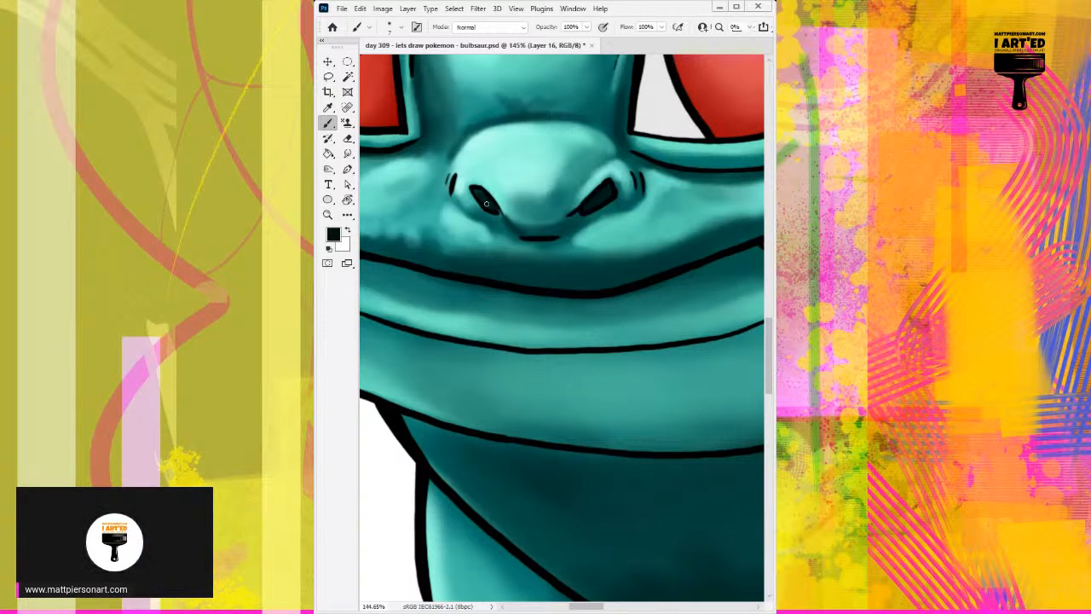
Refine the nose's underside and the left nostril's lower rim with sampled dark and light teals.
alt+click(513, 223)
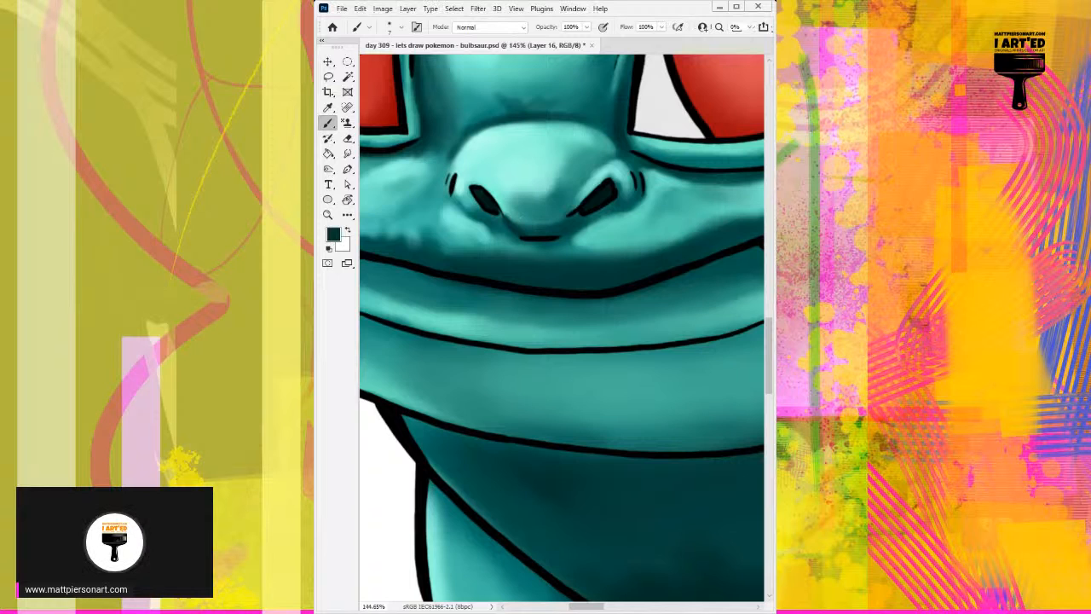
alt+click(510, 225)
alt+click(510, 211)
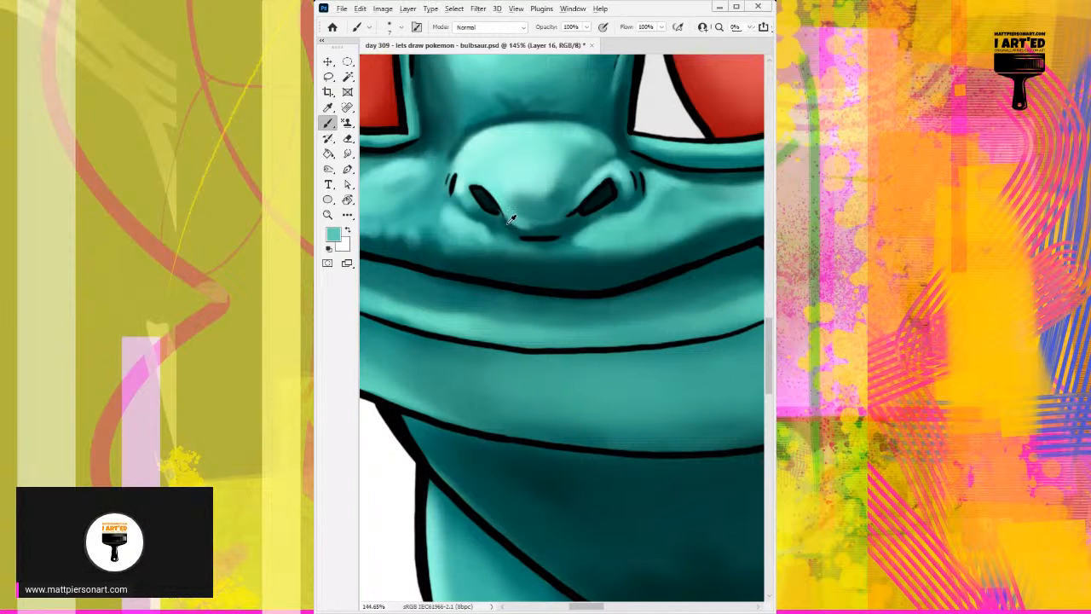
drag(472, 207, 499, 215)
Define the shadows under the right nostril and around the left nostril's outer edge in sampled dark teals.
alt+click(565, 246)
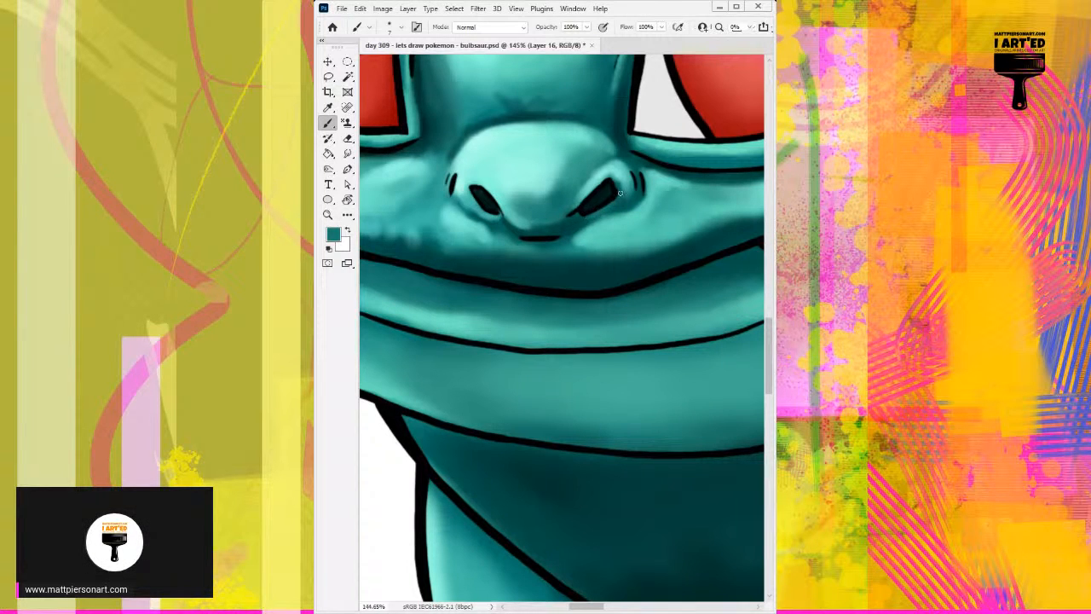
alt+click(590, 216)
alt+click(465, 207)
mouse_move(456, 199)
mouse_down()
mouse_move(467, 212)
mouse_move(452, 194)
mouse_move(455, 166)
mouse_up()
alt+click(480, 214)
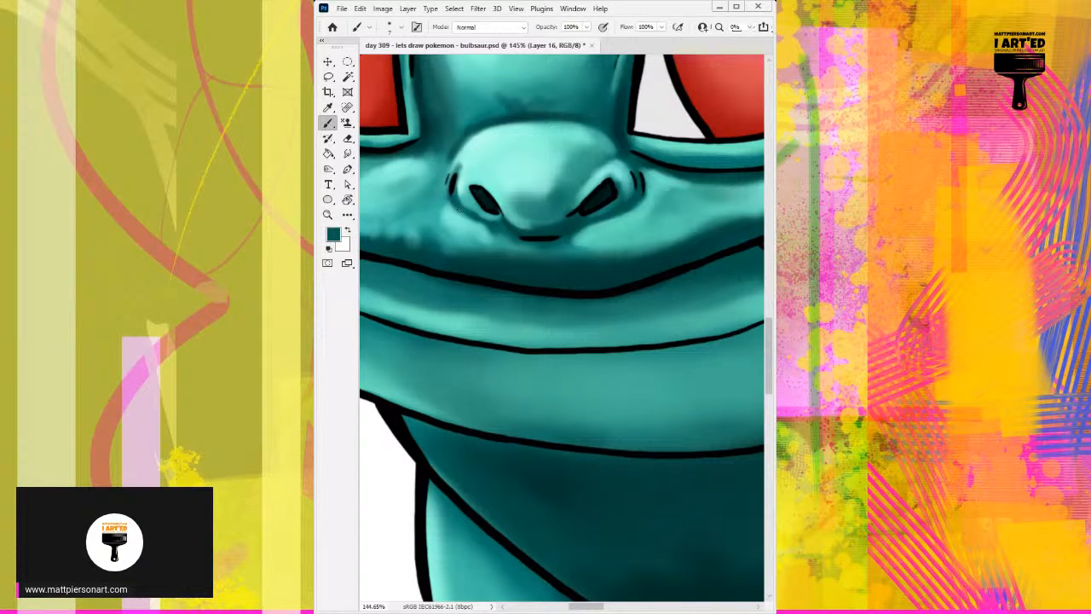
Add a sampled pale teal highlight on the cheek fold beside the left nostril.
alt+click(474, 202)
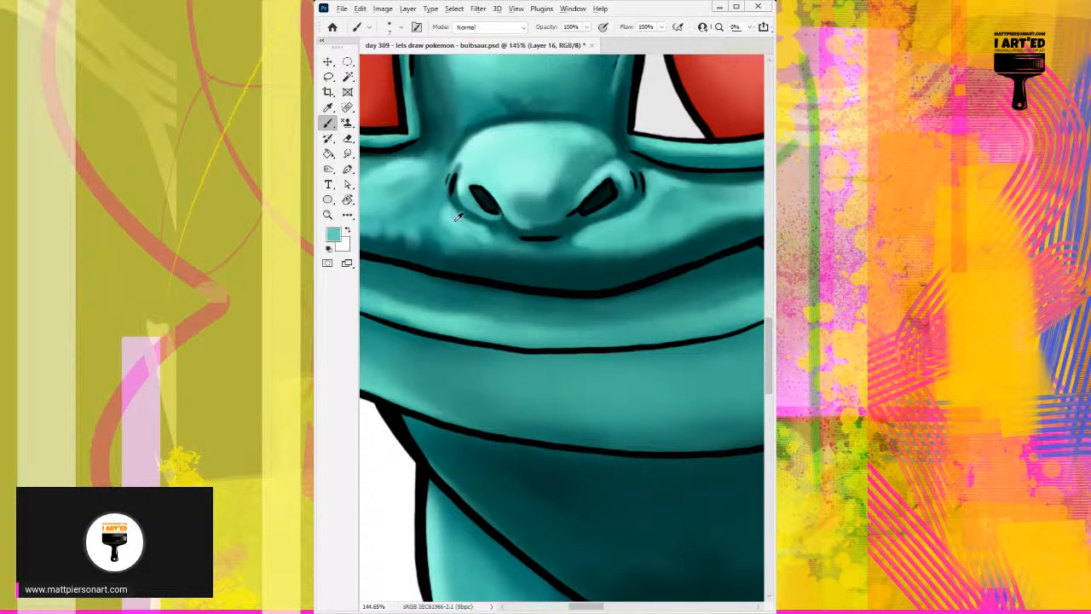
alt+click(487, 158)
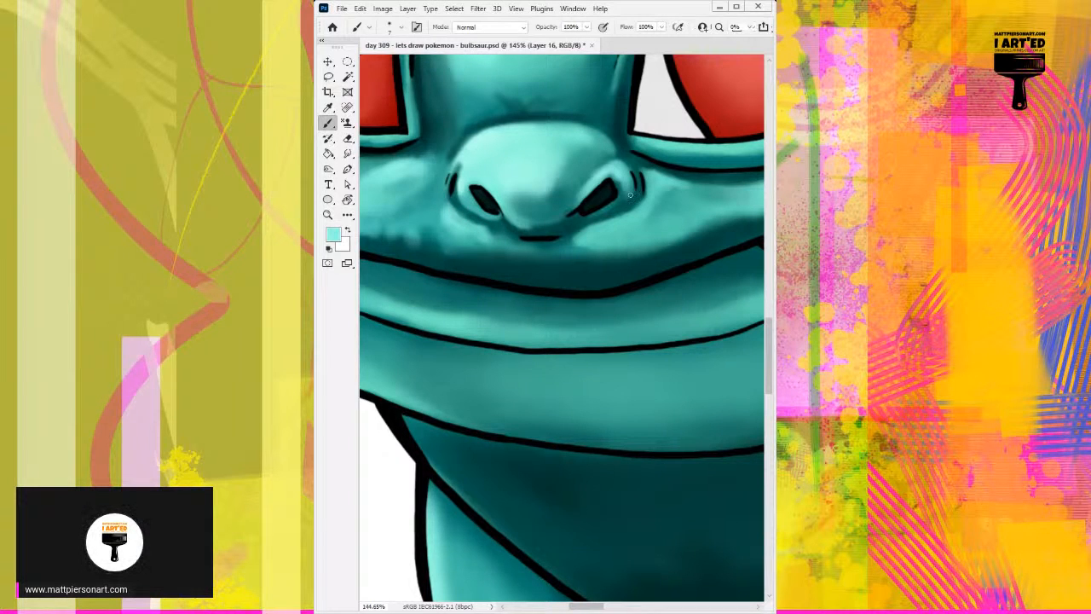
drag(445, 207, 459, 222)
Paint and blend a soft highlight on the chin below the lower lip line in sampled light teals with a 34 px brush.
scroll(531, 220, down, 5)
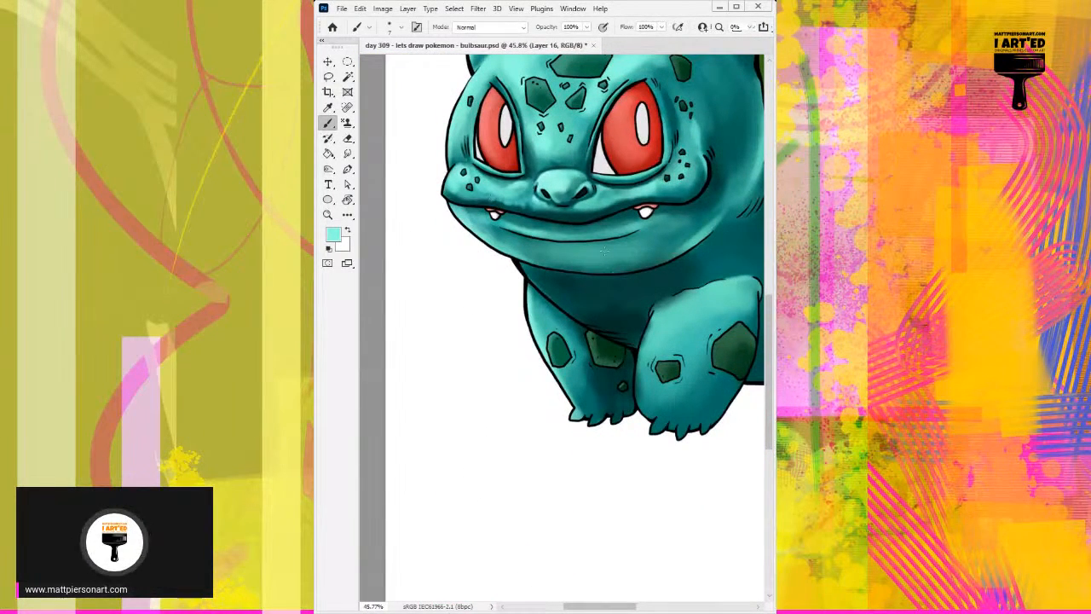
scroll(557, 286, up, 5)
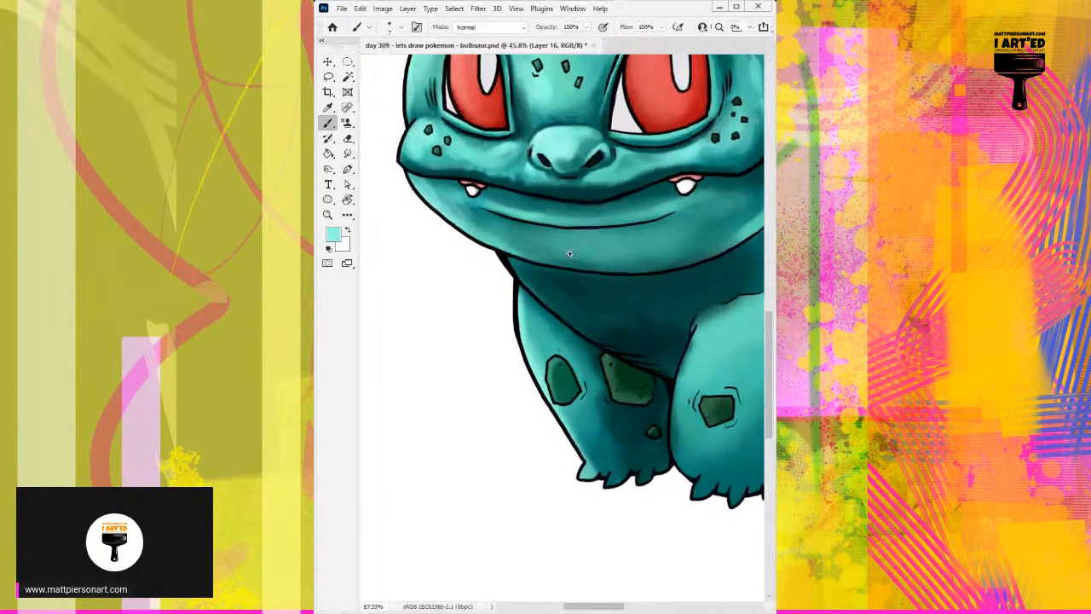
alt+click(573, 215)
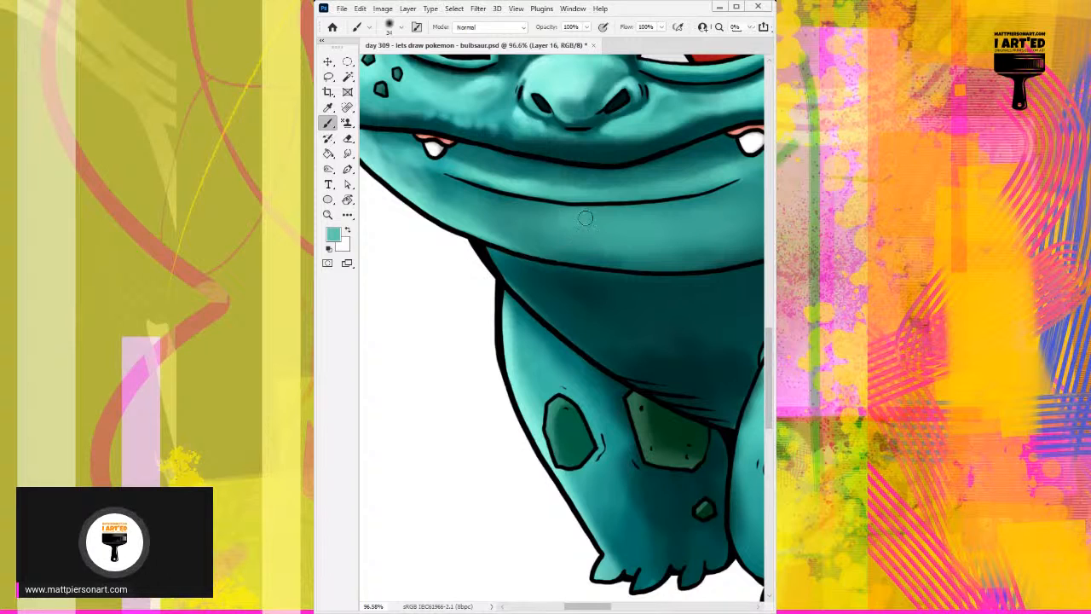
mouse_move(586, 223)
mouse_down()
mouse_move(553, 219)
mouse_move(573, 223)
mouse_up()
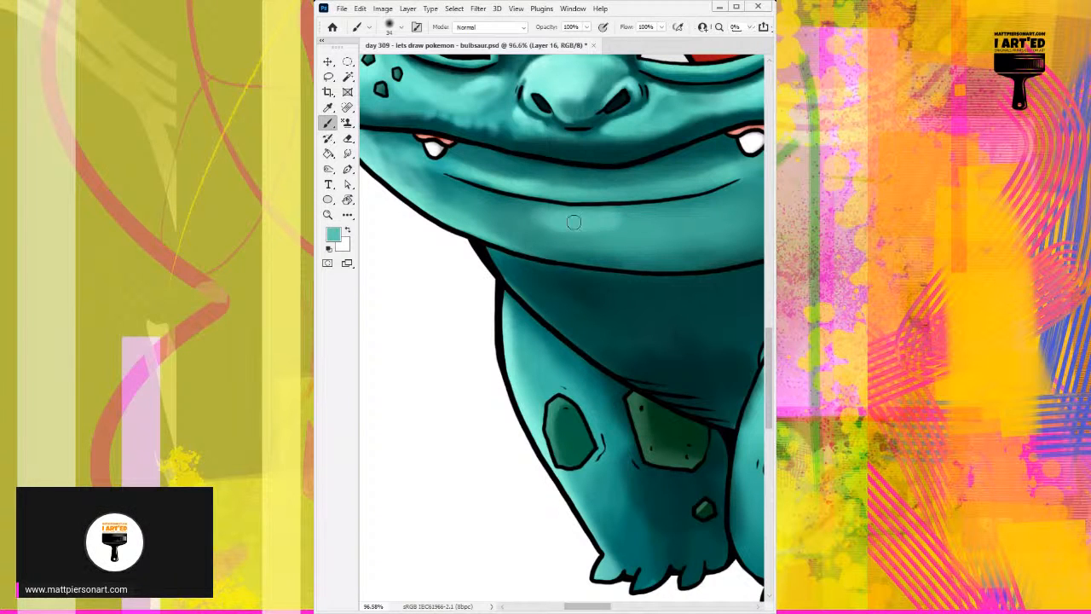
alt+click(548, 210)
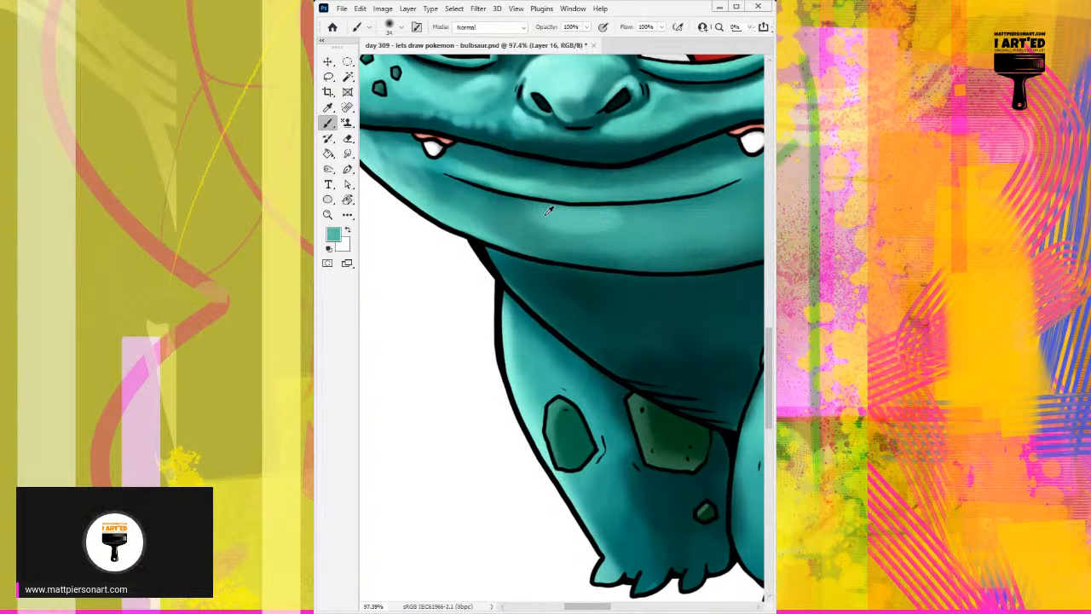
drag(565, 214, 533, 212)
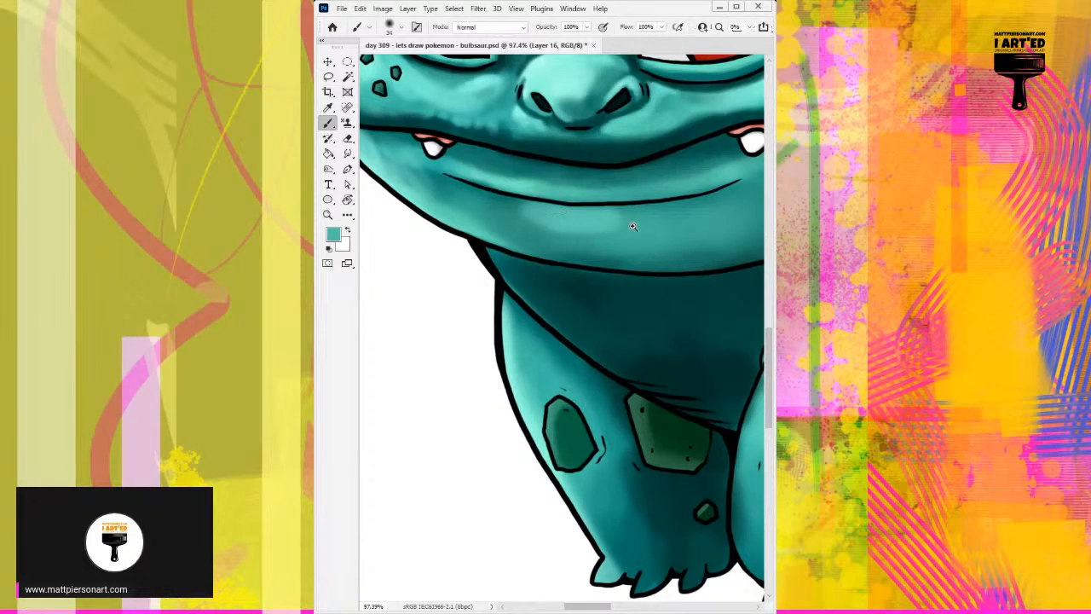
scroll(634, 223, down, 5)
drag(644, 212, 525, 227)
scroll(606, 207, down, 4)
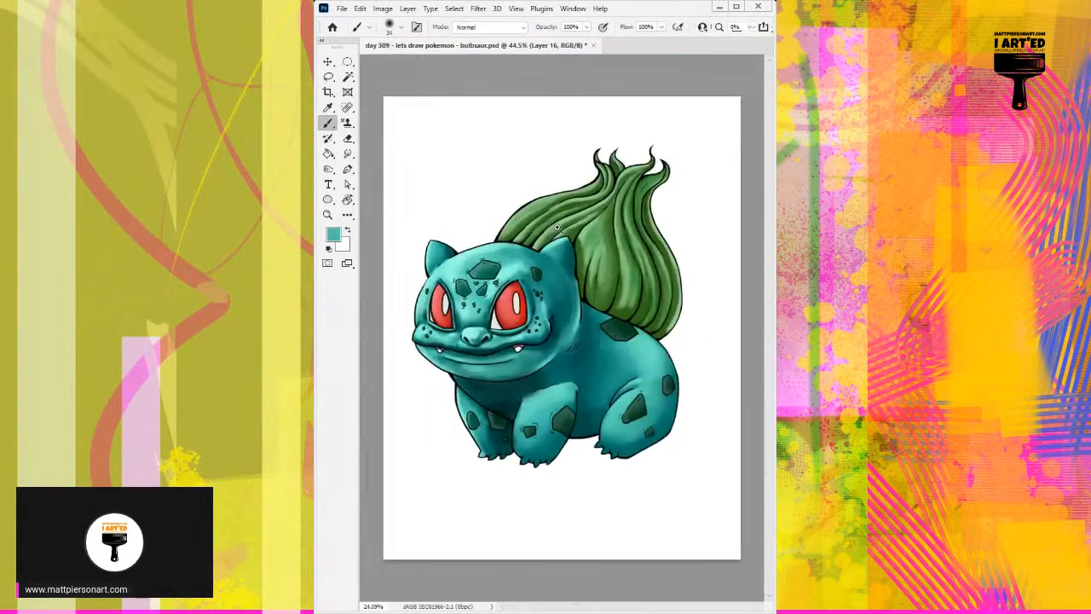
Enlarge the soft brush to 72 px and touch up the forehead highlight beside the large spot in sampled light aqua.
scroll(542, 352, up, 3)
drag(543, 352, 541, 304)
scroll(592, 242, up, 2)
scroll(542, 247, down, 3)
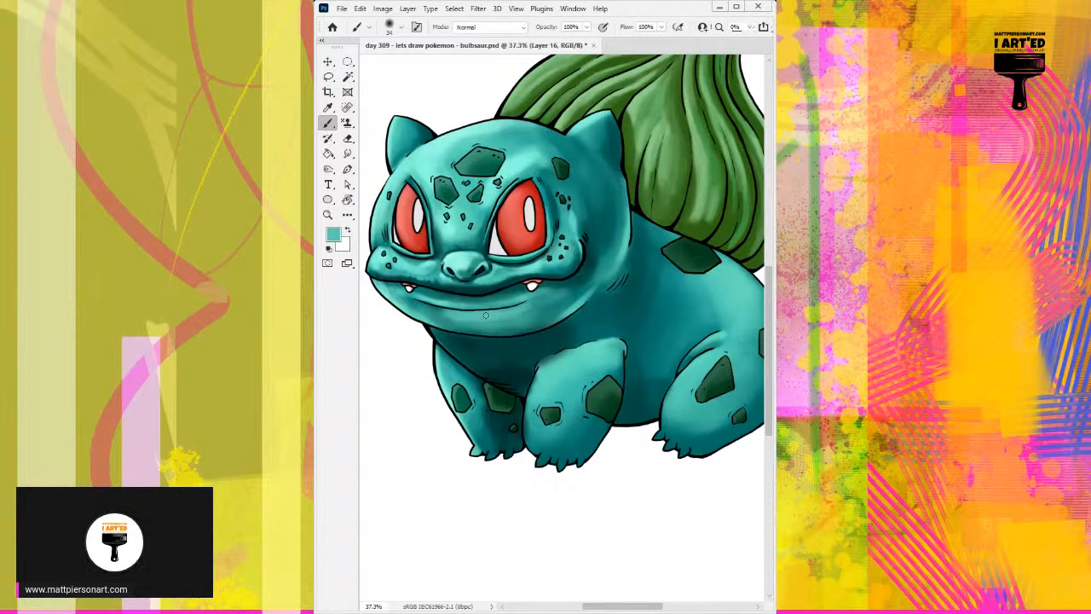
key(bracketright)
key(bracketright)
key(bracketright)
key(bracketright)
key(bracketright)
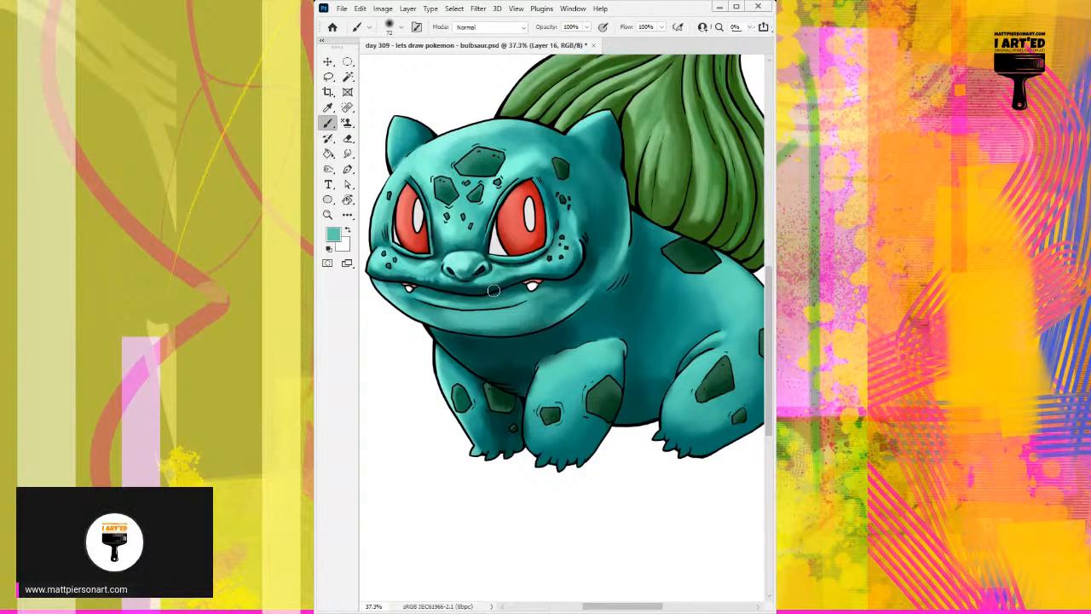
alt+click(516, 161)
Refine the base of the left ear with sampled teals and add a light aqua rim highlight along the head's right edge.
alt+click(431, 129)
alt+click(426, 166)
alt+click(427, 131)
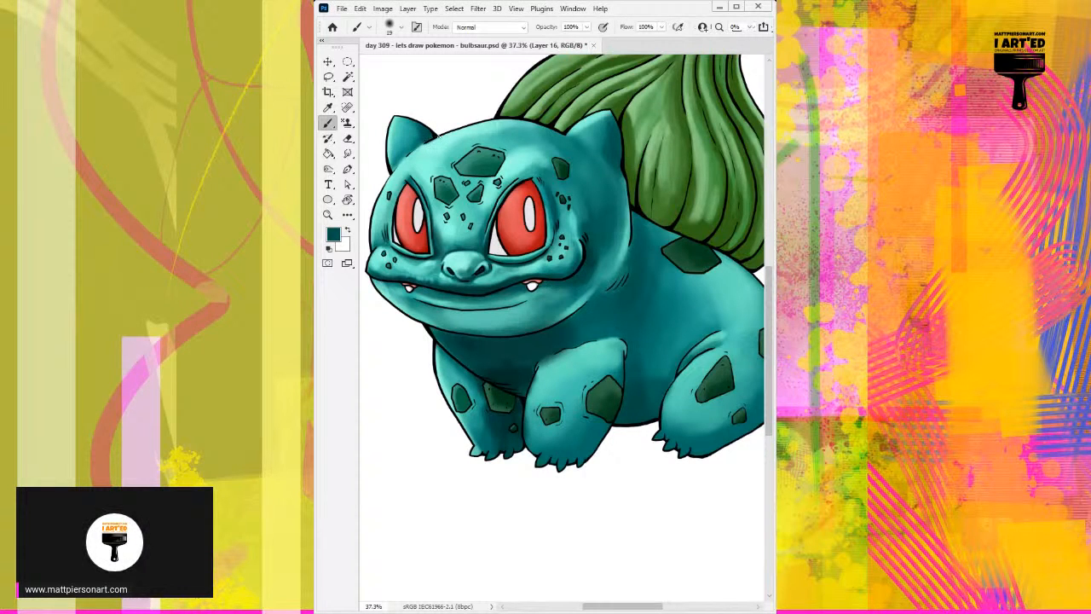
alt+click(444, 150)
drag(627, 189, 619, 248)
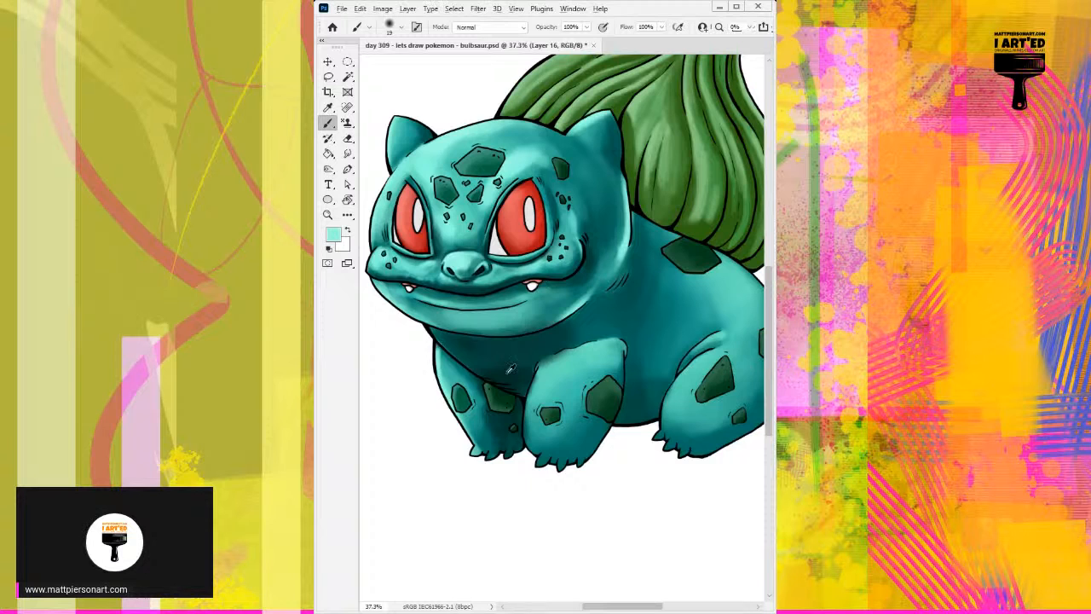
Brighten the chin below the lower lip line, from its centre to its left end, with sampled light teals.
alt+click(463, 317)
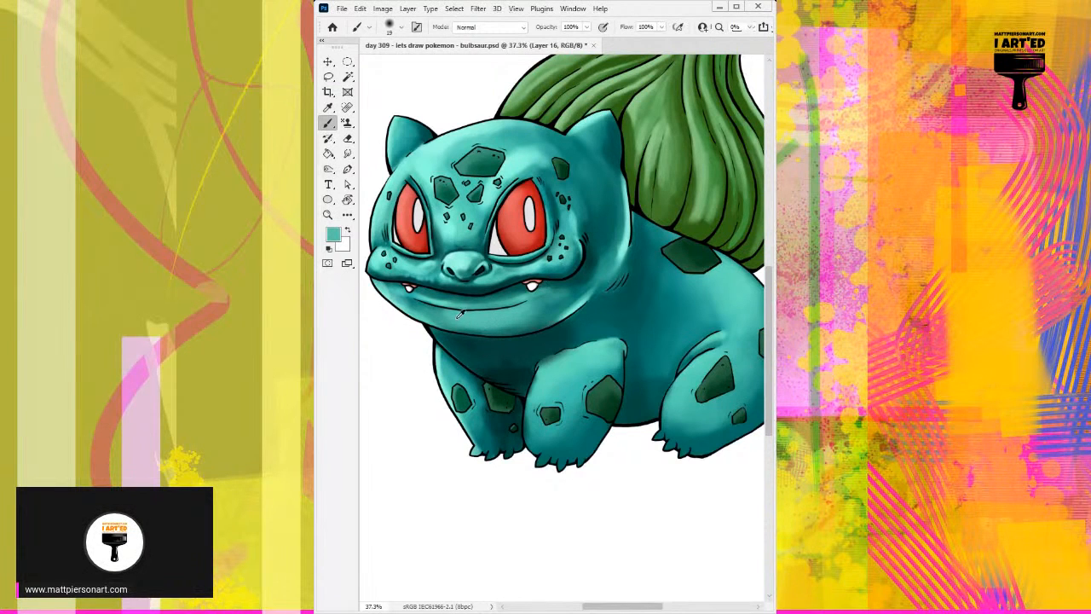
alt+click(486, 313)
mouse_move(443, 315)
mouse_down()
mouse_move(461, 320)
mouse_move(420, 307)
mouse_move(484, 314)
mouse_up()
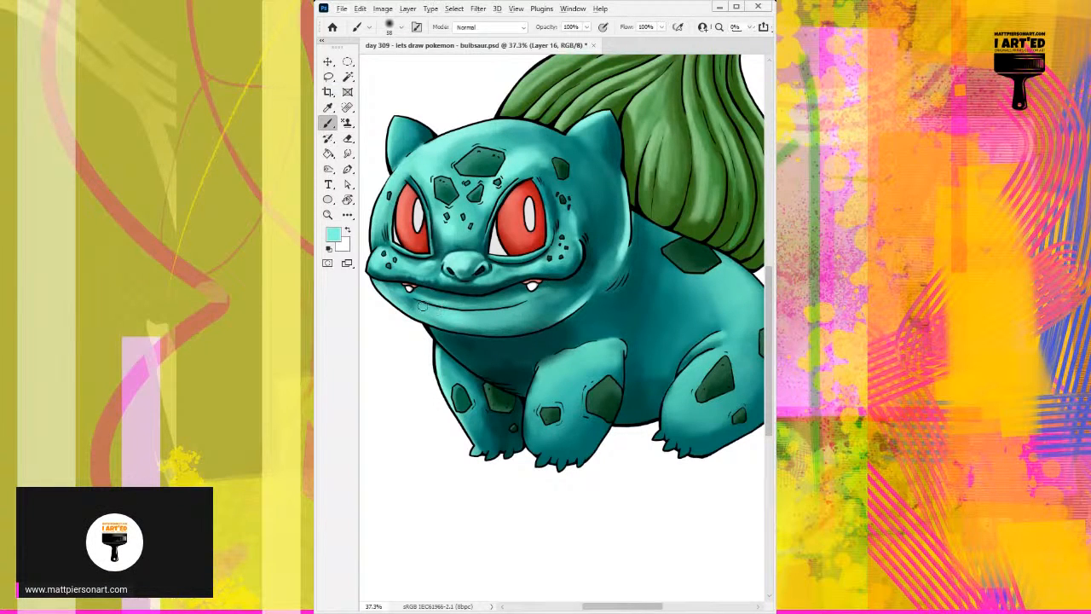
mouse_move(407, 298)
mouse_down()
mouse_move(436, 317)
mouse_move(419, 308)
mouse_move(448, 319)
mouse_move(503, 314)
mouse_move(442, 319)
mouse_move(529, 312)
mouse_move(463, 323)
mouse_up()
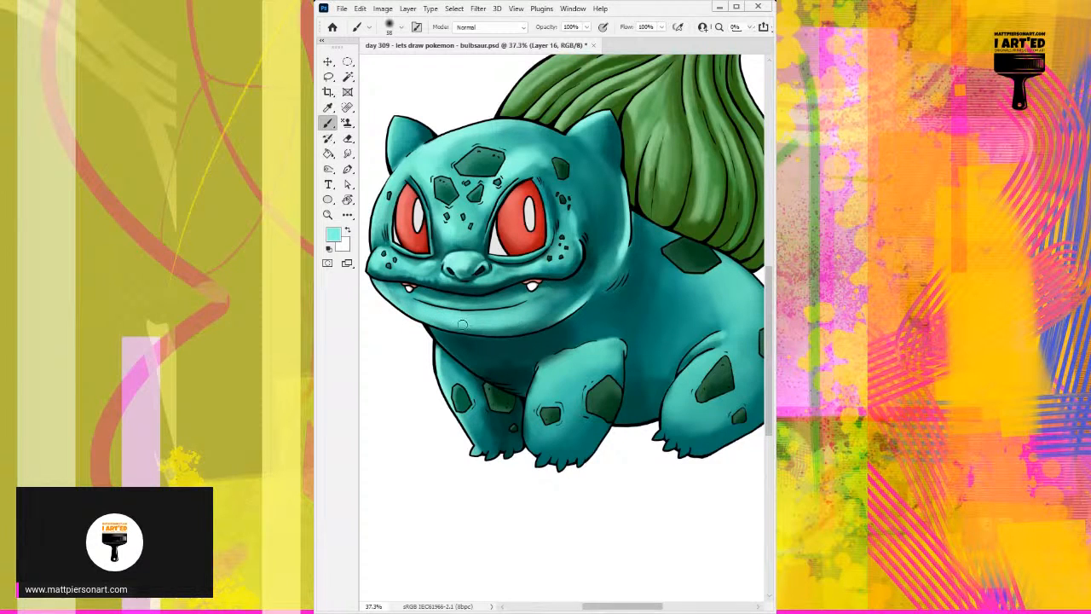
Blend the right side of the chin and the area below the right fang with sampled mid and dark teals.
alt+click(544, 301)
mouse_move(530, 310)
mouse_down()
mouse_move(494, 324)
mouse_move(525, 324)
mouse_move(503, 326)
mouse_up()
alt+click(544, 312)
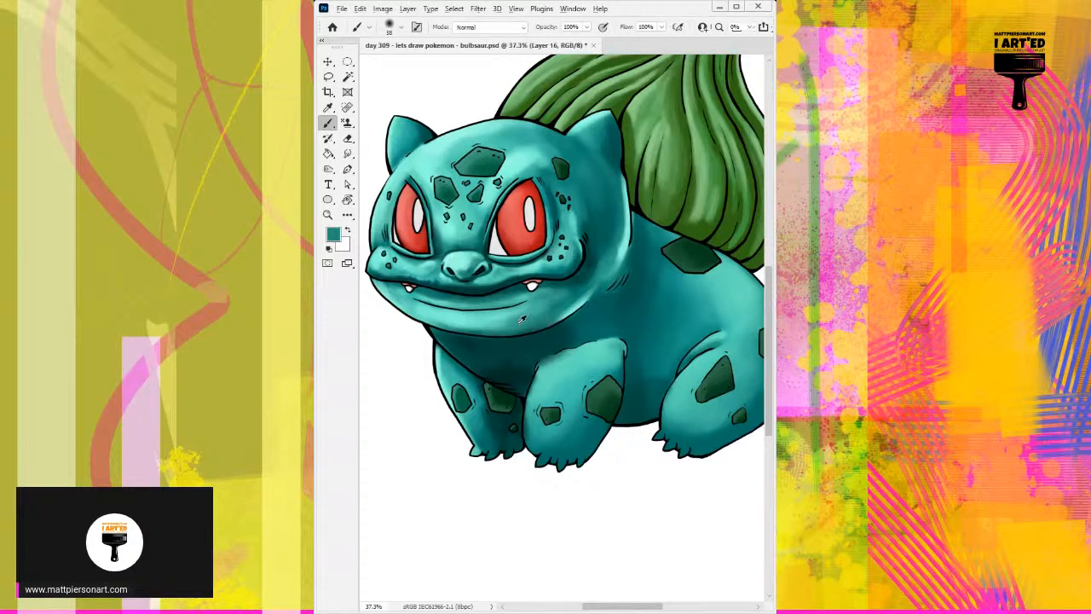
alt+click(517, 318)
alt+click(554, 296)
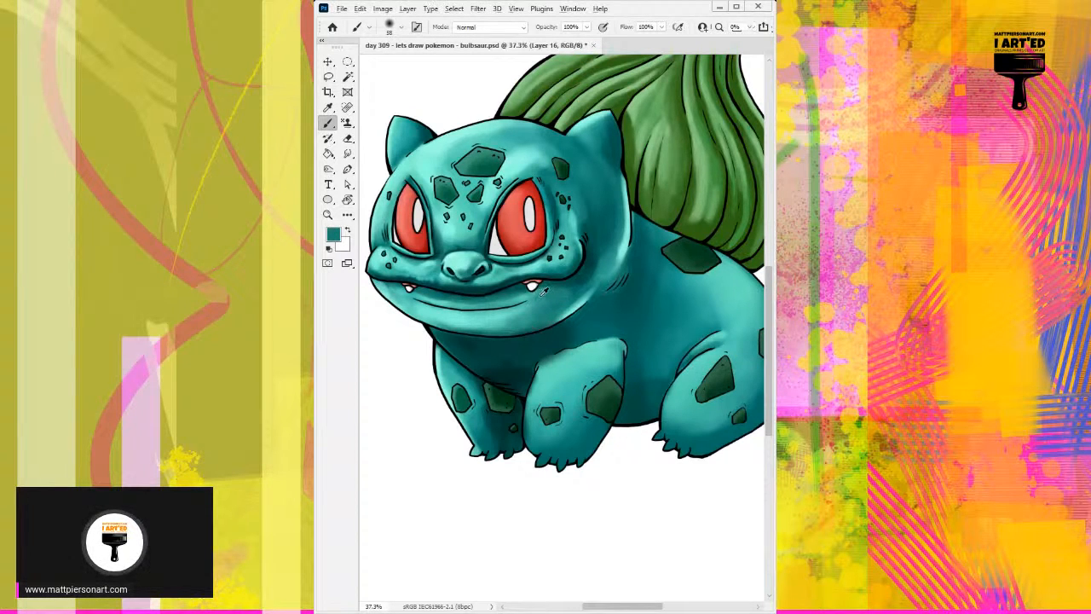
alt+click(523, 295)
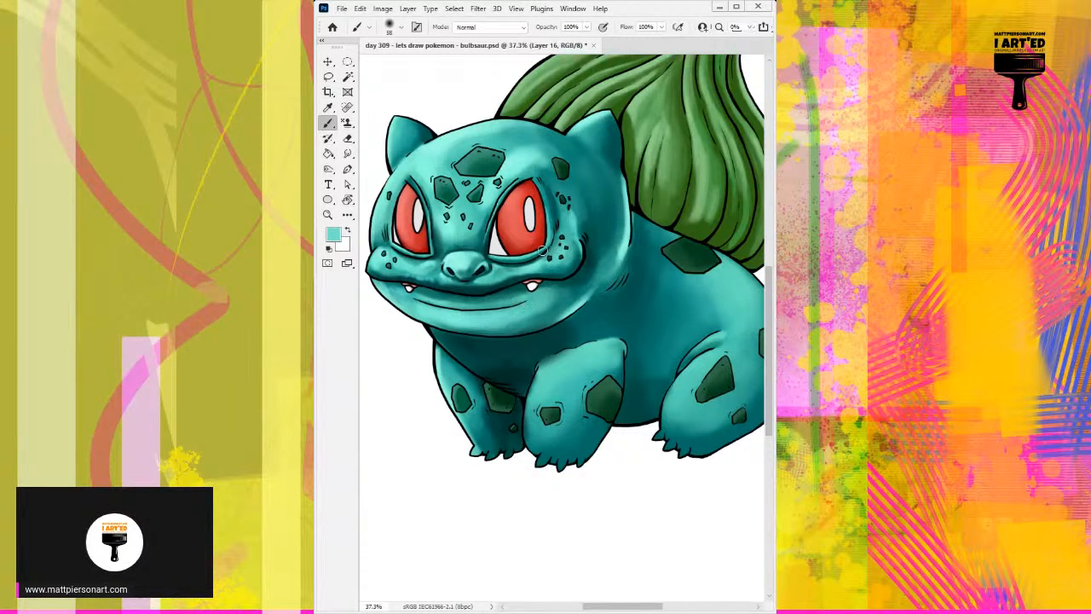
Refine the cheek just outside the right corner of the mouth with sampled teals.
alt+click(516, 159)
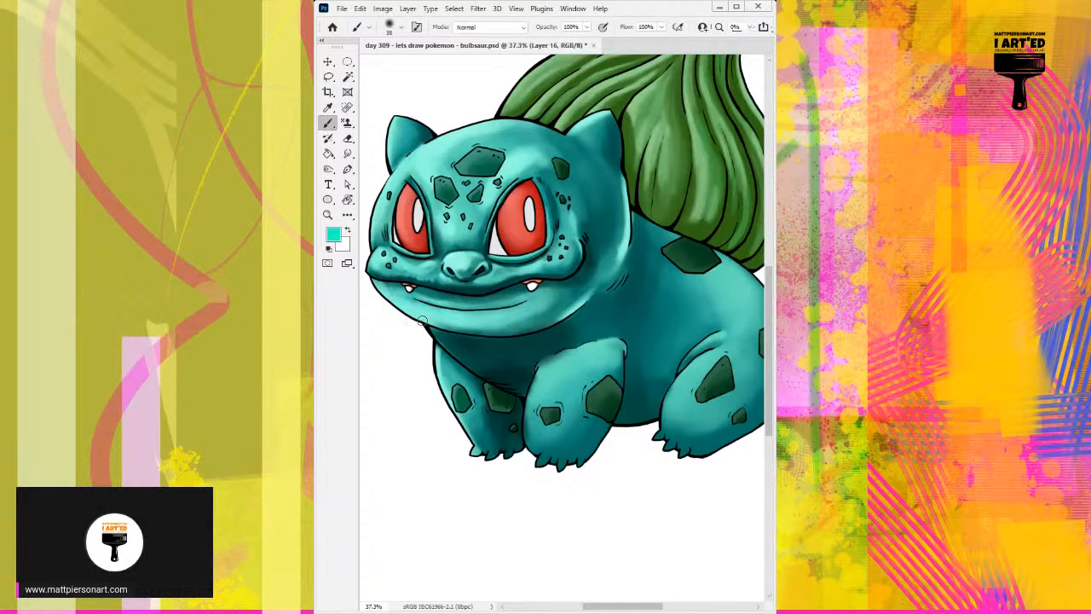
alt+click(594, 257)
mouse_move(600, 246)
mouse_down()
mouse_move(586, 279)
mouse_move(600, 257)
mouse_up()
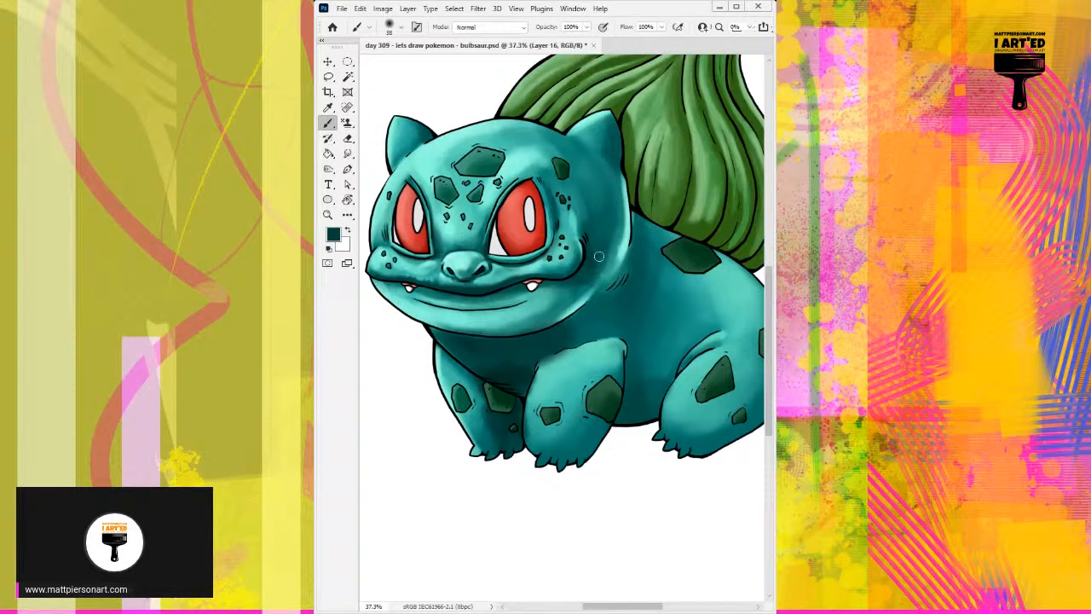
Deepen the shadow on the body behind the head and below the bulb in sampled dark teal, widening the brush to 128 px.
alt+click(645, 244)
mouse_move(643, 221)
mouse_down()
mouse_move(637, 233)
mouse_move(631, 202)
mouse_move(645, 248)
mouse_move(656, 229)
mouse_move(660, 242)
mouse_up()
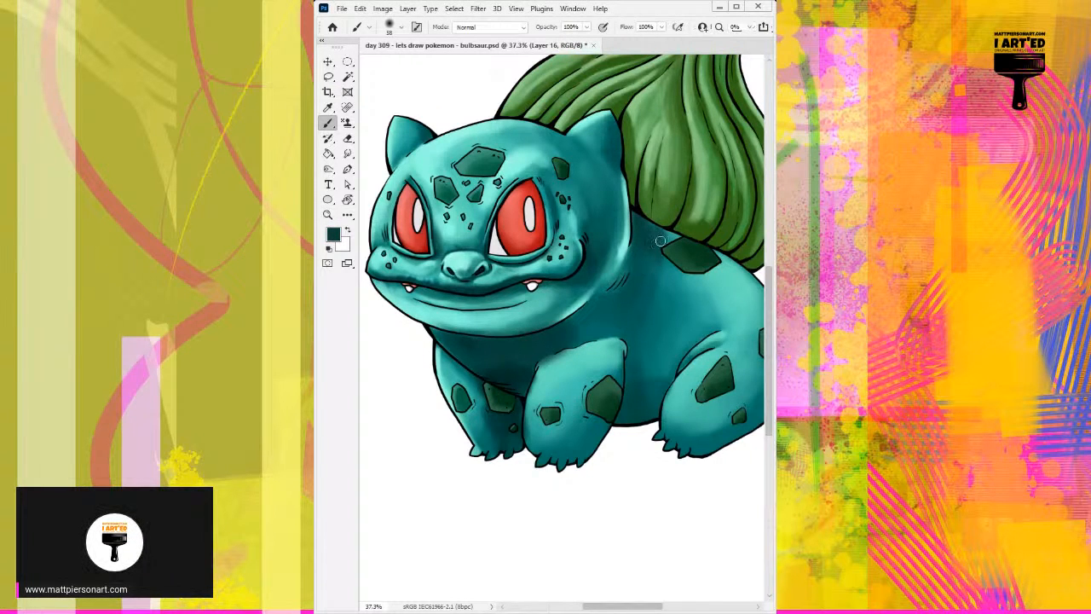
alt+right_click(636, 271)
alt+right_click(616, 293)
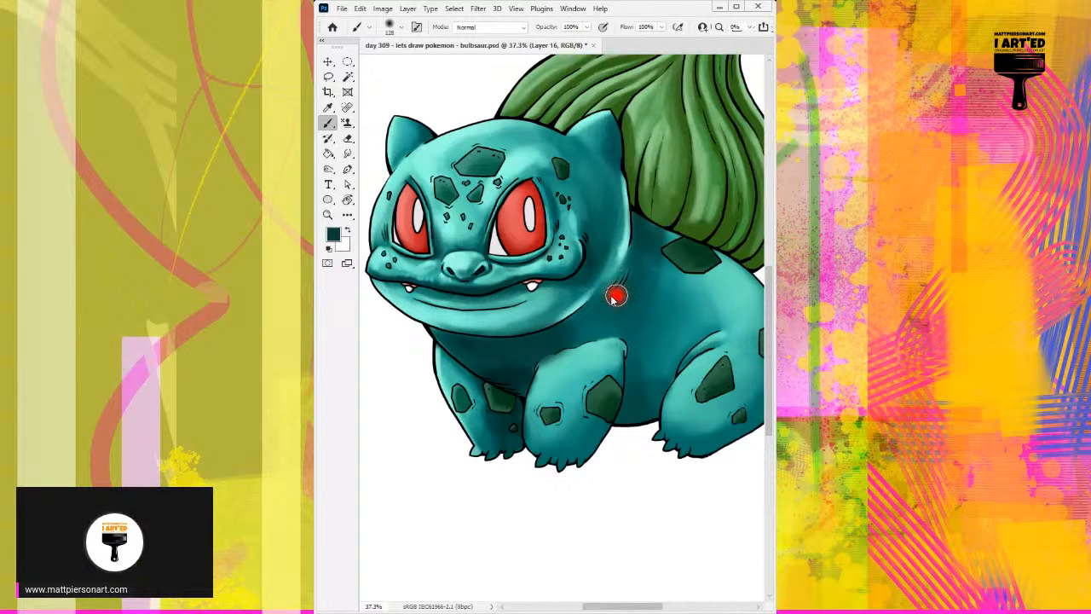
mouse_move(599, 300)
mouse_down()
mouse_move(648, 251)
mouse_move(602, 316)
mouse_move(673, 238)
mouse_move(617, 305)
mouse_move(667, 240)
mouse_move(645, 220)
mouse_move(660, 243)
mouse_move(647, 269)
mouse_move(680, 277)
mouse_move(686, 261)
mouse_move(601, 339)
mouse_move(657, 297)
mouse_move(580, 336)
mouse_move(637, 307)
mouse_move(590, 341)
mouse_up()
Blend the body shading around the top of the central front leg with sampled mid and dark teals.
alt+click(675, 272)
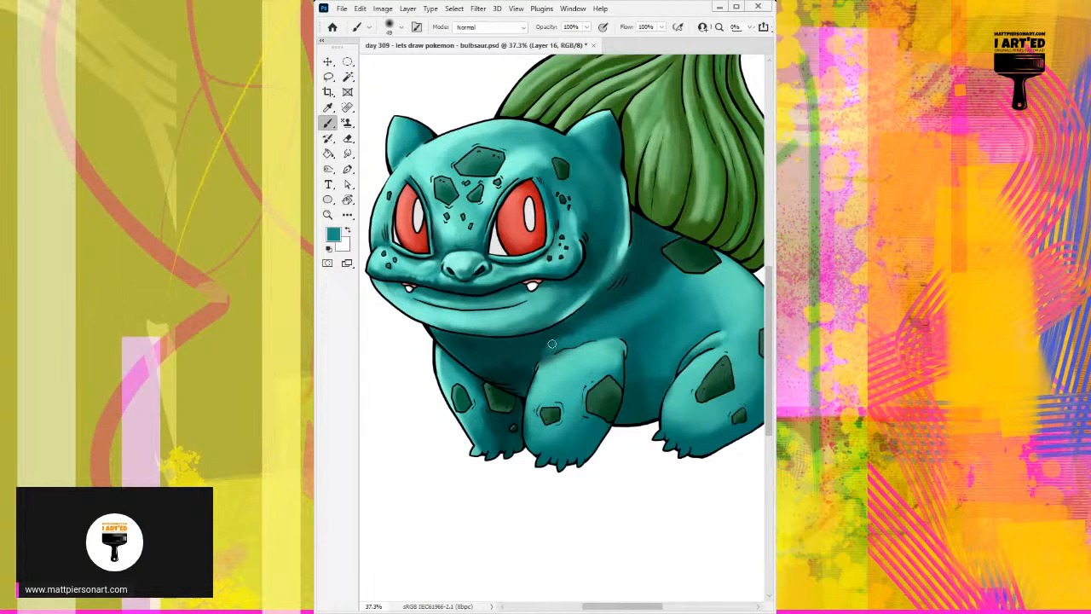
drag(553, 344, 529, 363)
alt+click(538, 345)
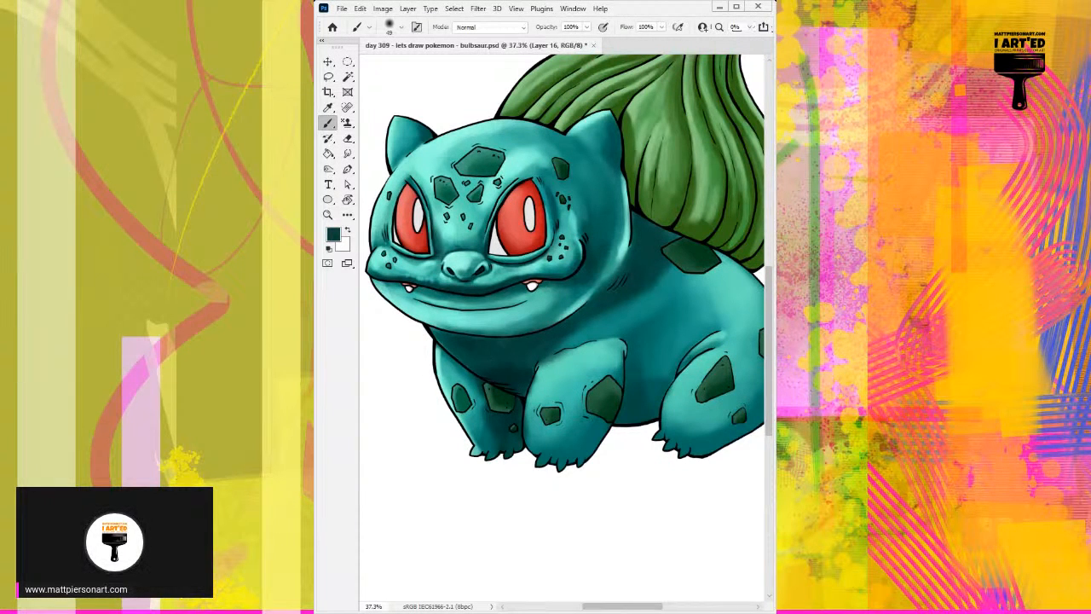
Extend the dark teal shadow along the back beneath the bulb with a large soft brush.
key(ctrl+0)
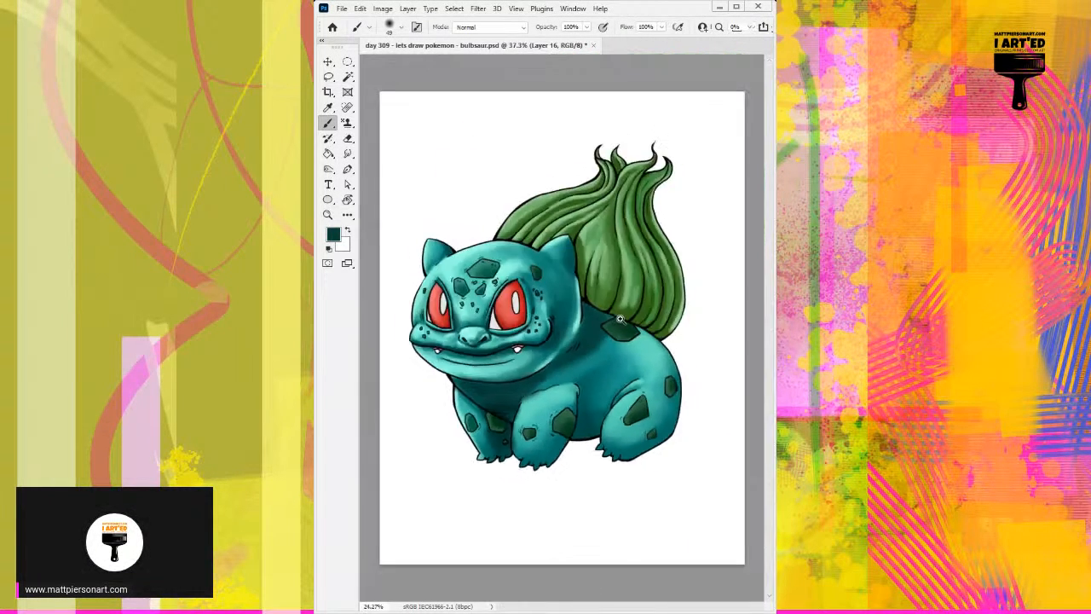
scroll(620, 319, up, 3)
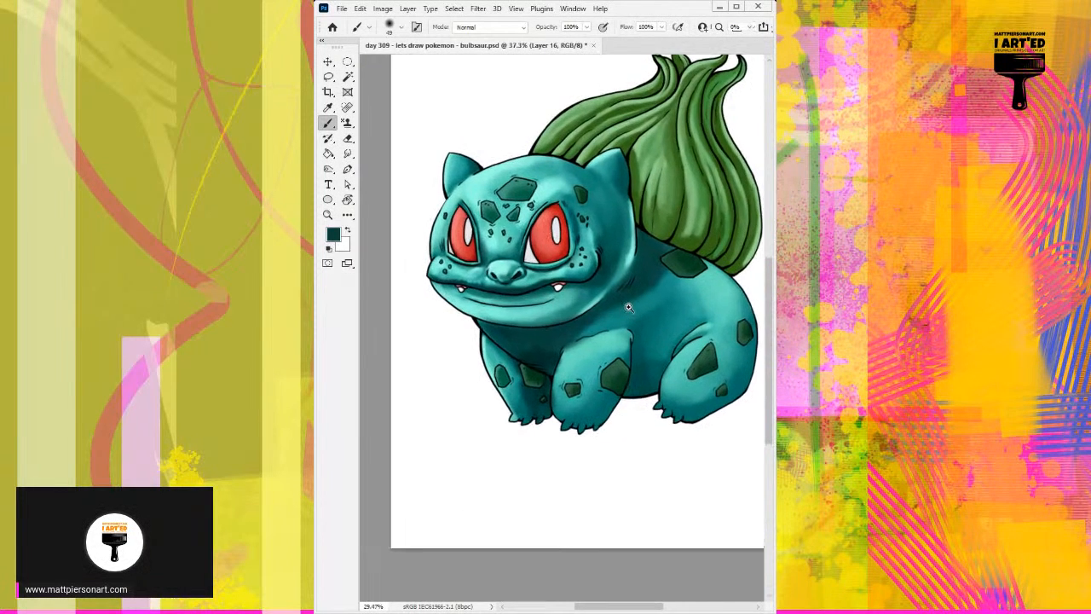
scroll(630, 305, up, 1)
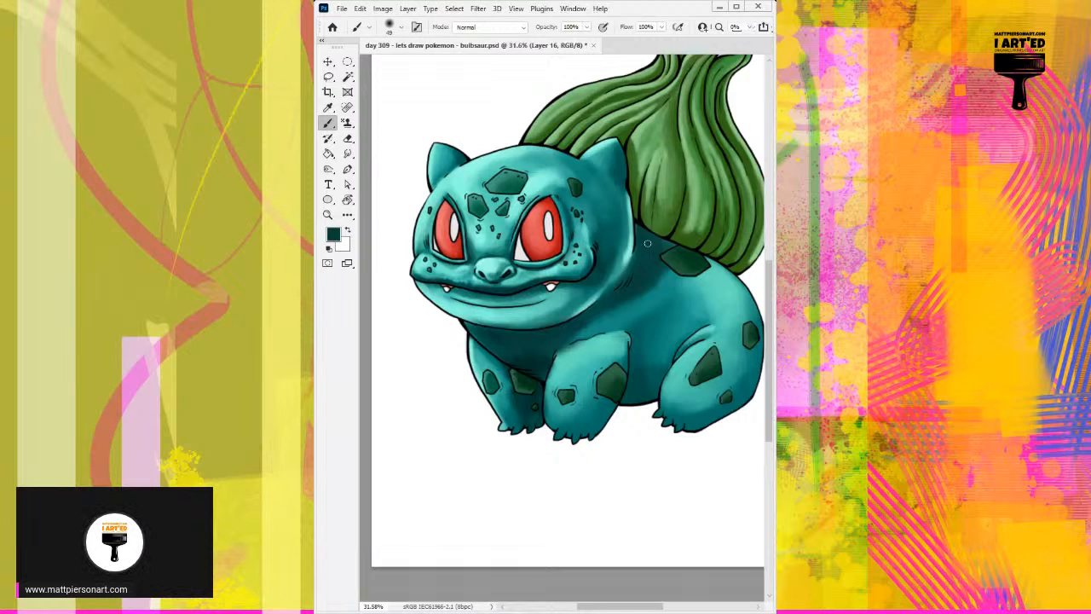
mouse_move(646, 263)
mouse_down()
mouse_move(683, 261)
mouse_move(655, 240)
mouse_move(722, 269)
mouse_move(668, 256)
mouse_move(744, 265)
mouse_move(660, 255)
mouse_move(718, 273)
mouse_move(750, 245)
mouse_up()
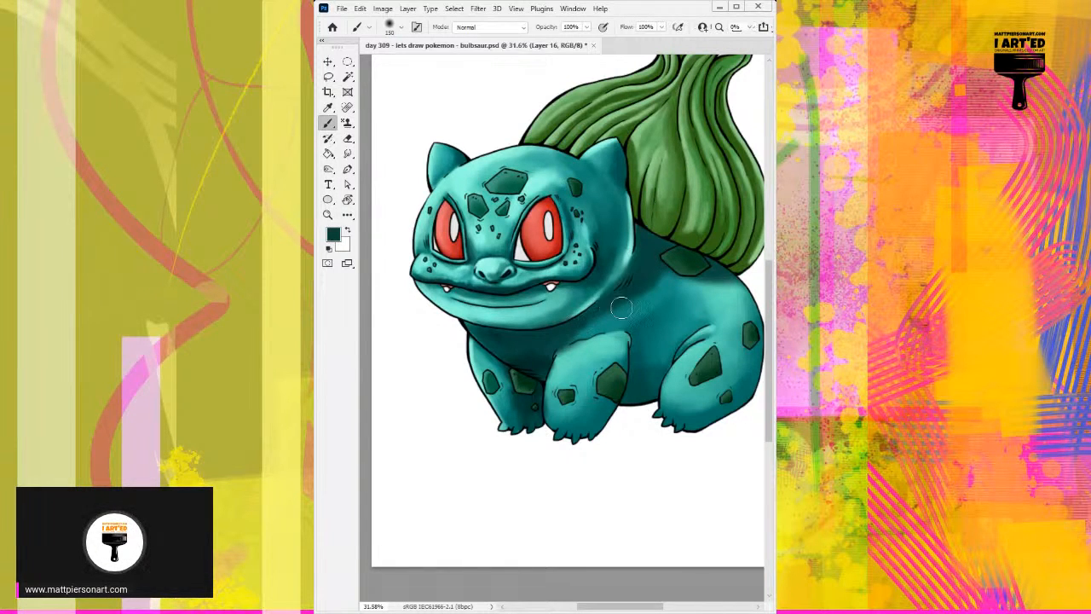
Brighten the top of the central front leg with sampled light teals.
alt+click(571, 348)
drag(583, 356, 571, 353)
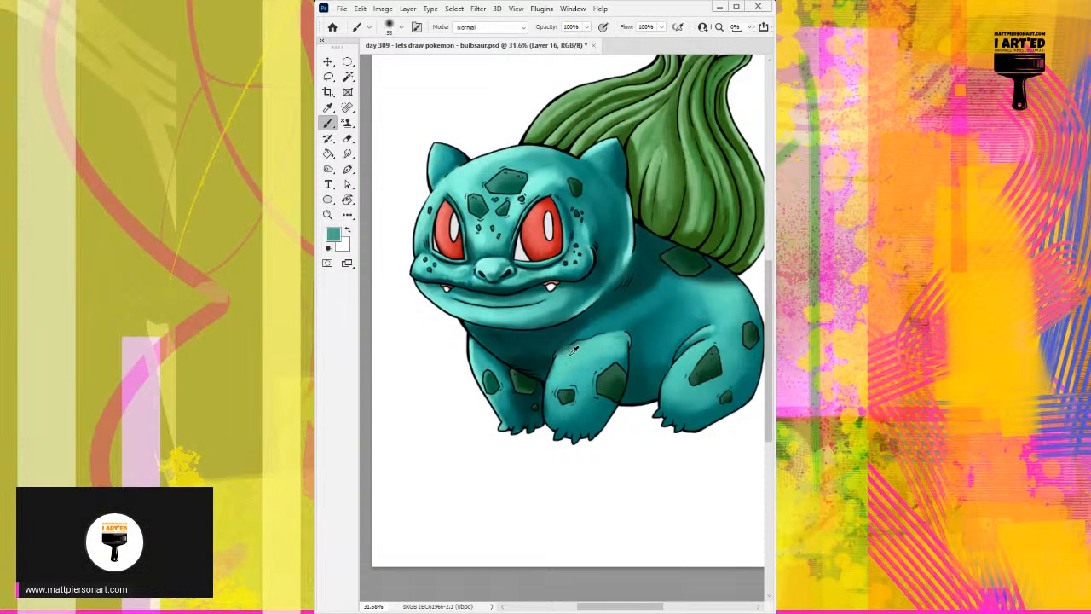
alt+click(600, 337)
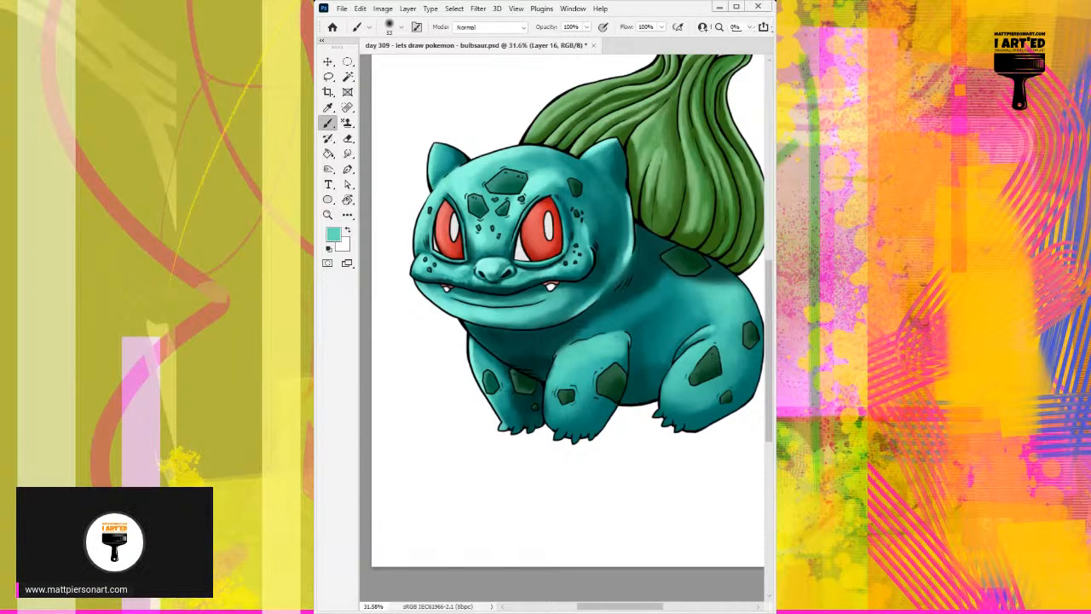
mouse_move(570, 379)
mouse_down()
mouse_move(604, 348)
mouse_move(565, 347)
mouse_move(559, 327)
mouse_move(521, 359)
mouse_move(555, 336)
mouse_move(537, 338)
mouse_move(596, 320)
mouse_up()
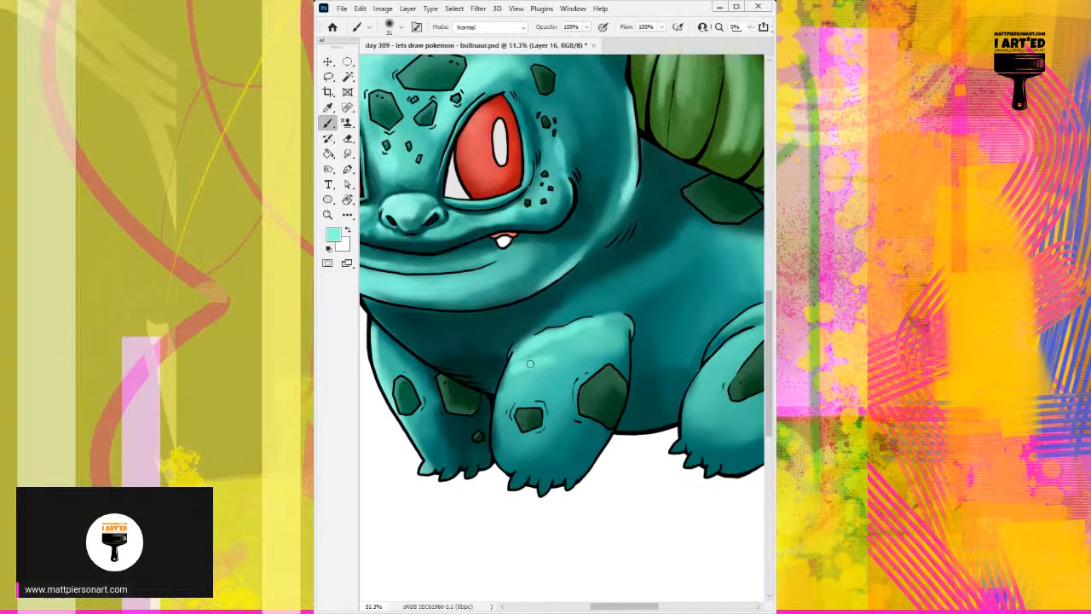
Paint a soft fold around the upper right corner of the central front leg in sampled teals.
alt+click(629, 314)
alt+click(611, 304)
drag(636, 319, 633, 333)
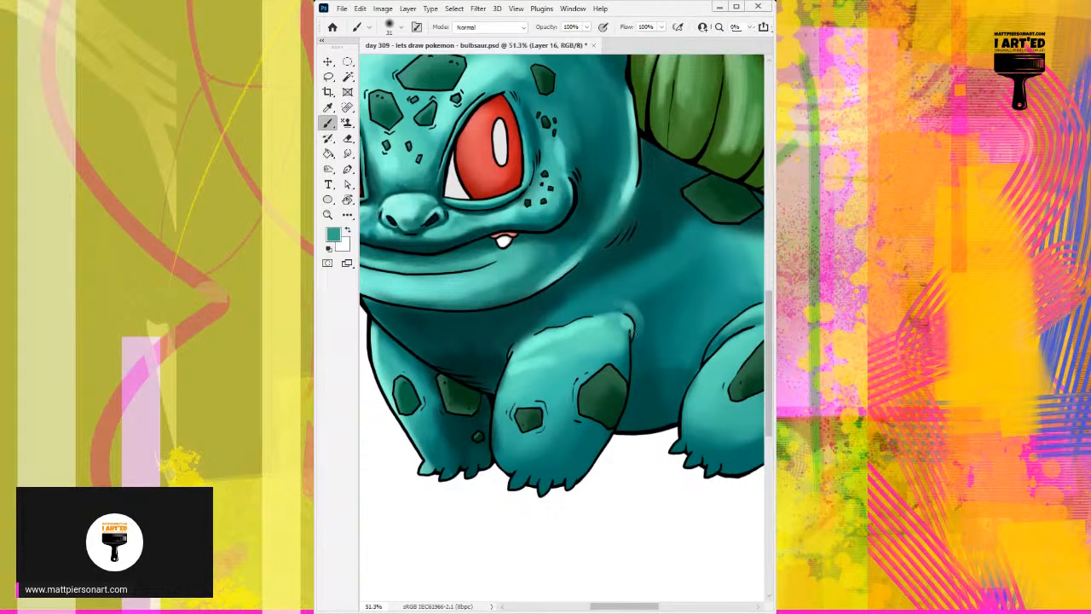
alt+click(633, 295)
alt+click(630, 308)
mouse_move(618, 305)
mouse_down()
mouse_move(553, 311)
mouse_move(583, 293)
mouse_up()
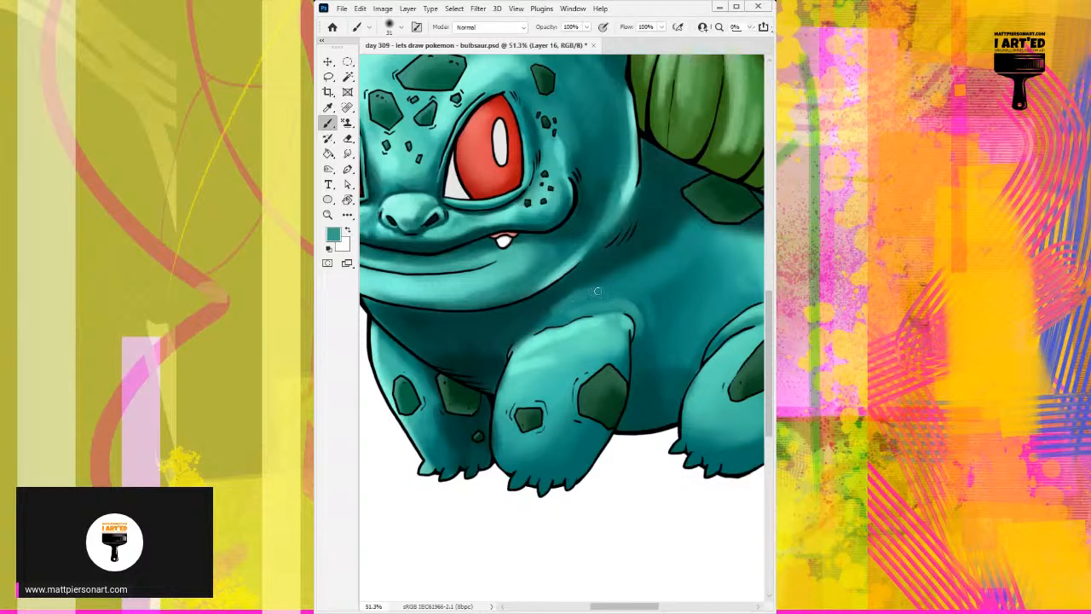
Paint a light teal highlight streak on the shoulder above the central front leg.
alt+click(599, 293)
alt+right_click(611, 289)
drag(612, 291, 606, 291)
alt+click(595, 273)
drag(600, 295, 601, 295)
mouse_move(598, 295)
mouse_down()
mouse_move(575, 307)
mouse_move(595, 299)
mouse_up()
alt+click(597, 296)
alt+click(629, 317)
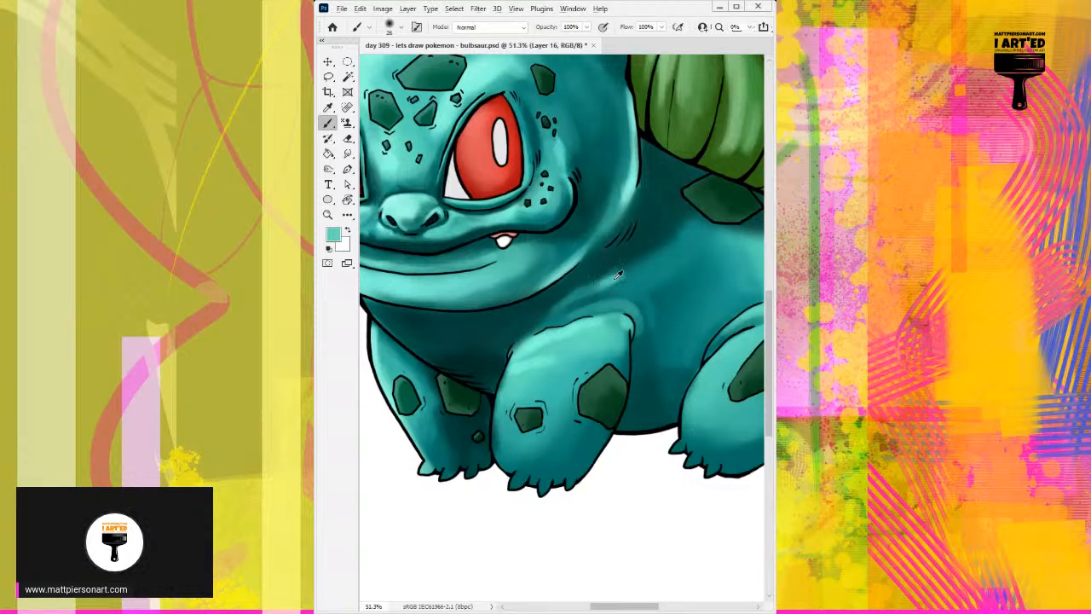
Extend the shoulder highlight toward the flank and blend it into the body with a larger soft brush in sampled teal.
alt+click(616, 277)
alt+right_click(618, 274)
drag(622, 276, 648, 278)
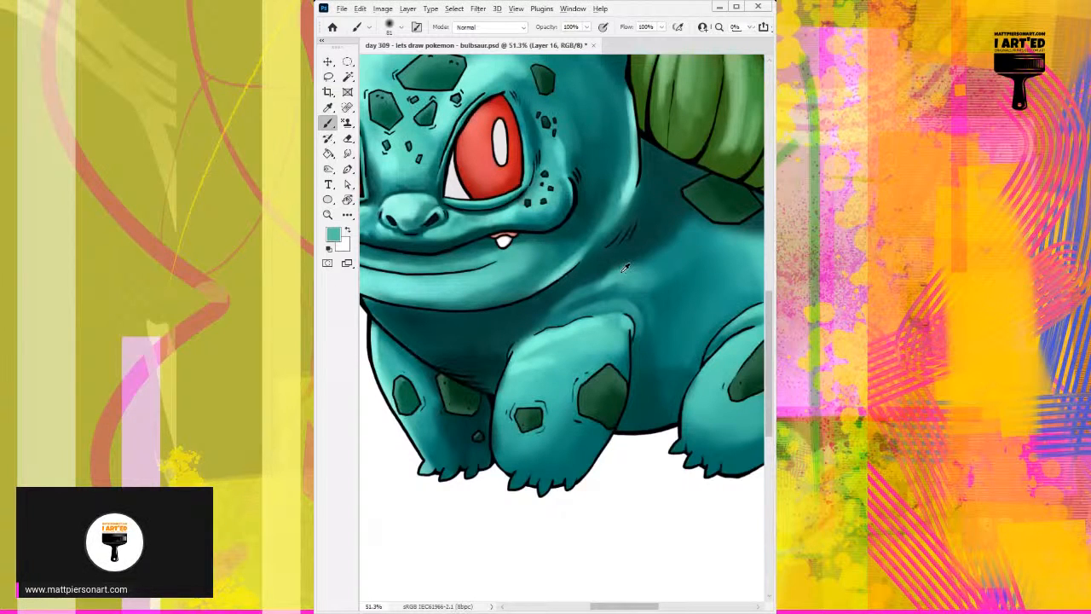
alt+right_click(648, 273)
drag(635, 277, 651, 275)
scroll(598, 336, down, 5)
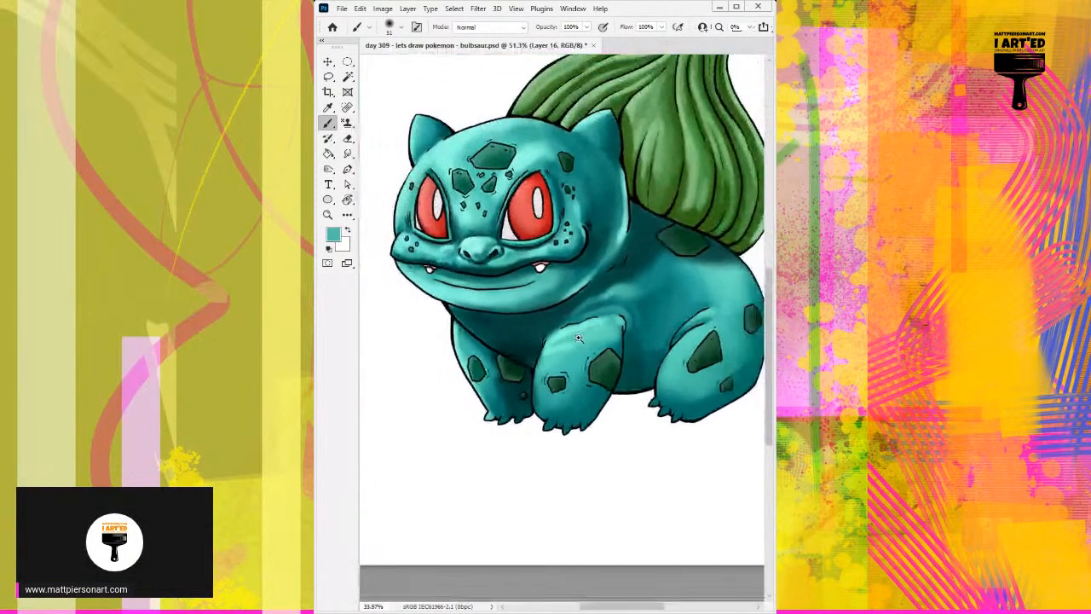
scroll(578, 338, down, 2)
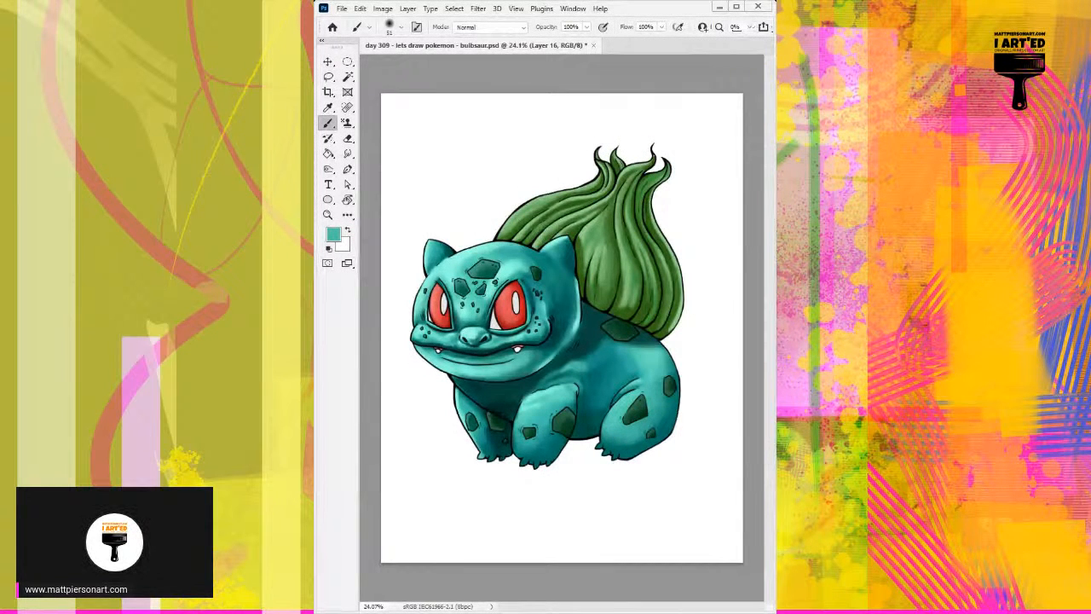
Switch to the backup layer and create a new layer for the background.
key(ctrl+e)
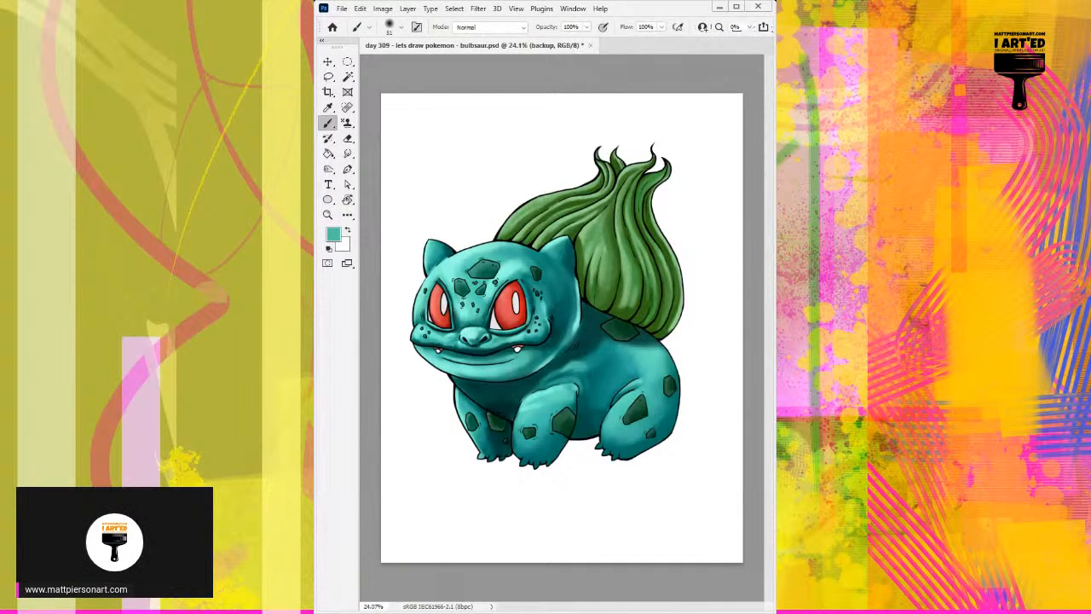
key(ctrl+e)
key(ctrl+j)
Fill the background with pink using the Paint Bucket, and refill it with a paler pink.
key(g)
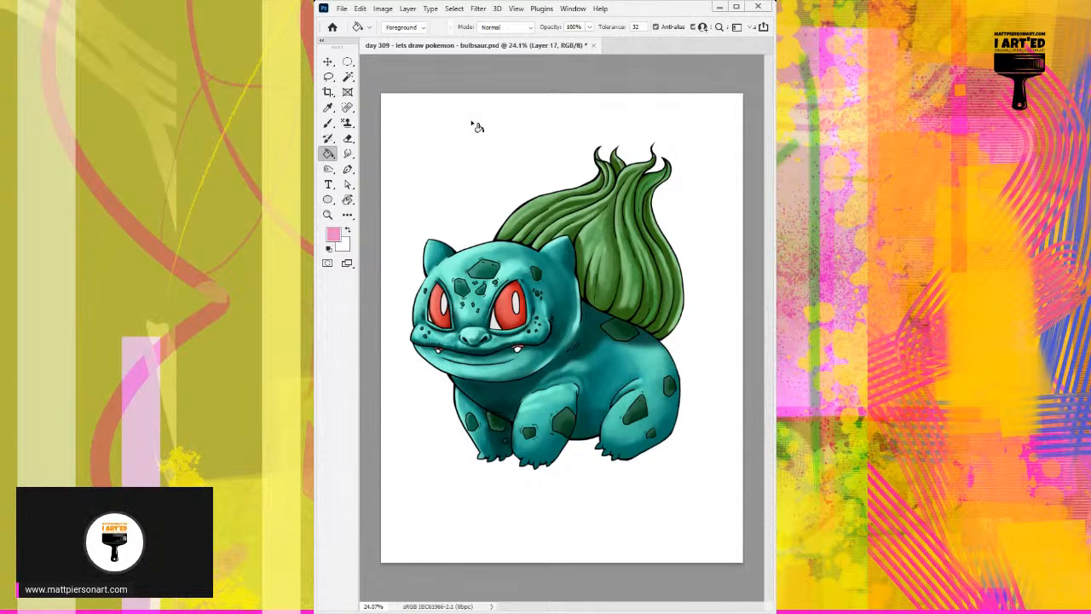
click(546, 130)
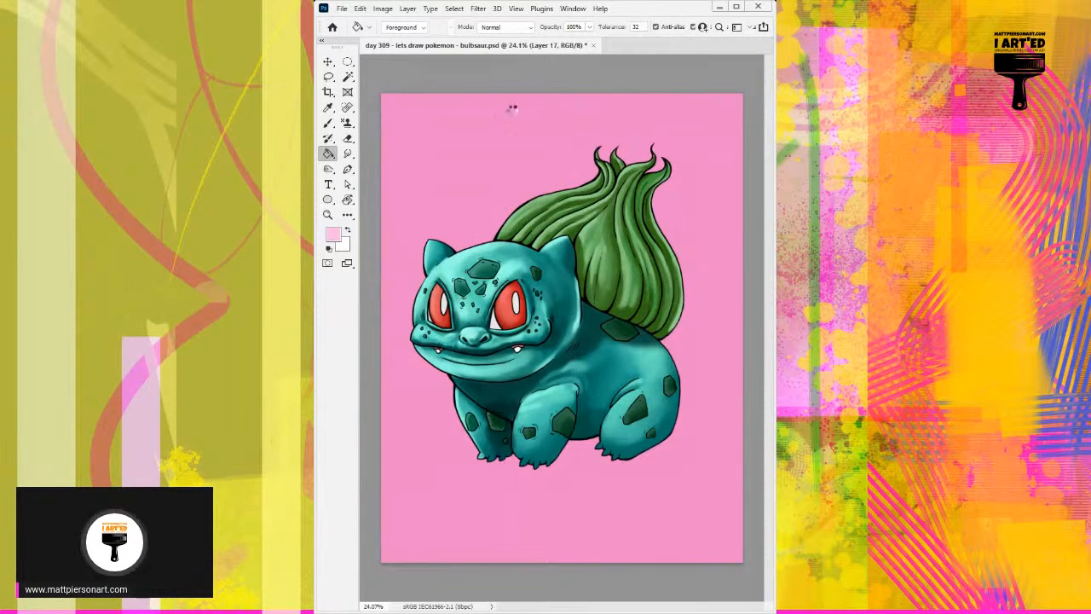
click(546, 132)
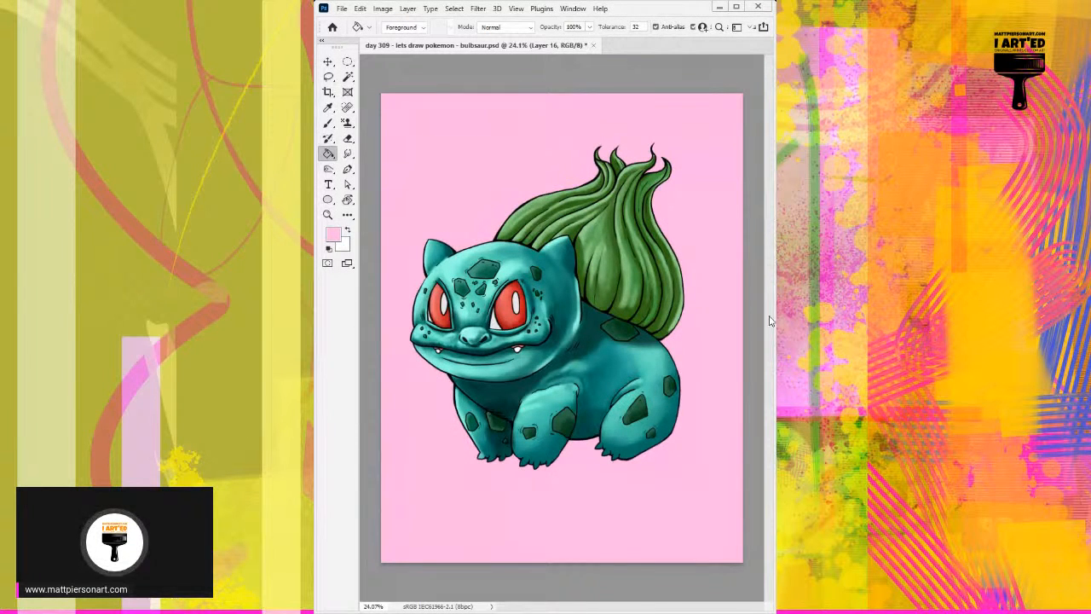
Darken the shadow behind the head, under the bulb, with a small soft brush in sampled dark teal.
key(b)
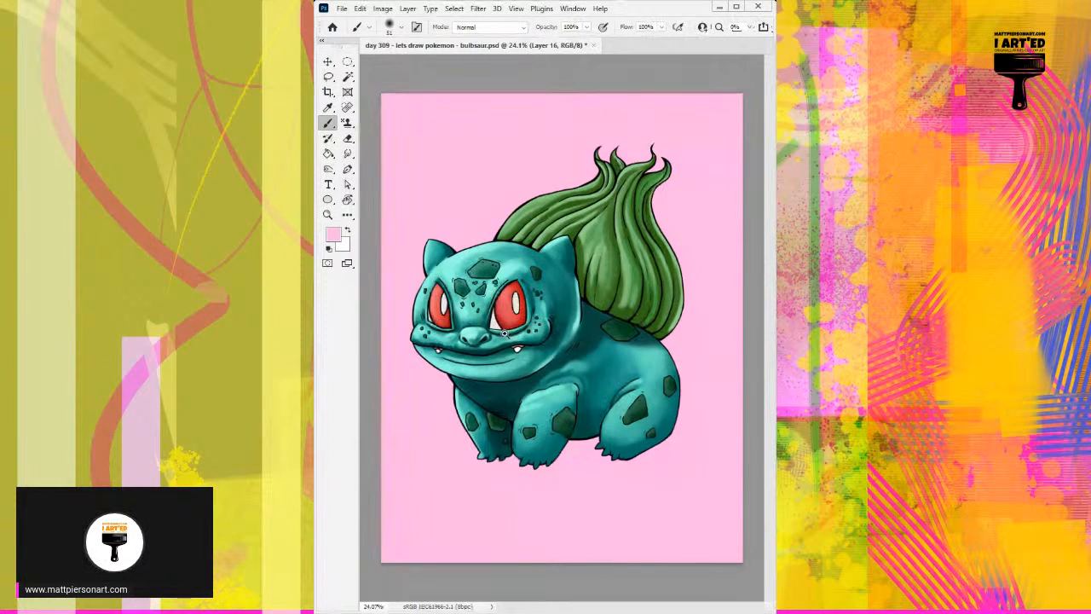
scroll(517, 326, up, 6)
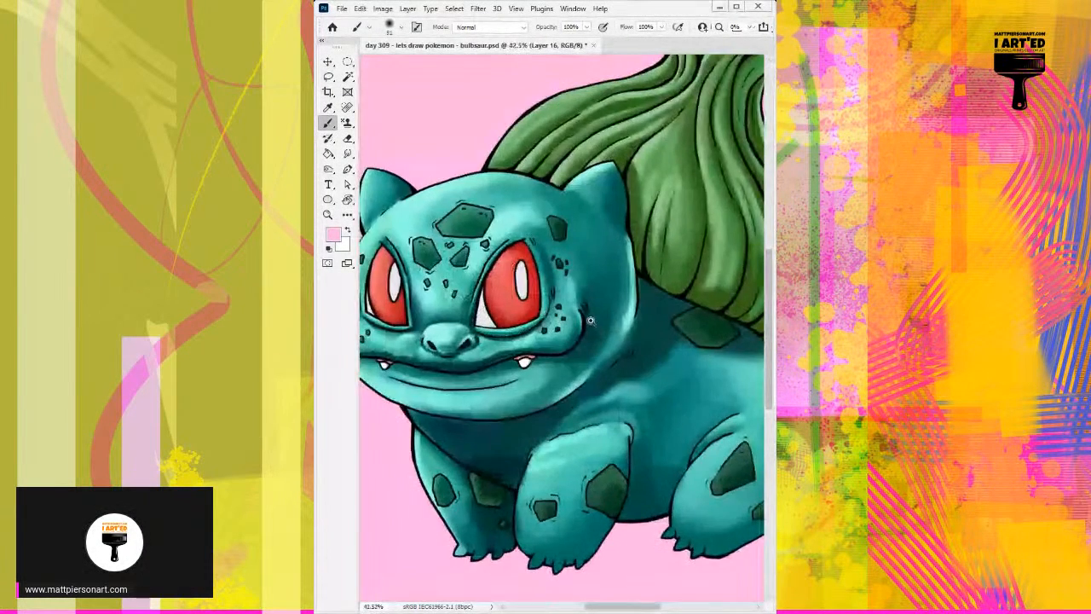
alt+click(658, 307)
drag(648, 297, 638, 330)
alt+click(662, 305)
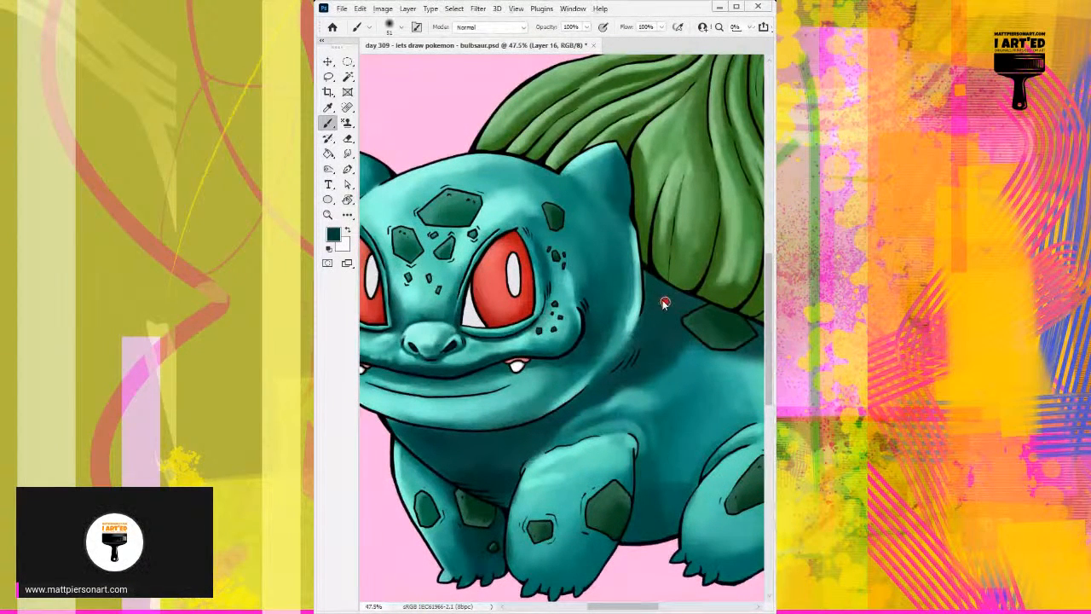
key([)
key([)
key([)
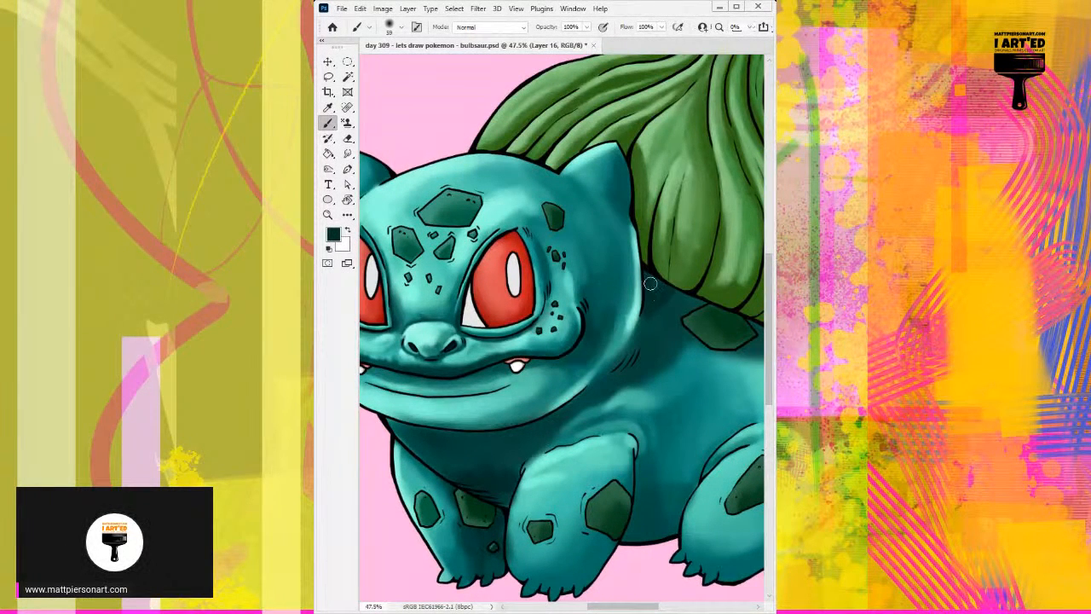
mouse_move(650, 284)
mouse_down()
mouse_move(645, 319)
mouse_move(654, 290)
mouse_move(650, 311)
mouse_move(665, 287)
mouse_move(647, 316)
mouse_move(670, 296)
mouse_move(666, 305)
mouse_move(649, 280)
mouse_move(667, 293)
mouse_move(644, 323)
mouse_move(654, 277)
mouse_move(643, 322)
mouse_move(664, 300)
mouse_move(651, 298)
mouse_move(647, 274)
mouse_move(644, 321)
mouse_move(678, 297)
mouse_move(653, 325)
mouse_move(676, 285)
mouse_up()
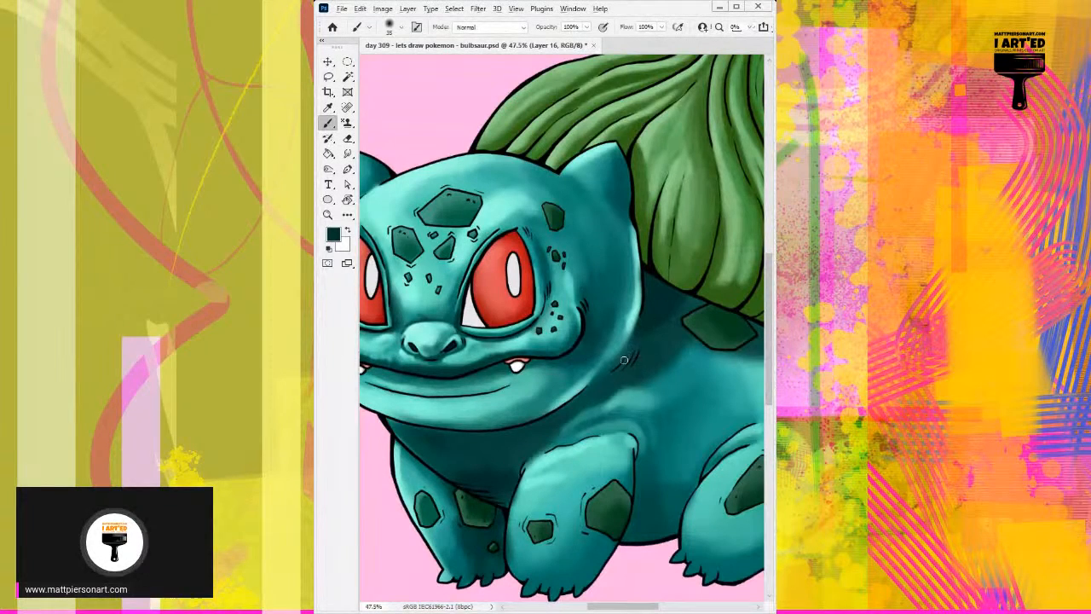
Refine the shading between the jaw and the central front leg's shoulder with a small brush in sampled mid teals.
drag(582, 410, 594, 403)
scroll(596, 401, down, 1)
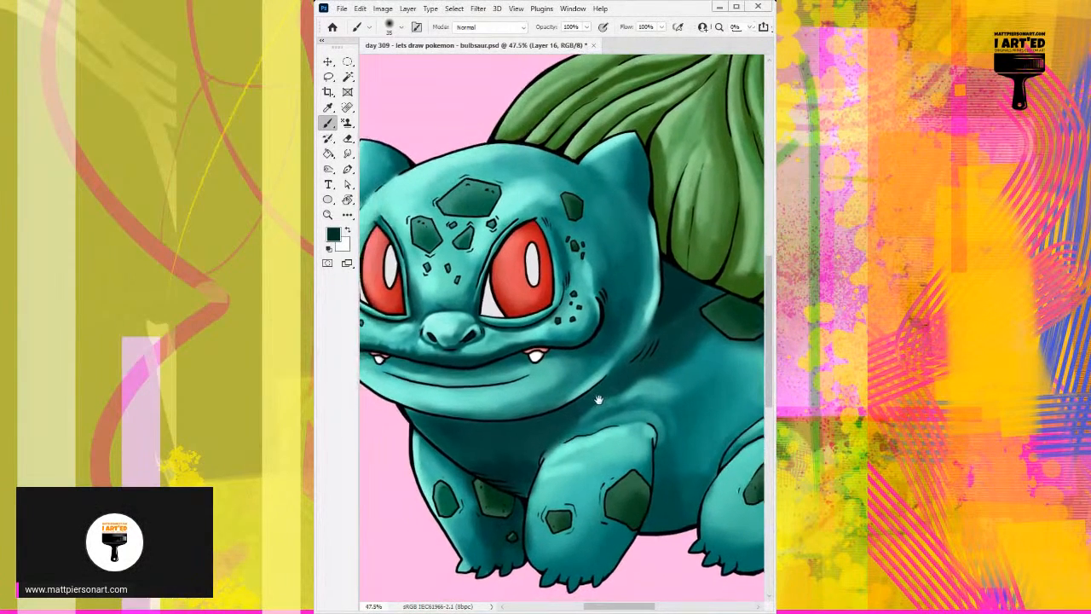
scroll(604, 395, up, 3)
alt+click(618, 406)
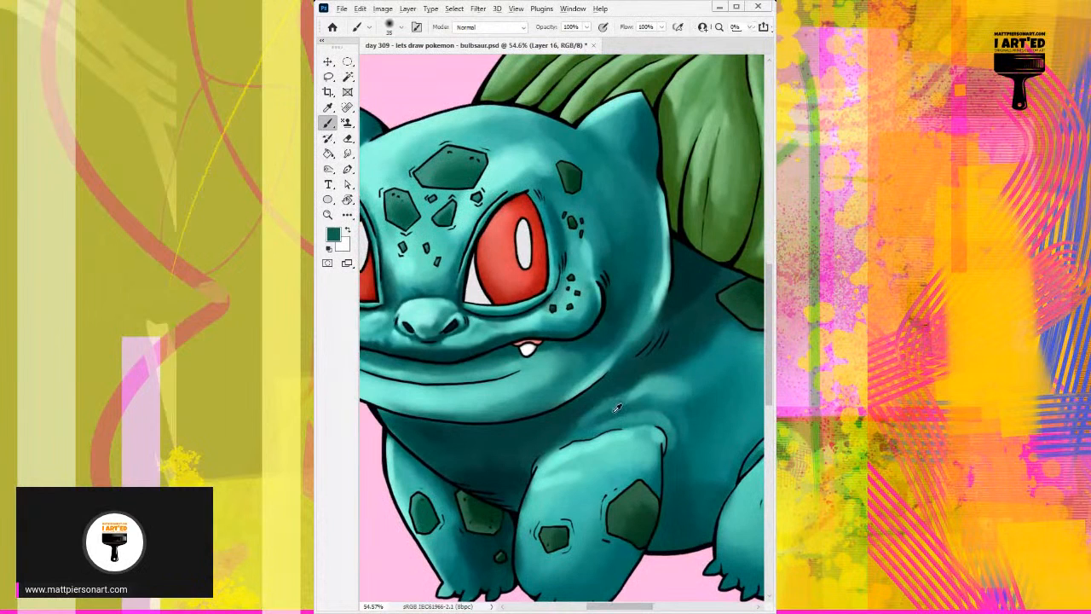
key(bracketleft)
key(bracketleft)
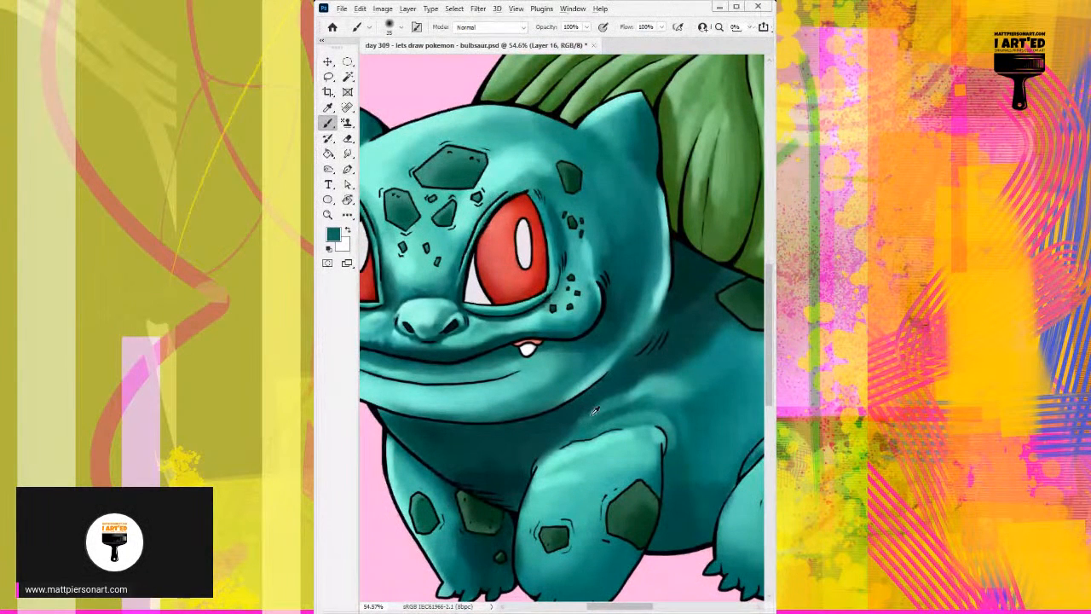
alt+click(595, 409)
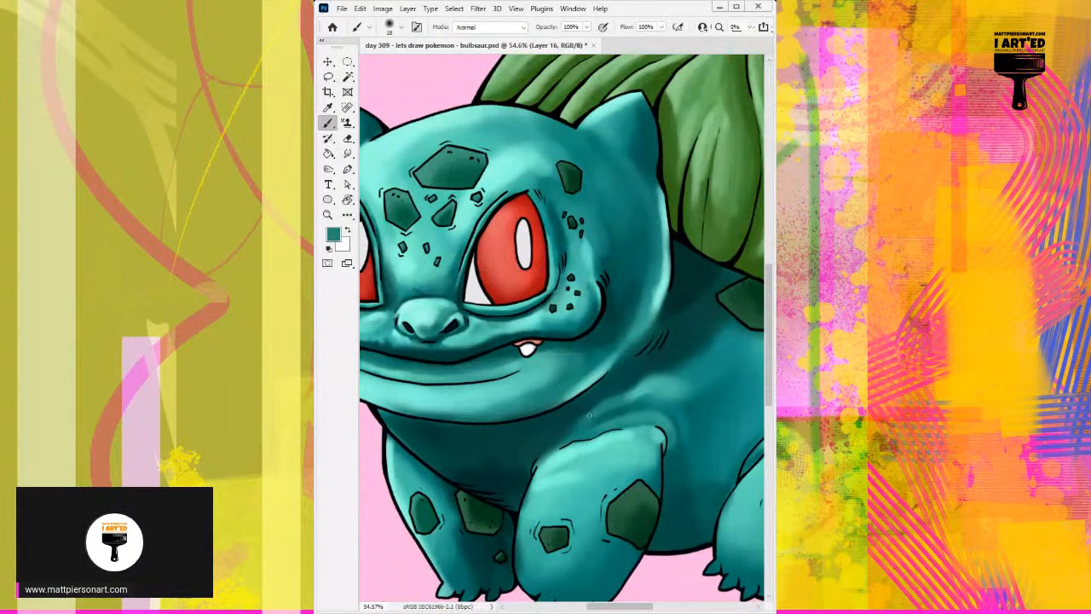
drag(579, 421, 546, 442)
alt+click(559, 435)
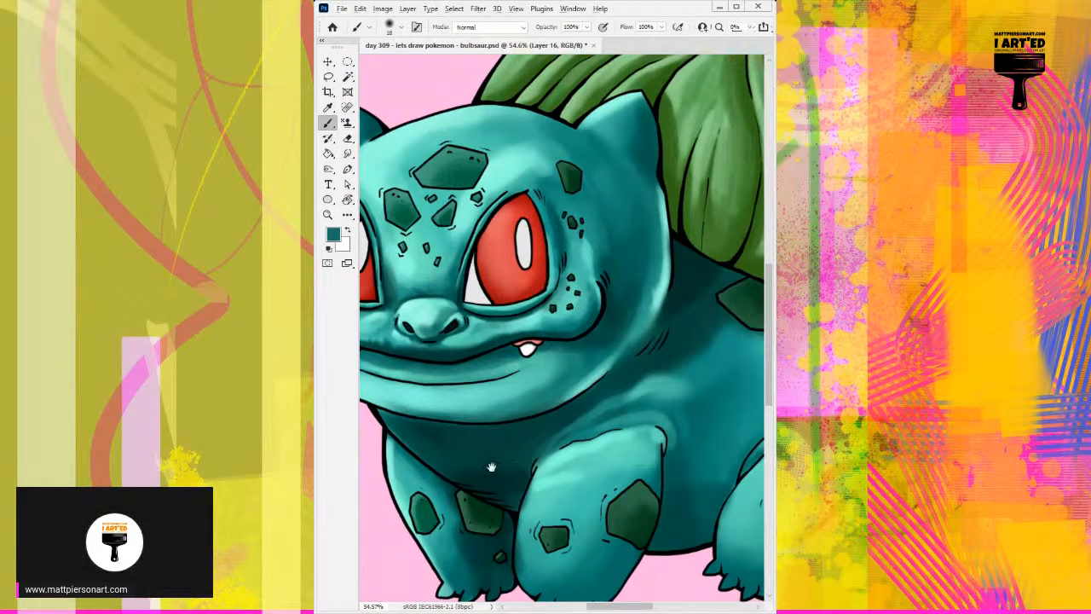
Shade the chest crease beside the top of the central front leg in sampled teals.
mouse_move(490, 467)
mouse_down()
mouse_move(520, 433)
mouse_move(543, 434)
mouse_up()
alt+click(591, 392)
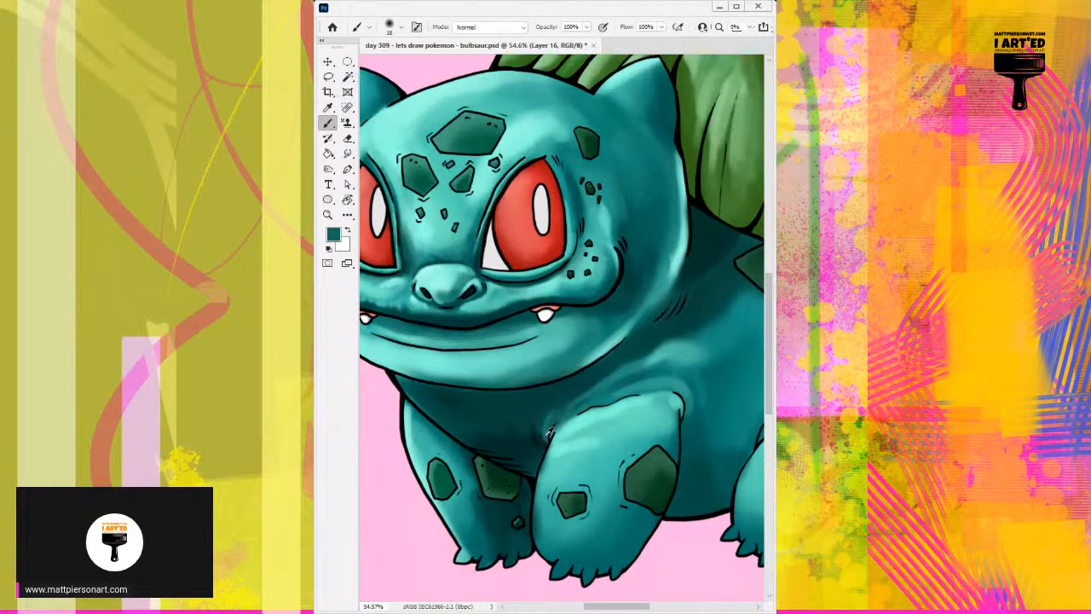
alt+click(544, 438)
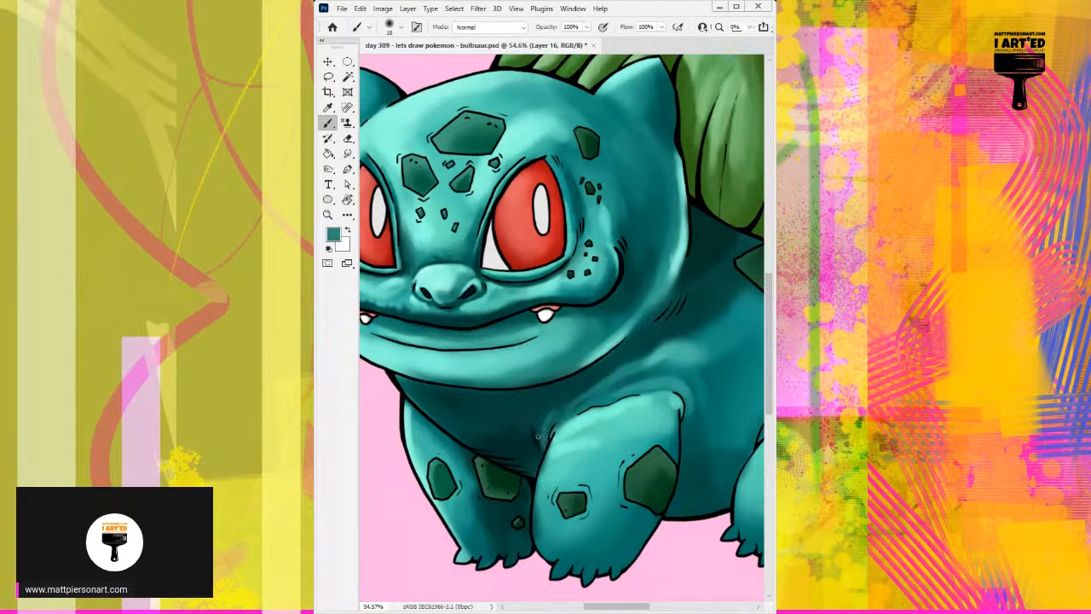
alt+click(538, 422)
mouse_move(580, 448)
mouse_down()
mouse_move(563, 393)
mouse_move(584, 396)
mouse_move(617, 374)
mouse_up()
Brighten and smooth the upper central front leg with an enlarged soft brush in sampled light teal.
alt+click(572, 388)
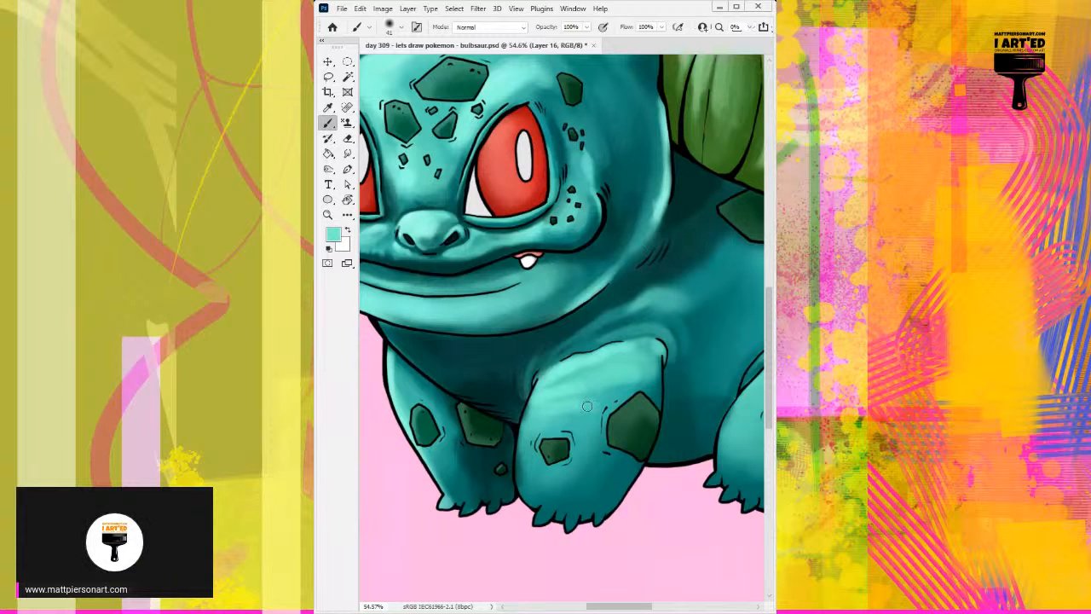
key(bracketright)
key(bracketright)
key(bracketright)
key(bracketright)
key(bracketright)
key(bracketright)
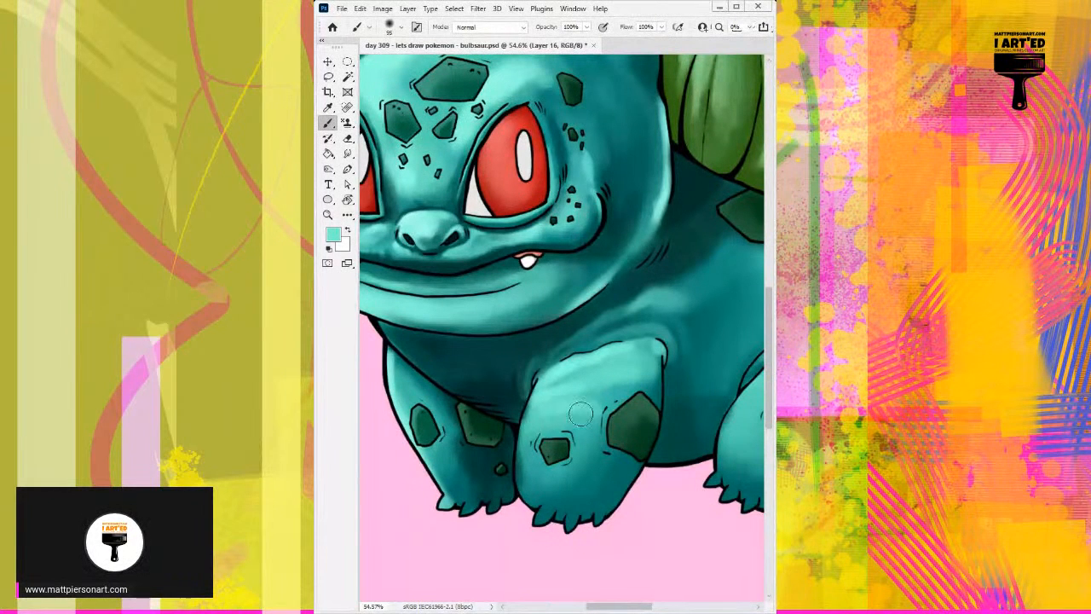
Darken the lower chest between the two front legs with a soft brush in sampled dark teal.
alt+click(511, 409)
alt+click(509, 408)
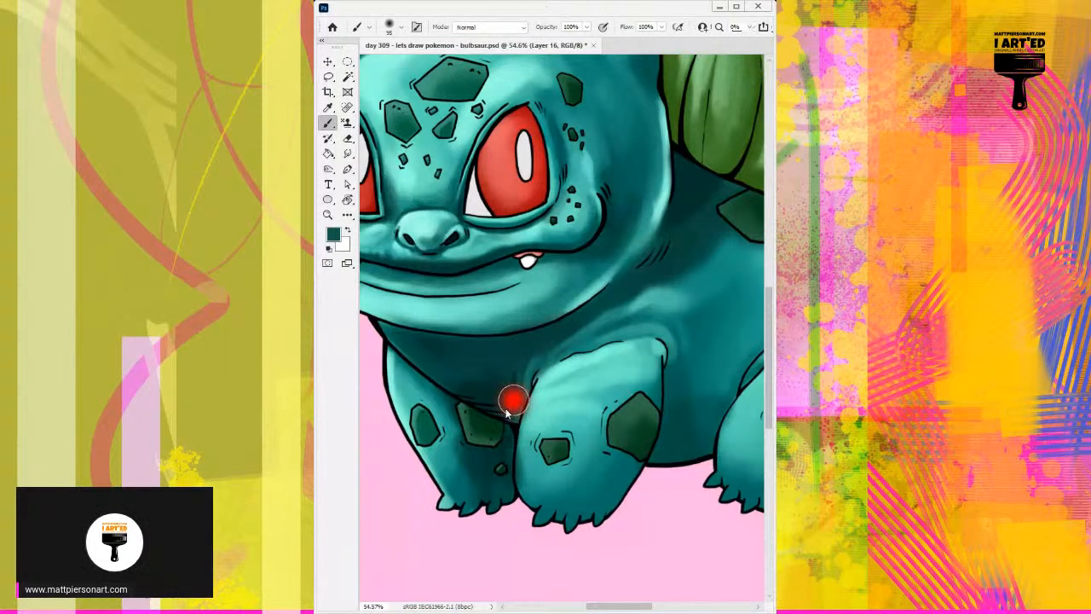
alt+click(504, 415)
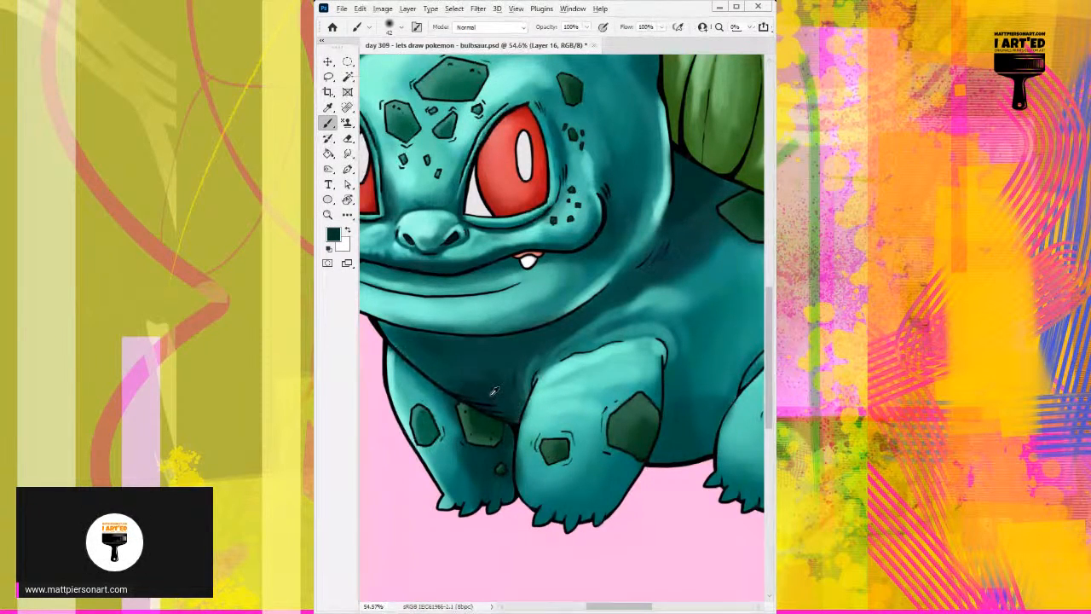
alt+click(520, 415)
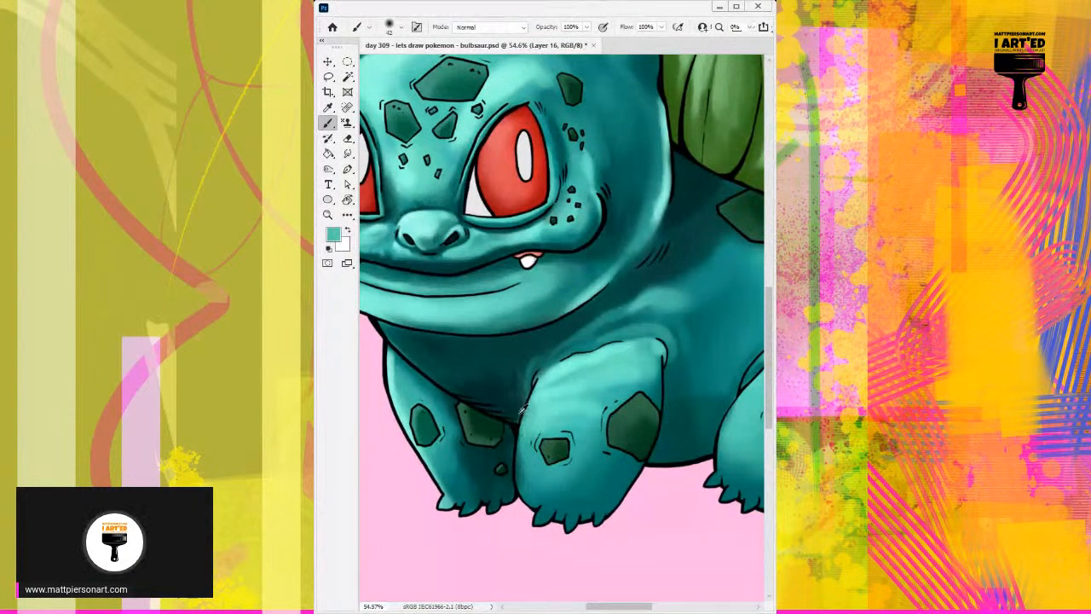
alt+click(521, 410)
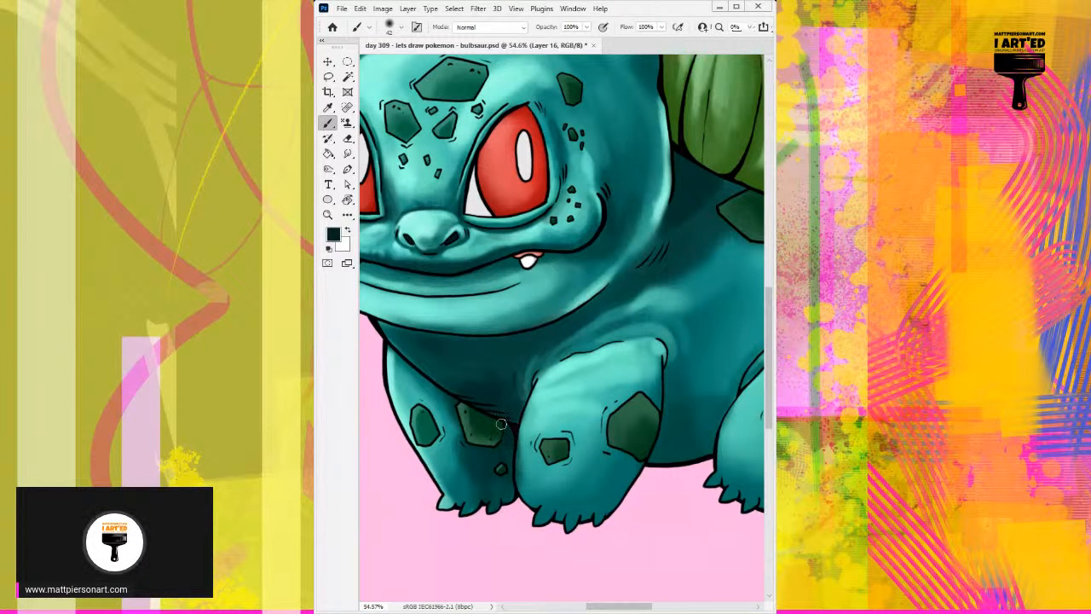
Paint light teal highlights along the central front leg's inner edge and around the spots on both front legs.
alt+click(529, 437)
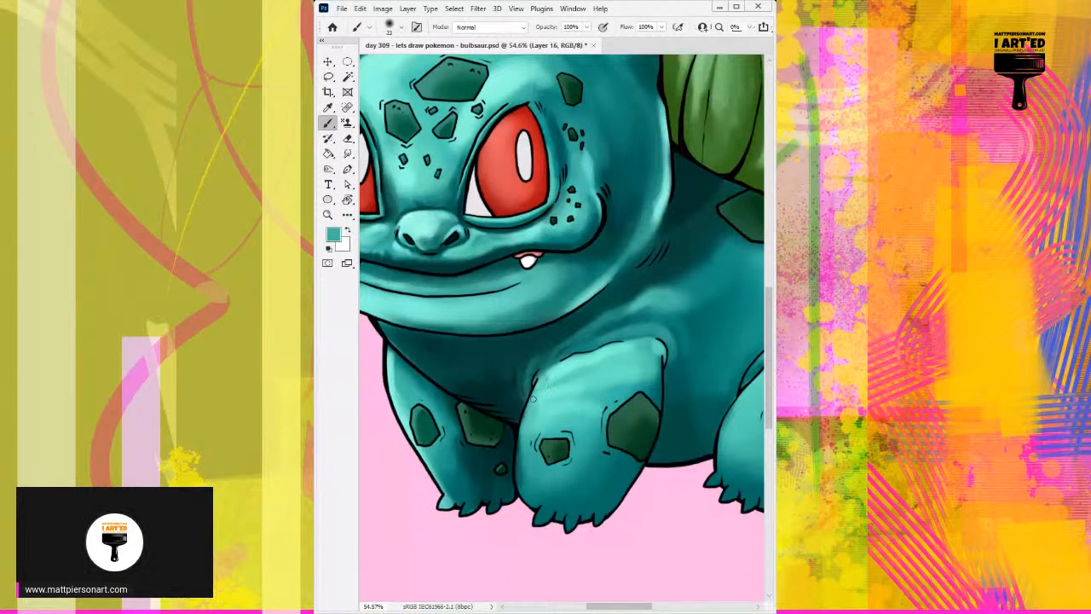
alt+click(557, 369)
mouse_move(554, 371)
mouse_down()
mouse_move(528, 410)
mouse_move(529, 400)
mouse_move(518, 474)
mouse_move(517, 447)
mouse_move(480, 483)
mouse_move(508, 407)
mouse_up()
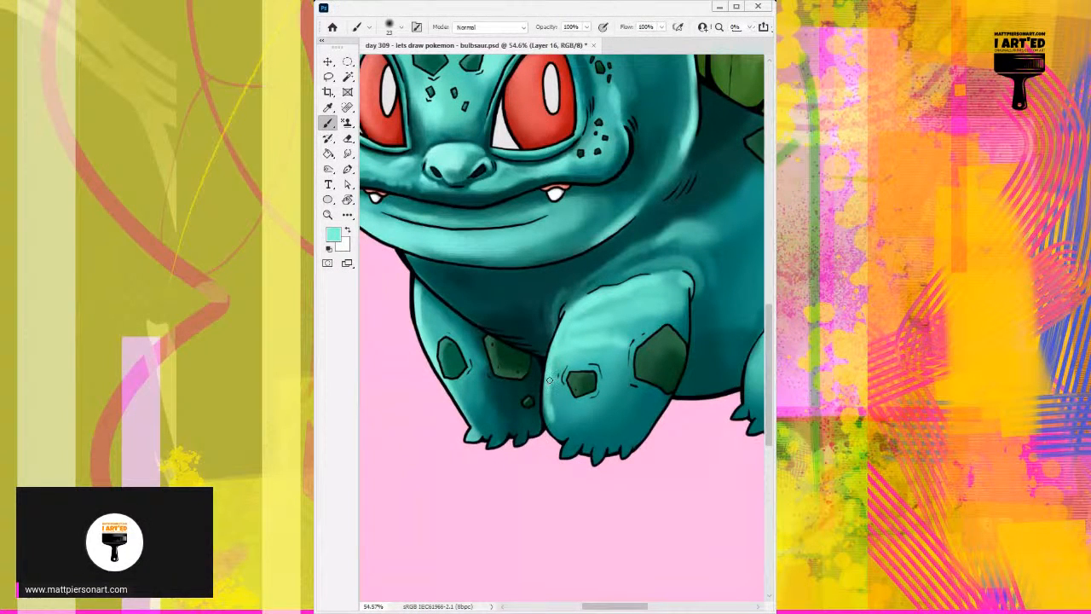
mouse_move(560, 380)
mouse_down()
mouse_move(590, 366)
mouse_move(597, 386)
mouse_move(567, 397)
mouse_move(562, 372)
mouse_up()
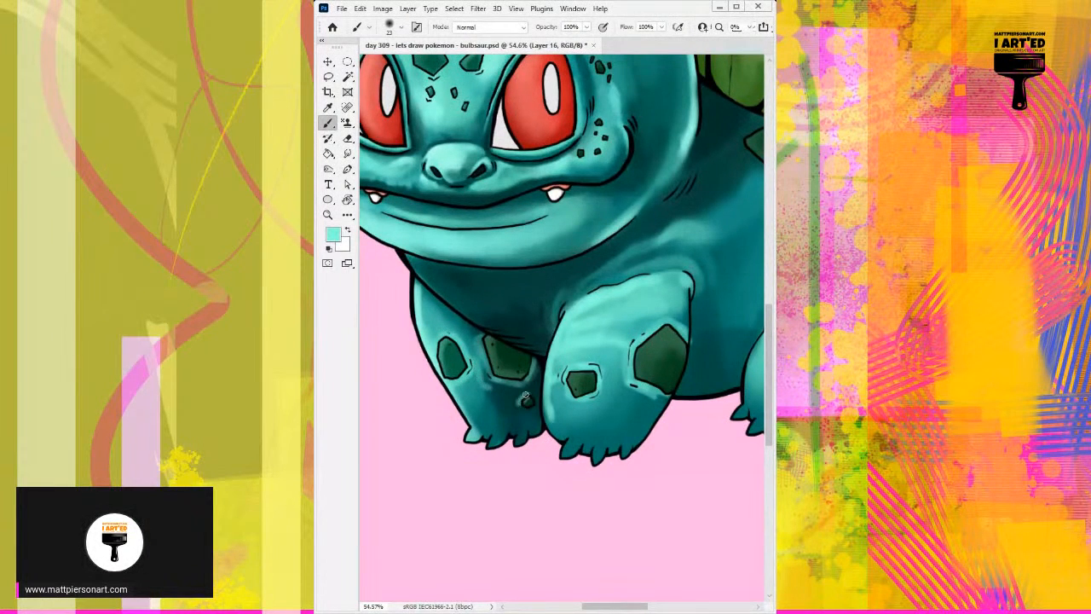
Brighten and blend the rear flank and hind leg around the spots with a larger brush in sampled teals.
drag(609, 382, 486, 365)
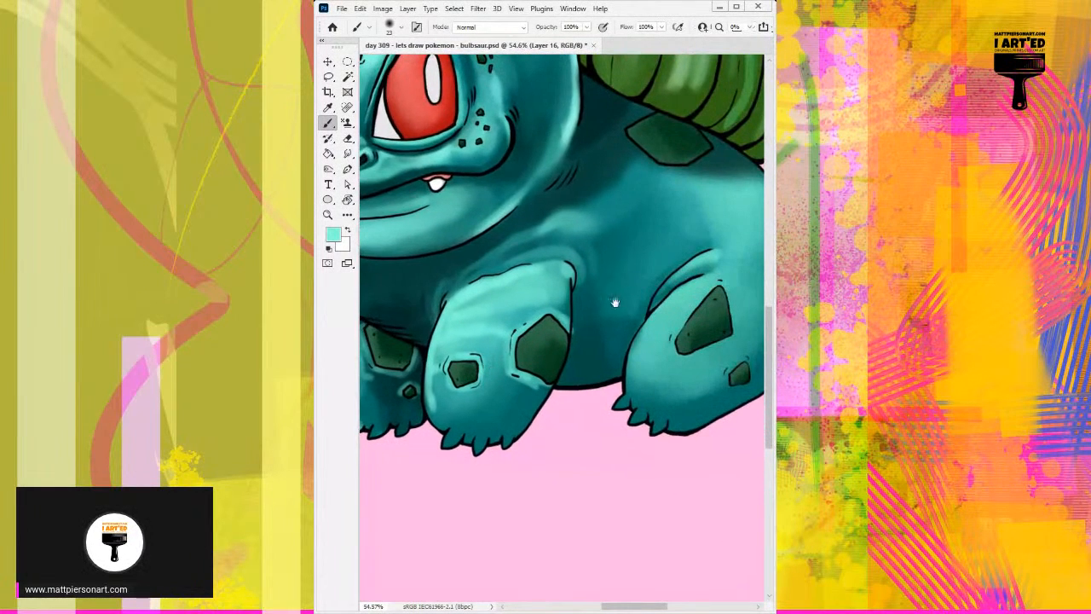
mouse_move(616, 302)
mouse_down()
mouse_move(560, 302)
mouse_move(659, 248)
mouse_move(648, 248)
mouse_up()
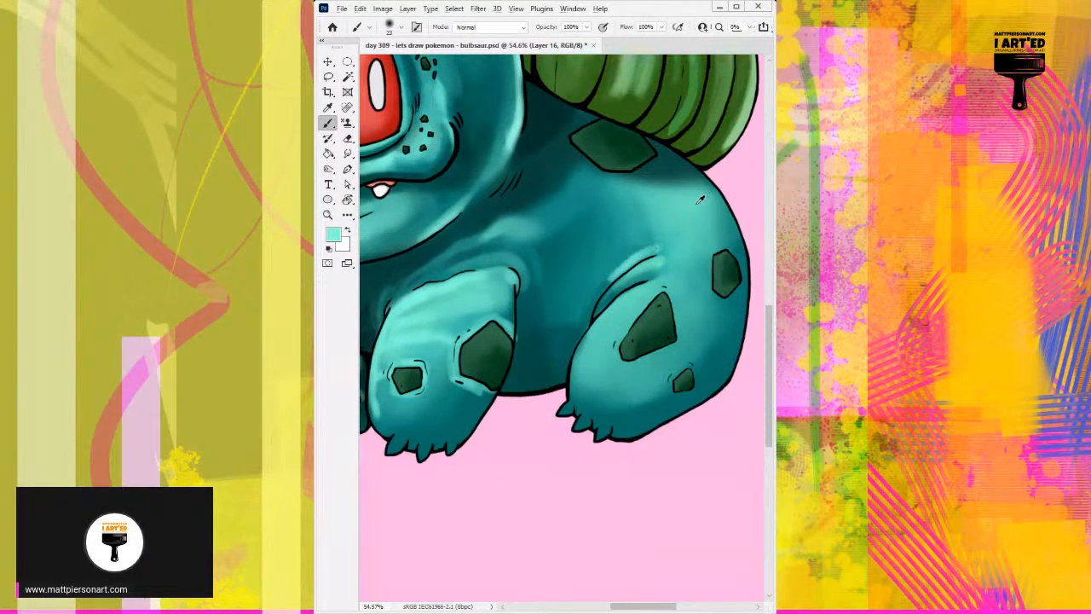
alt+click(669, 189)
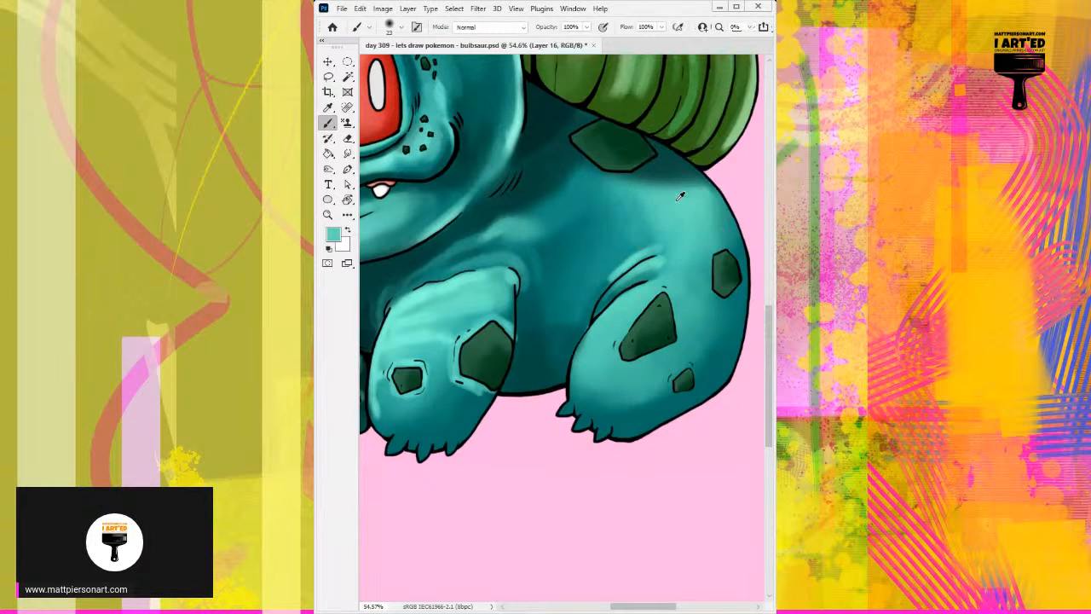
alt+click(635, 260)
mouse_move(663, 228)
mouse_down()
mouse_move(720, 203)
mouse_move(733, 247)
mouse_move(689, 247)
mouse_move(699, 321)
mouse_move(736, 267)
mouse_move(738, 276)
mouse_move(684, 330)
mouse_move(715, 331)
mouse_move(722, 310)
mouse_up()
alt+click(723, 328)
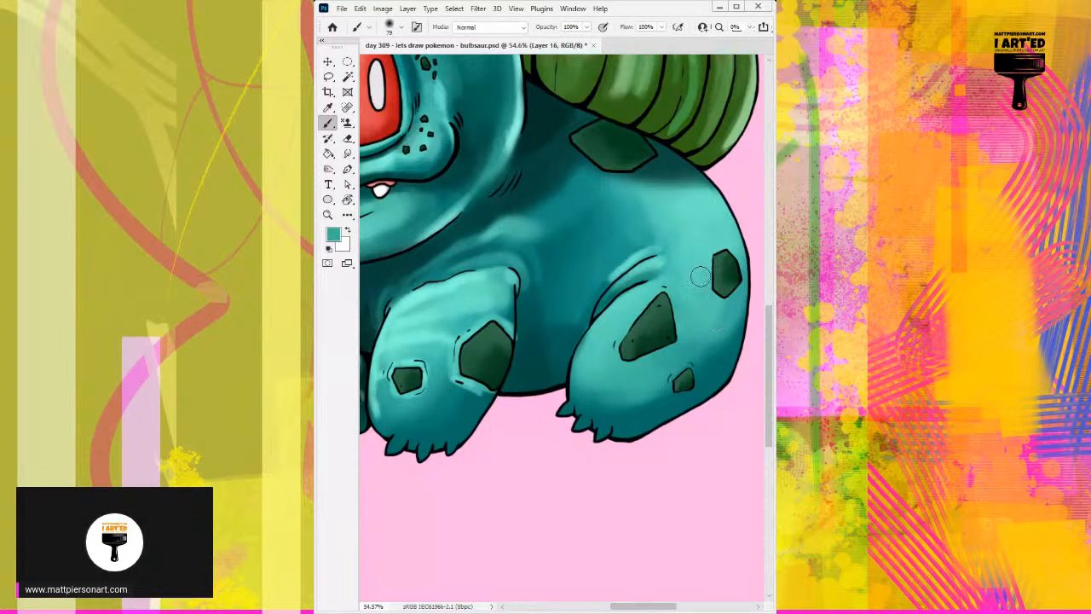
Blend the shading on the side of the head behind the cheek with a smaller soft brush in sampled teal.
scroll(710, 224, down, 6)
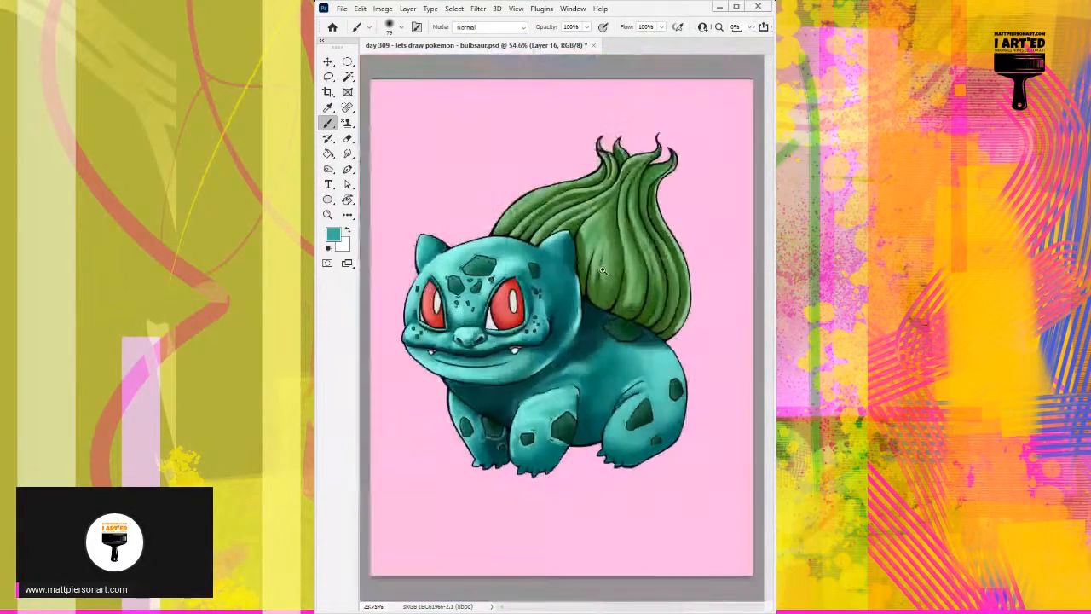
scroll(624, 320, up, 4)
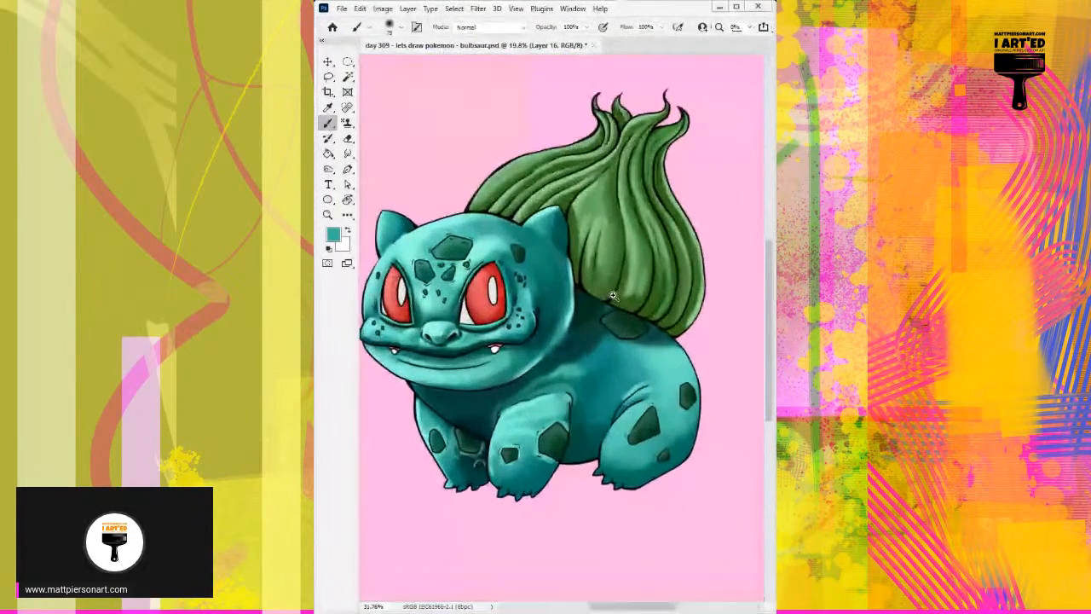
scroll(619, 284, up, 1)
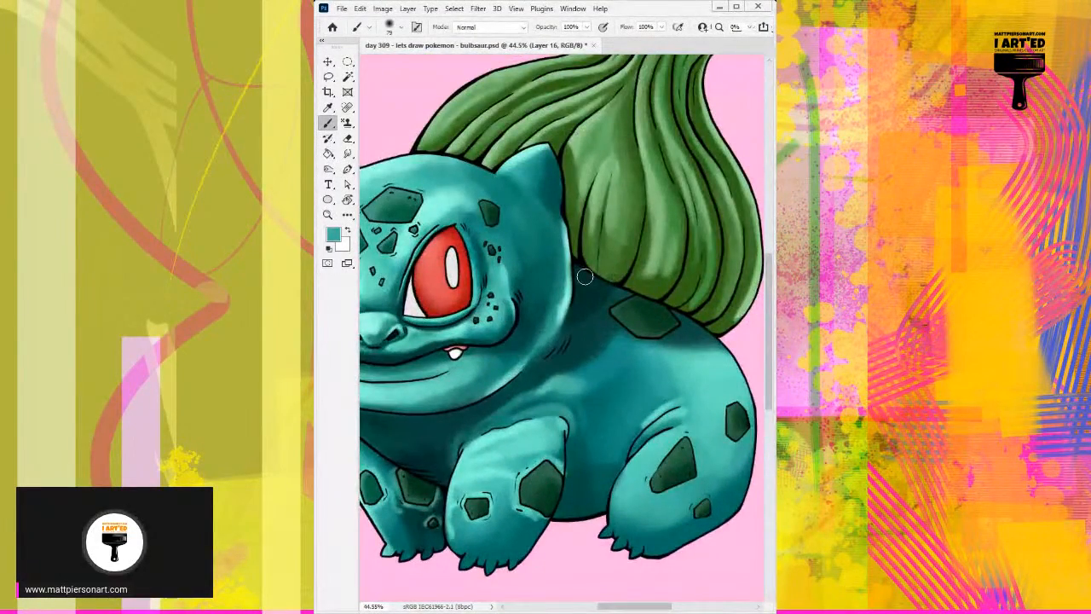
scroll(585, 276, down, 1)
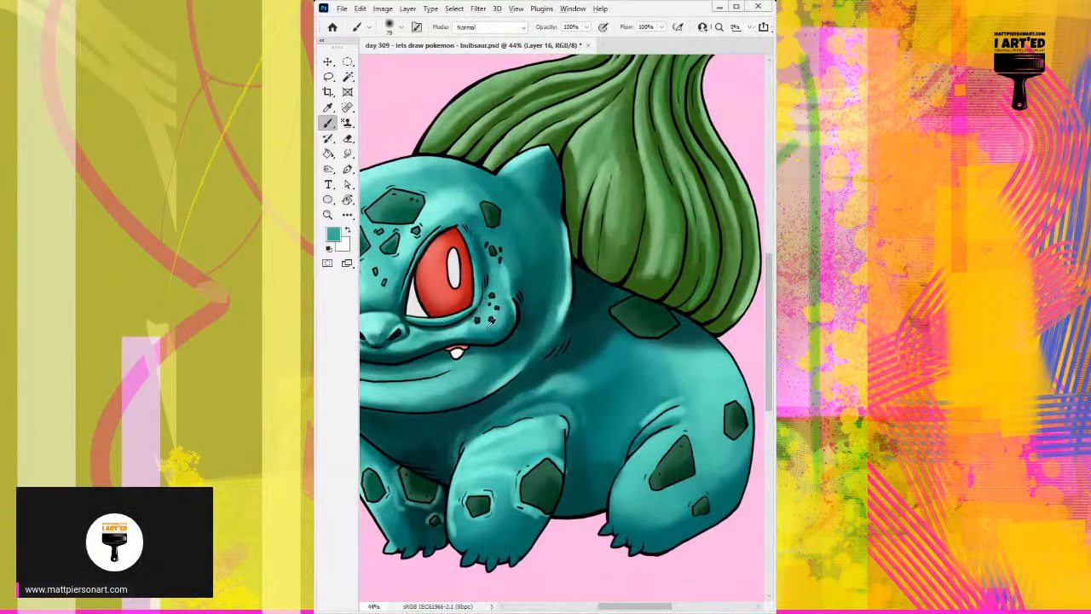
alt+click(556, 296)
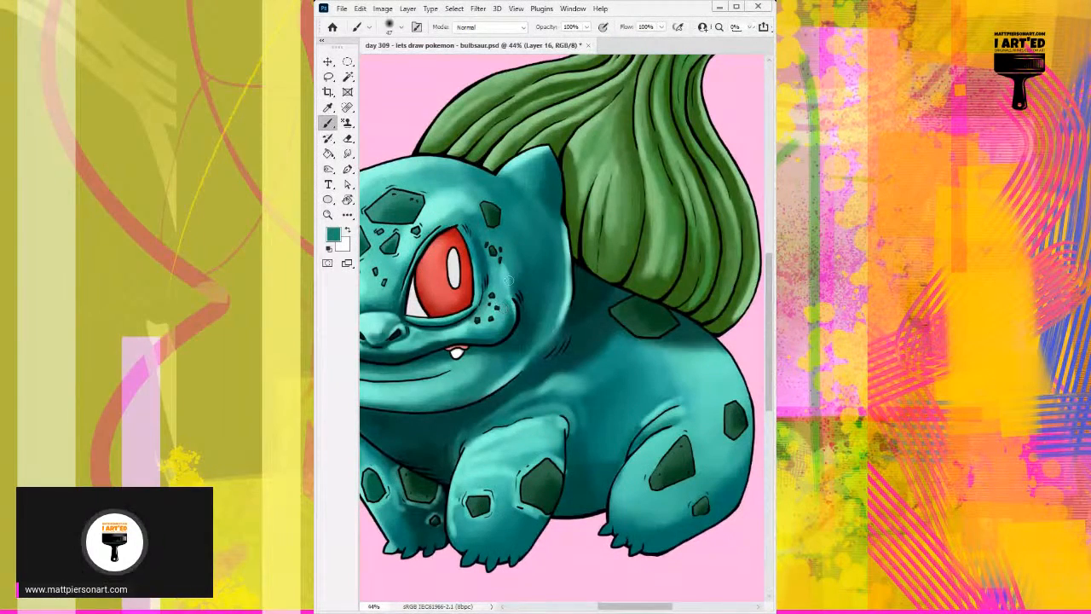
drag(551, 294, 536, 327)
drag(511, 392, 573, 344)
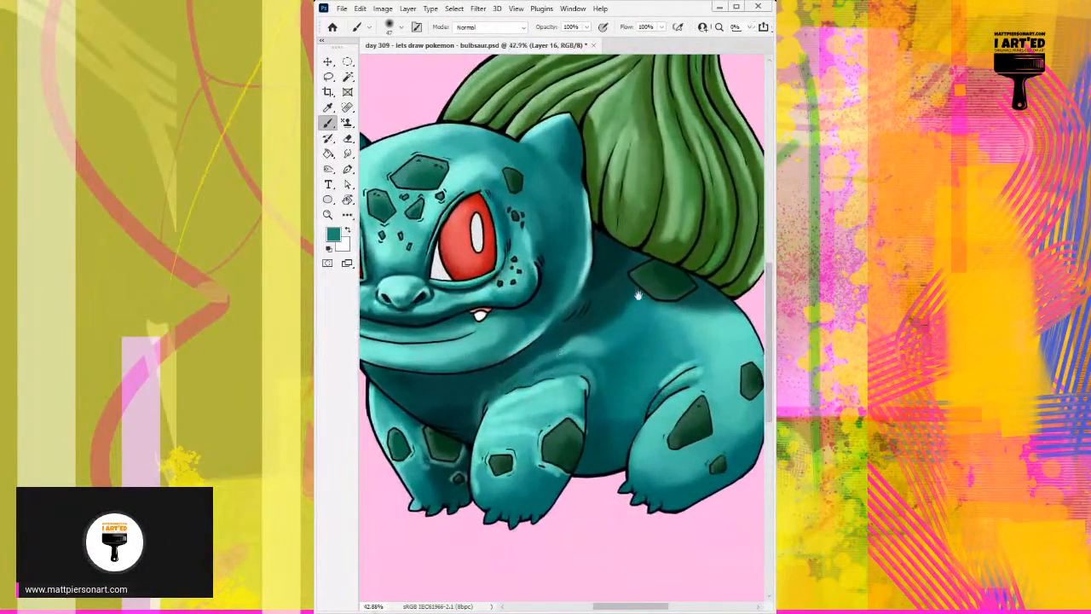
Paint soft light teal highlights on the body just above the central front leg with a size 12 brush.
mouse_move(639, 293)
mouse_down()
mouse_move(594, 333)
mouse_move(640, 287)
mouse_up()
drag(516, 329, 550, 306)
mouse_move(527, 319)
mouse_down()
mouse_move(579, 288)
mouse_move(617, 300)
mouse_move(617, 280)
mouse_up()
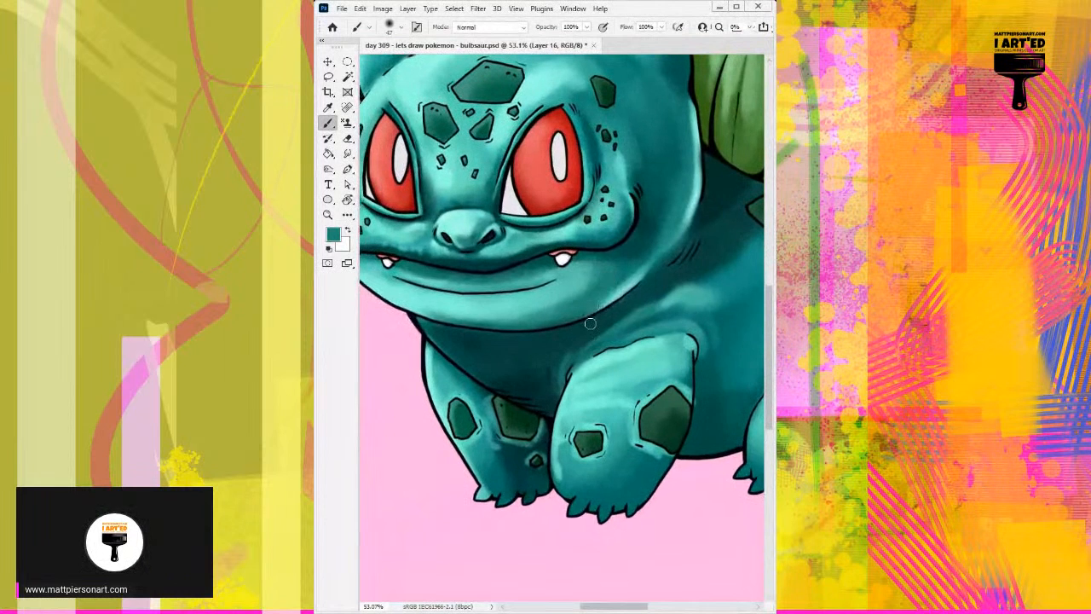
alt+click(428, 362)
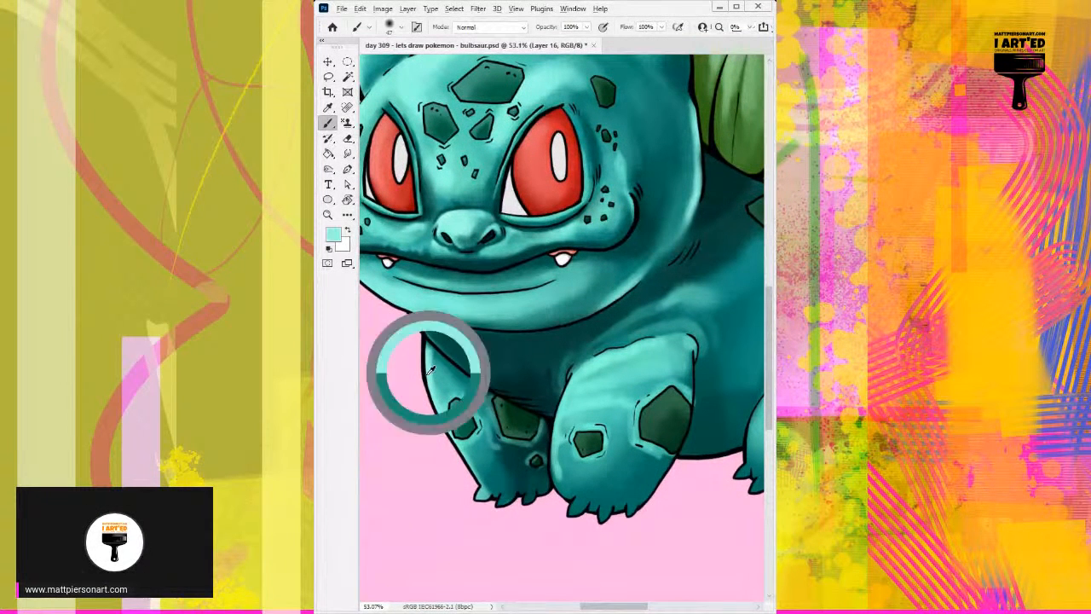
drag(589, 329, 513, 365)
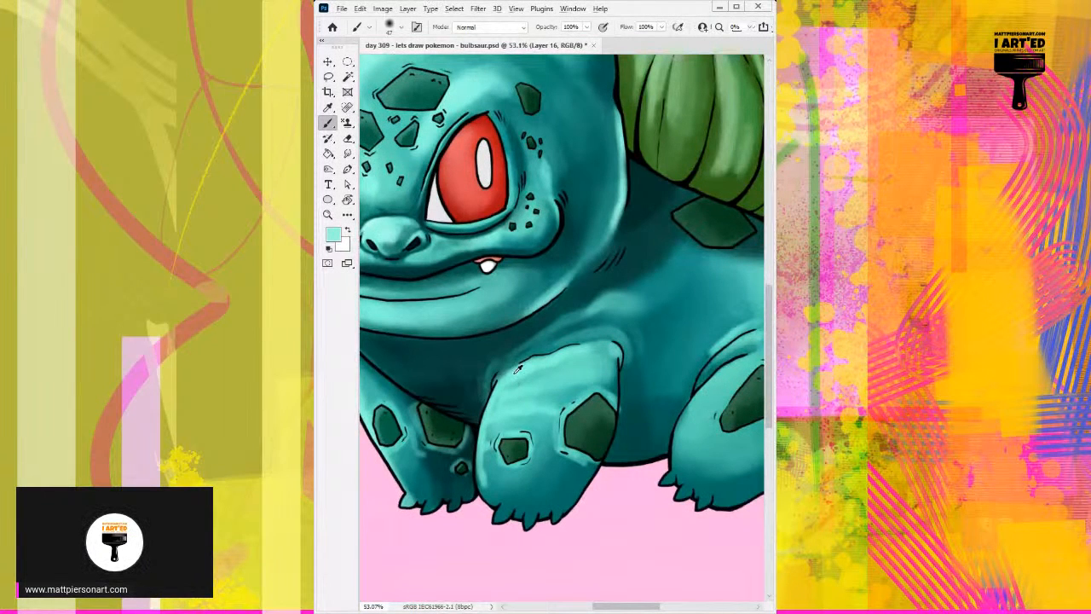
alt+right_click(519, 369)
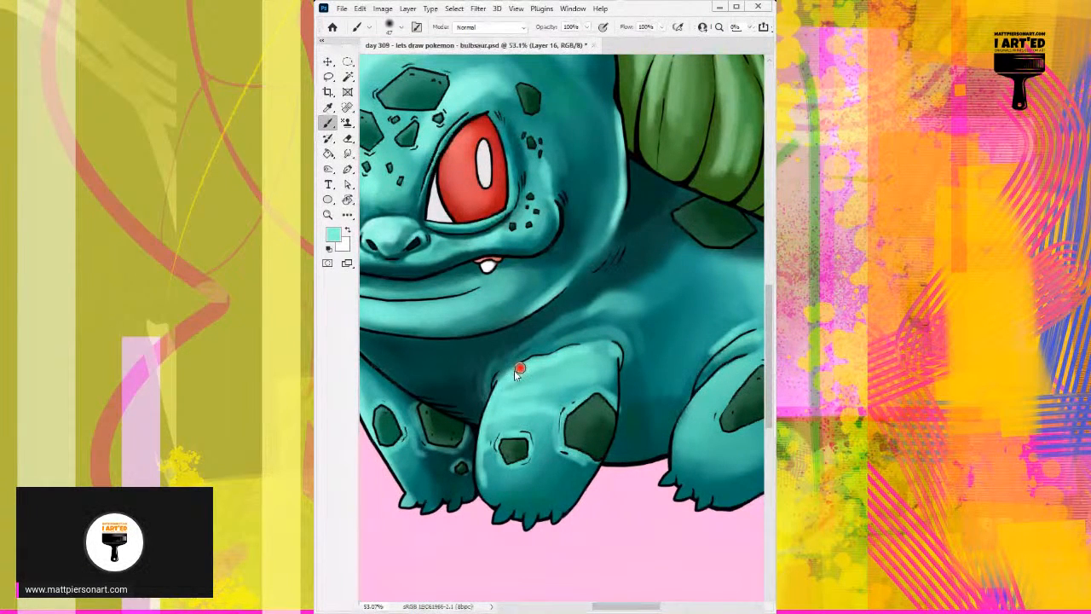
alt+click(578, 327)
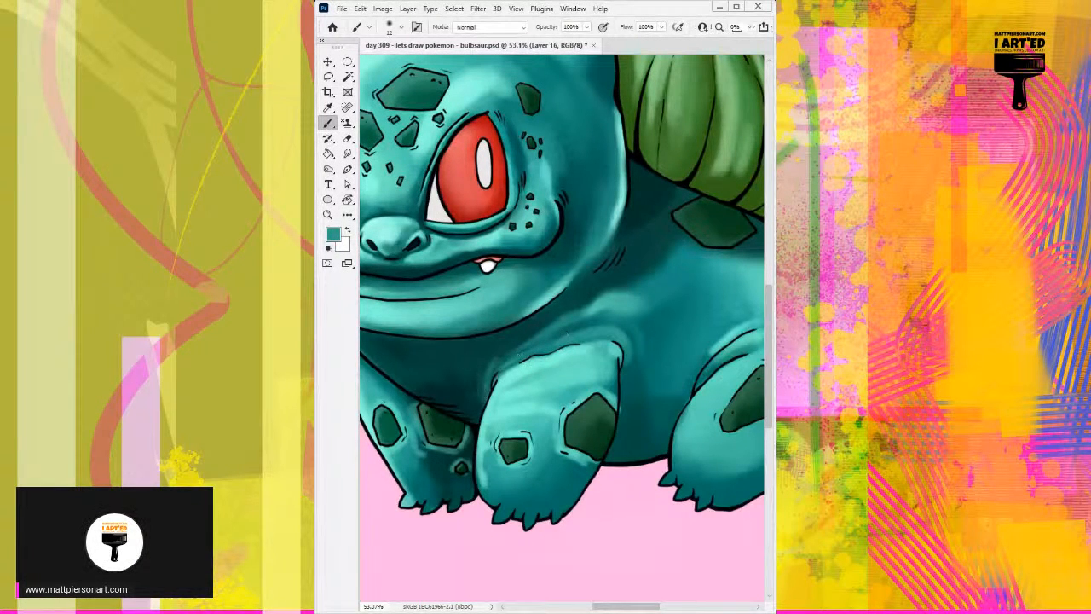
alt+click(588, 337)
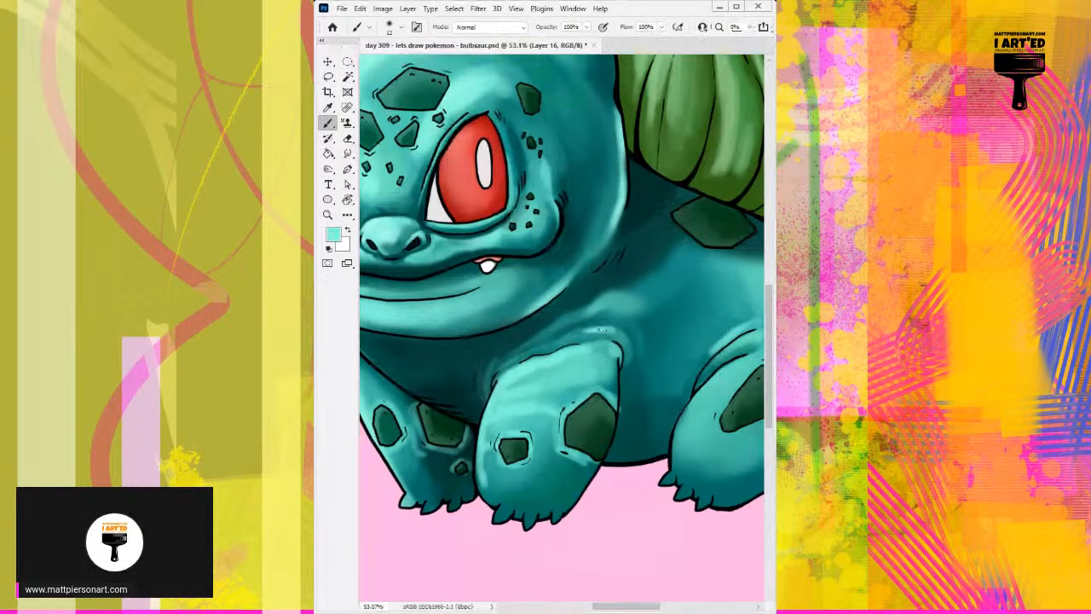
Brighten and blend the shoulder fold above the central front leg with a larger soft brush in sampled light and mid teals.
drag(598, 305, 620, 303)
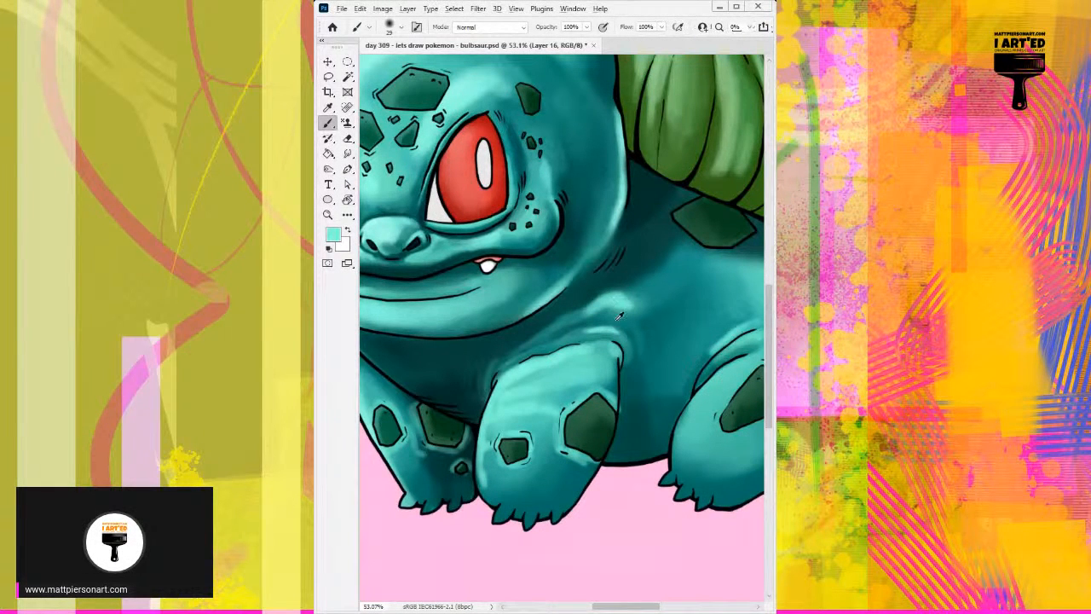
alt+click(627, 304)
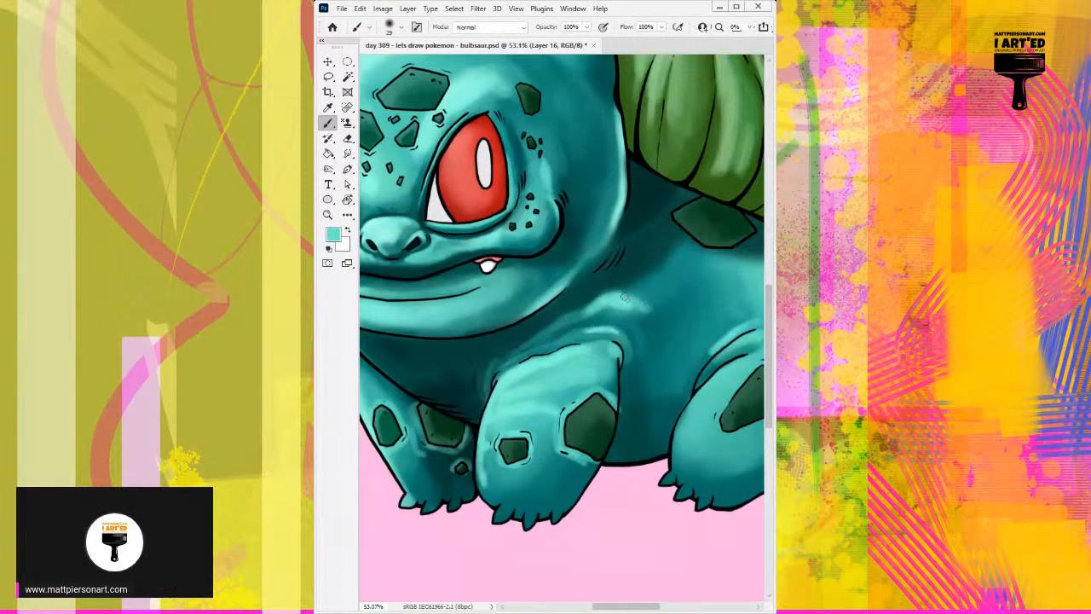
mouse_move(625, 297)
mouse_down()
mouse_move(664, 299)
mouse_move(592, 312)
mouse_move(613, 310)
mouse_move(604, 305)
mouse_up()
alt+click(600, 309)
alt+click(621, 314)
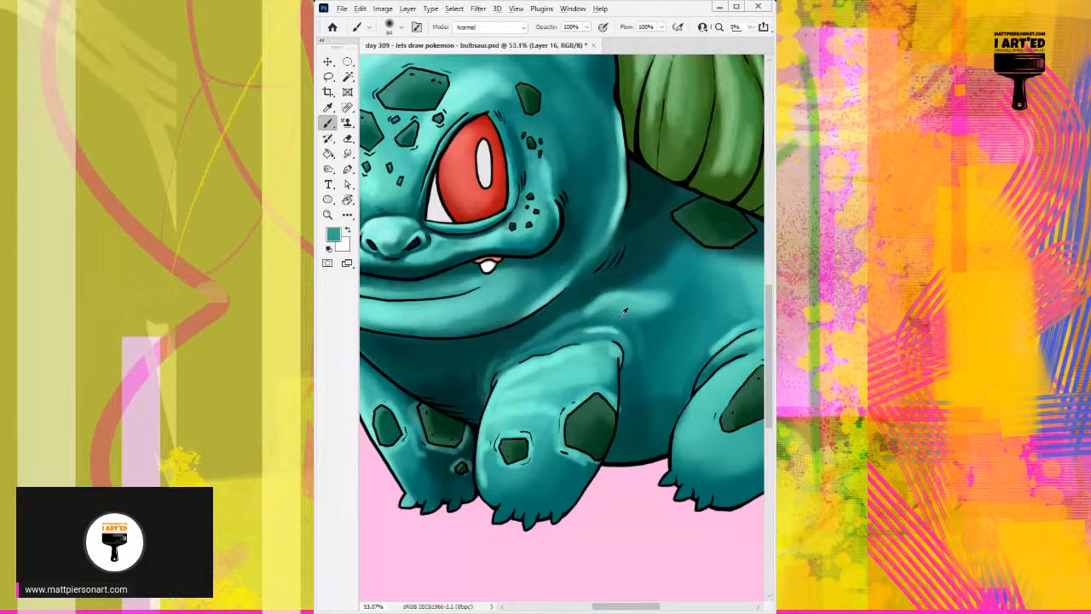
Darken the belly along the central front leg's rear edge with a size 32 soft brush in near-black teal.
alt+click(648, 368)
alt+click(629, 403)
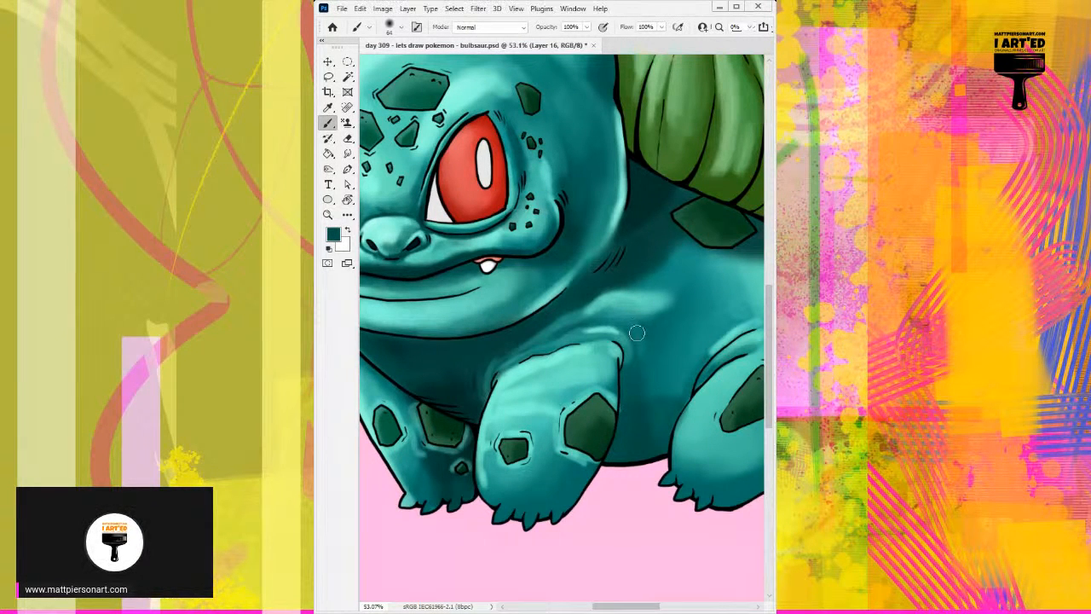
alt+click(648, 197)
alt+right_click(626, 428)
drag(623, 388, 599, 470)
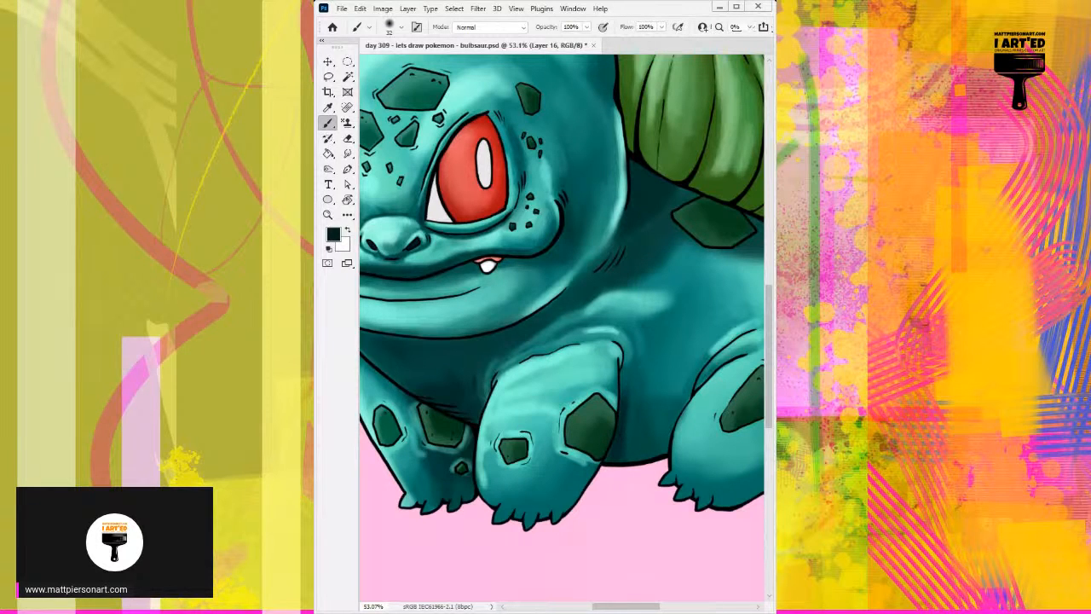
alt+click(597, 436)
drag(624, 417, 610, 464)
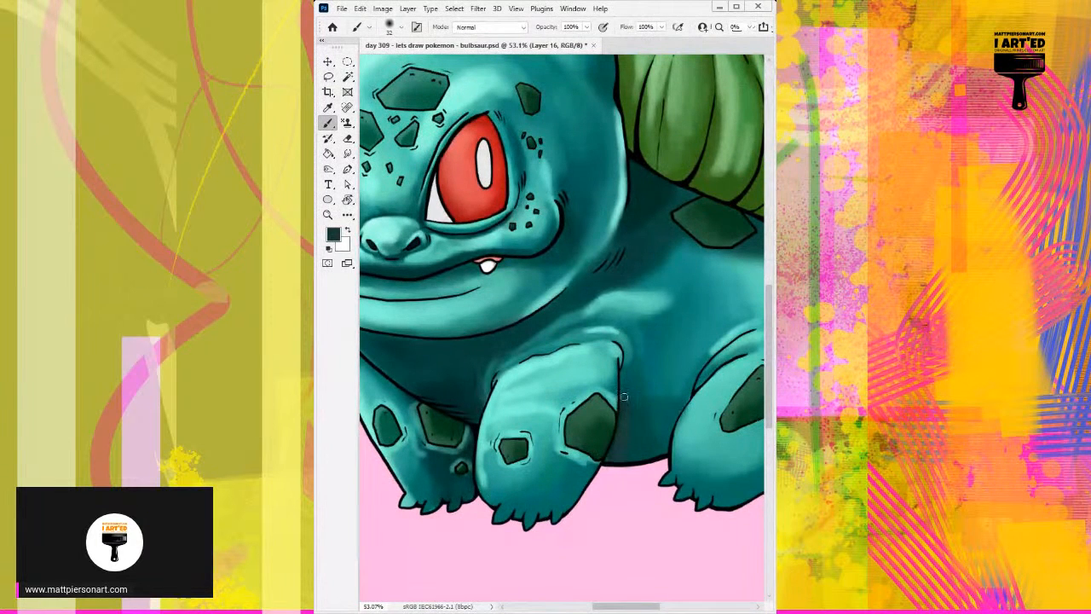
Extend the dark shadow across the belly between the front and hind legs with larger brushes and blend its upper edge in teal.
mouse_move(630, 440)
mouse_down()
mouse_move(629, 409)
mouse_move(637, 466)
mouse_move(636, 420)
mouse_move(656, 445)
mouse_move(622, 458)
mouse_move(667, 452)
mouse_move(627, 450)
mouse_move(626, 404)
mouse_move(666, 436)
mouse_move(643, 431)
mouse_move(656, 456)
mouse_up()
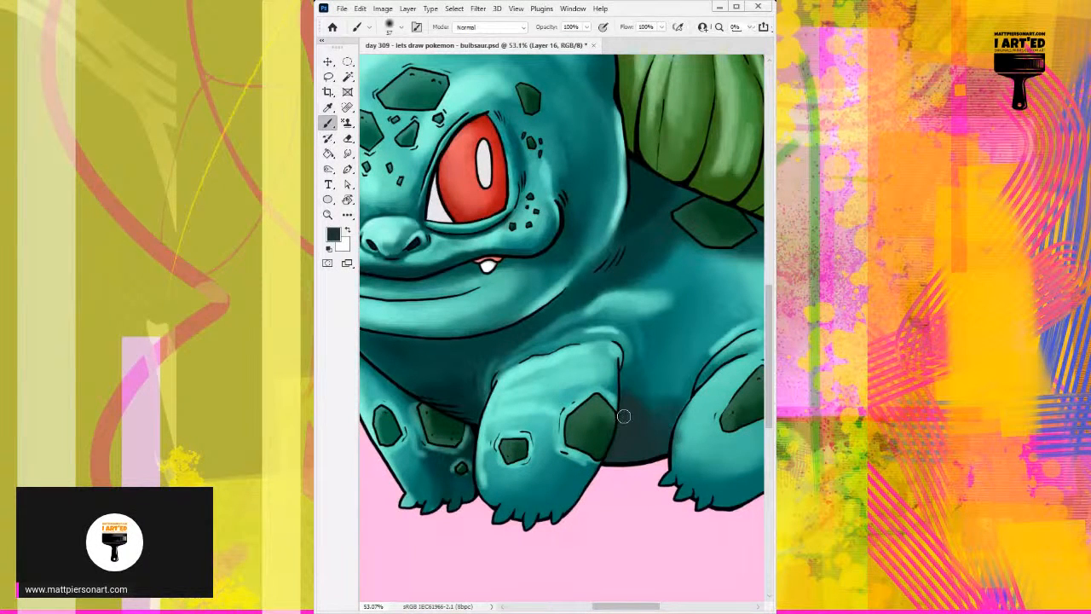
mouse_move(624, 416)
mouse_down()
mouse_move(603, 460)
mouse_move(659, 409)
mouse_move(644, 418)
mouse_move(653, 397)
mouse_move(648, 456)
mouse_up()
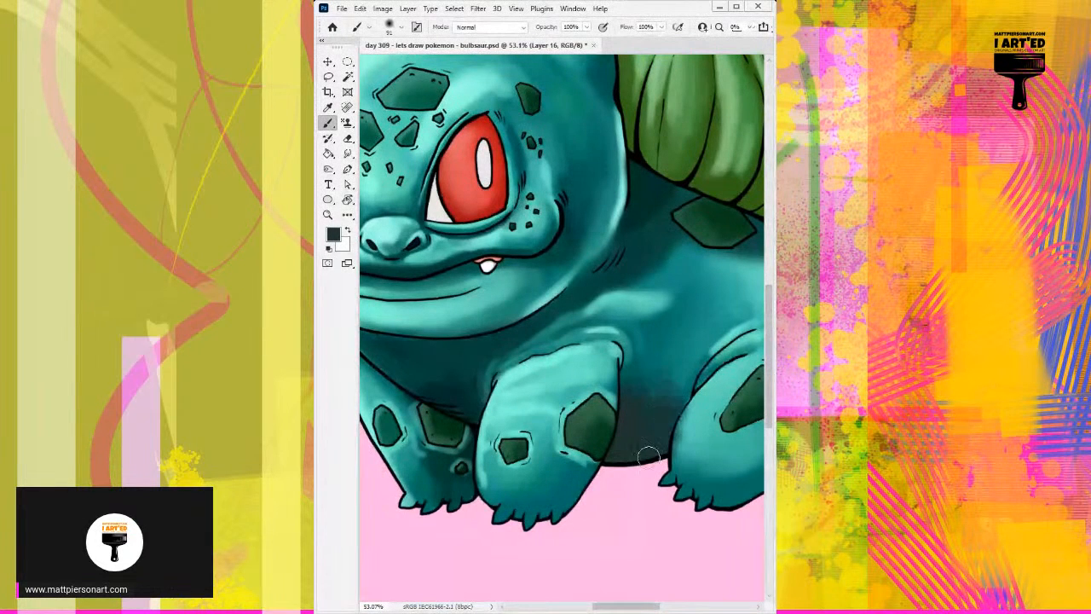
alt+click(678, 370)
mouse_move(657, 398)
mouse_down()
mouse_move(644, 402)
mouse_move(672, 389)
mouse_move(654, 376)
mouse_up()
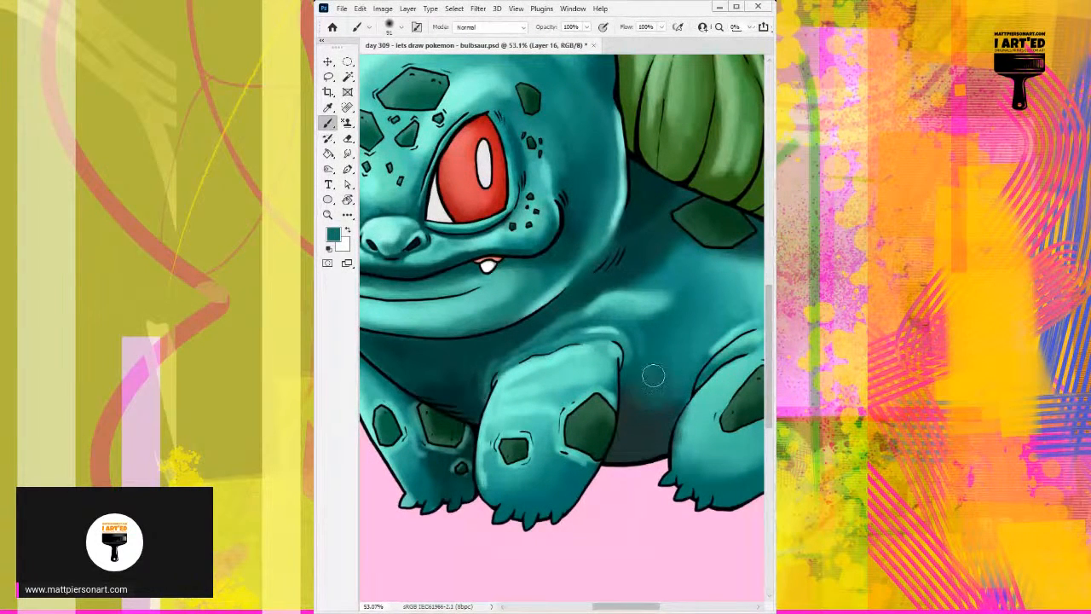
Soften the shadow beneath the dark back spot and blend it into the upper flank with a size 91 brush in sampled teals.
scroll(644, 362, down, 5)
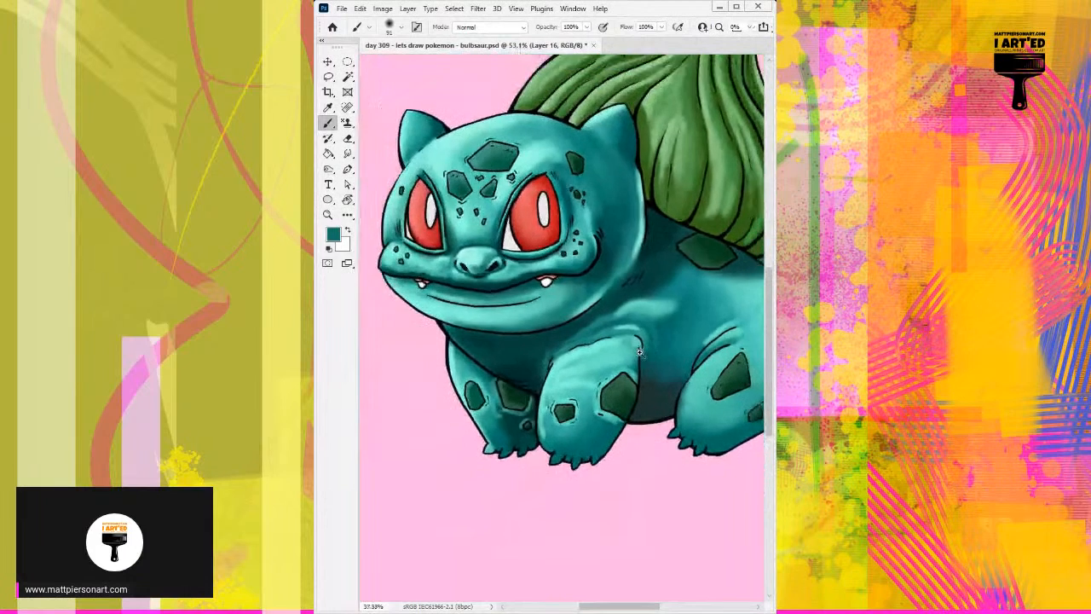
scroll(644, 353, up, 3)
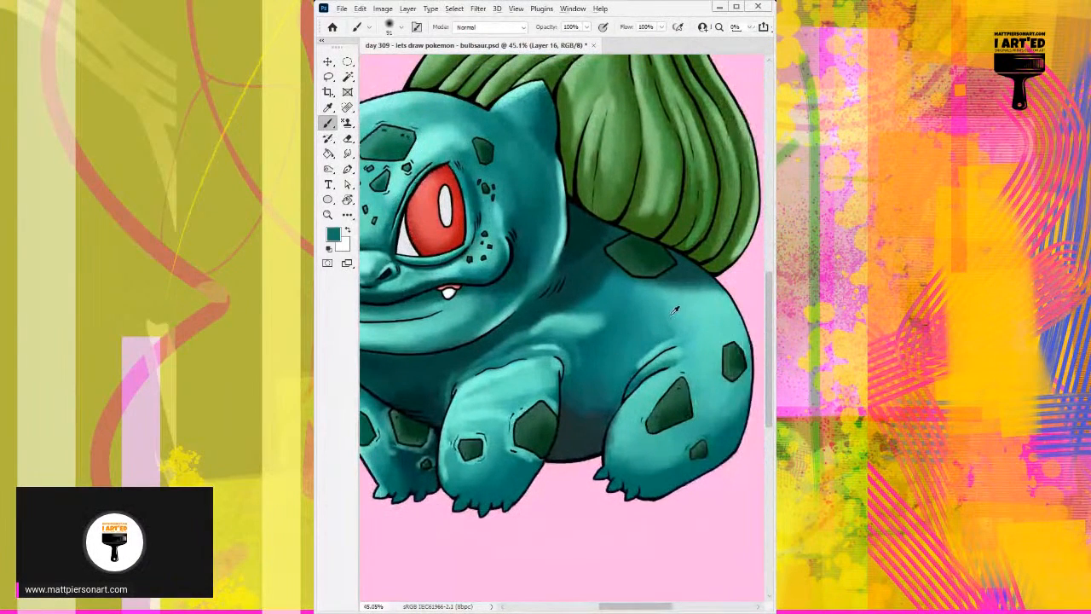
alt+click(674, 311)
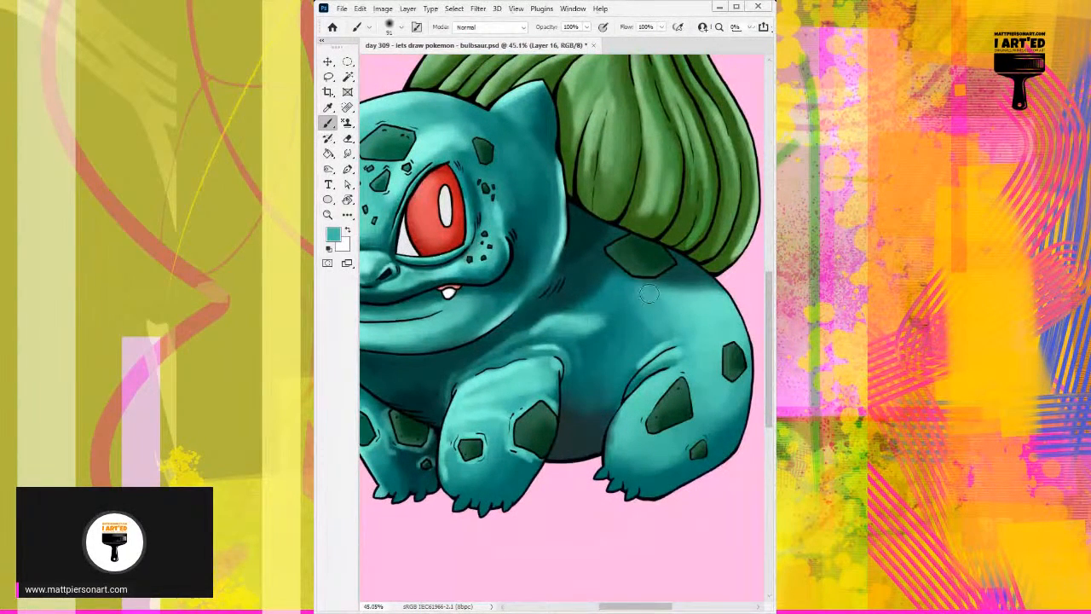
alt+click(617, 266)
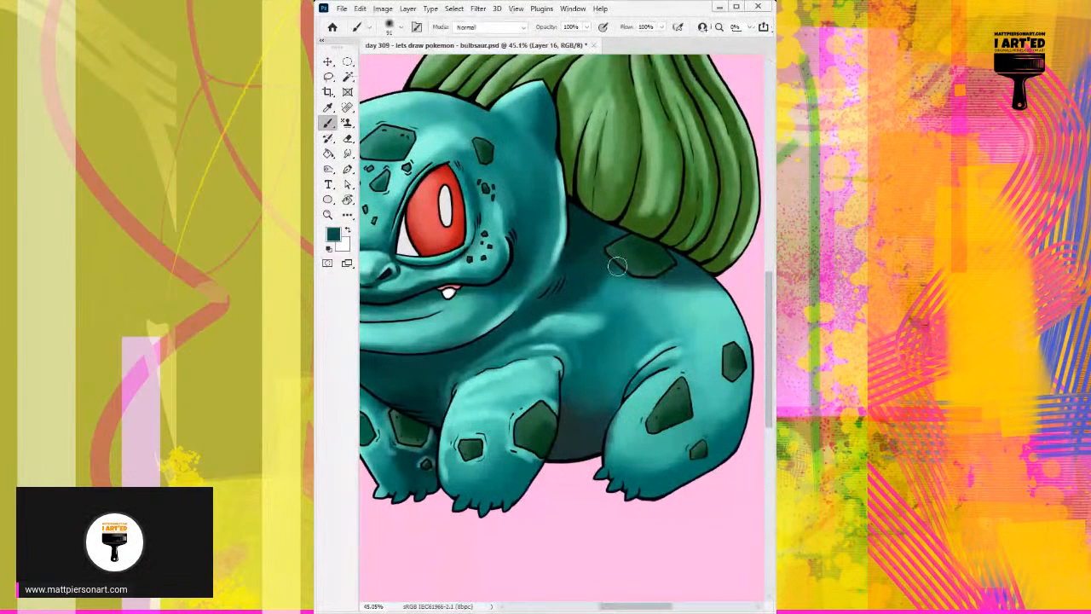
alt+click(655, 304)
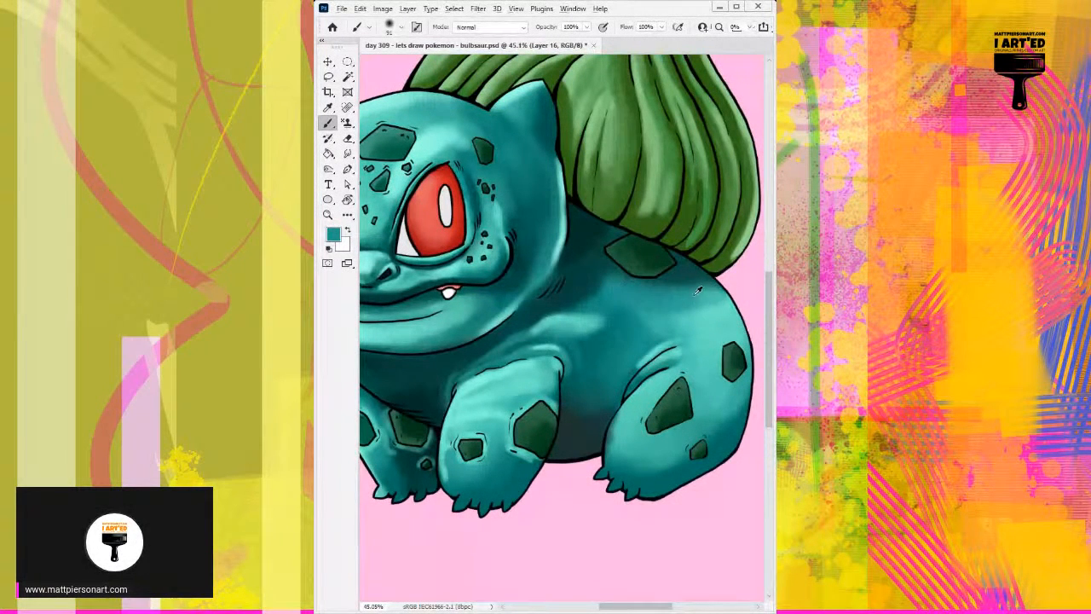
alt+click(695, 295)
mouse_move(700, 297)
mouse_down()
mouse_move(673, 315)
mouse_move(716, 305)
mouse_move(681, 312)
mouse_move(644, 300)
mouse_move(697, 300)
mouse_move(631, 302)
mouse_move(643, 310)
mouse_move(577, 289)
mouse_move(583, 276)
mouse_move(648, 328)
mouse_move(647, 309)
mouse_move(655, 318)
mouse_move(688, 299)
mouse_move(667, 339)
mouse_move(684, 312)
mouse_move(668, 316)
mouse_up()
Smooth the transition from the shaded shoulder to the lit upper back with a soft brush in sampled mid and light teals.
alt+click(714, 314)
alt+click(626, 298)
alt+click(619, 285)
alt+click(605, 285)
alt+click(598, 286)
alt+click(661, 319)
alt+click(689, 316)
alt+click(685, 317)
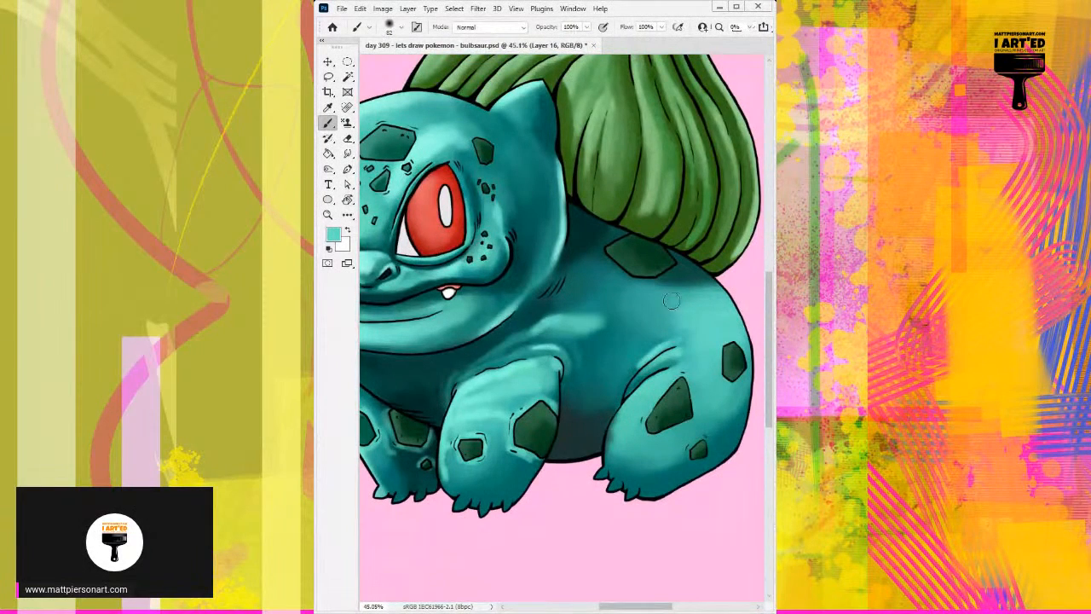
Switch from Layer 16 to the onion blend layer and add a new layer above it.
drag(536, 354, 631, 328)
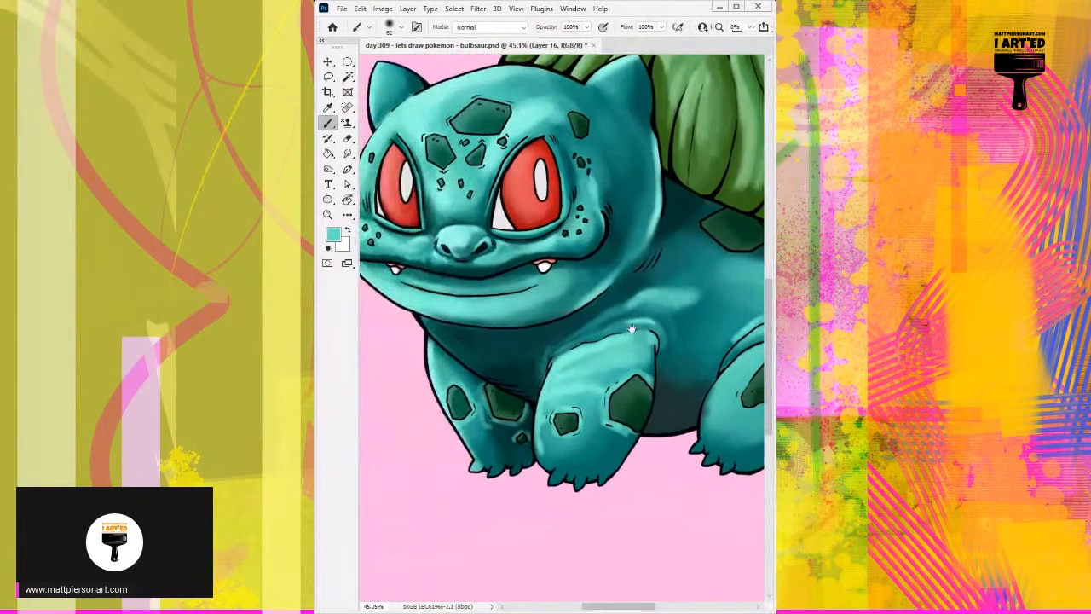
scroll(631, 328, down, 5)
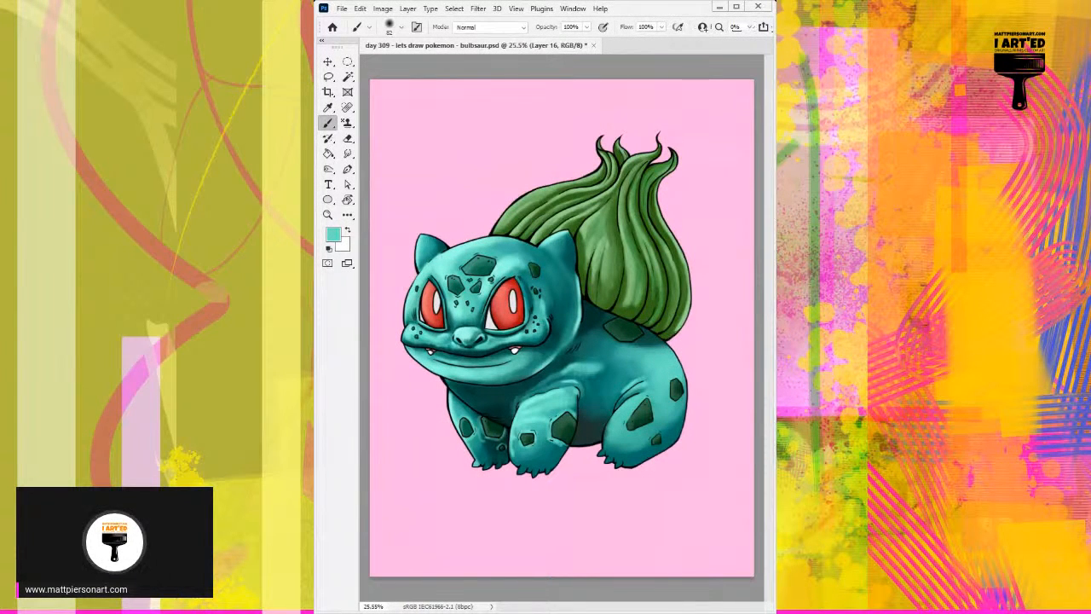
key(ctrl+e)
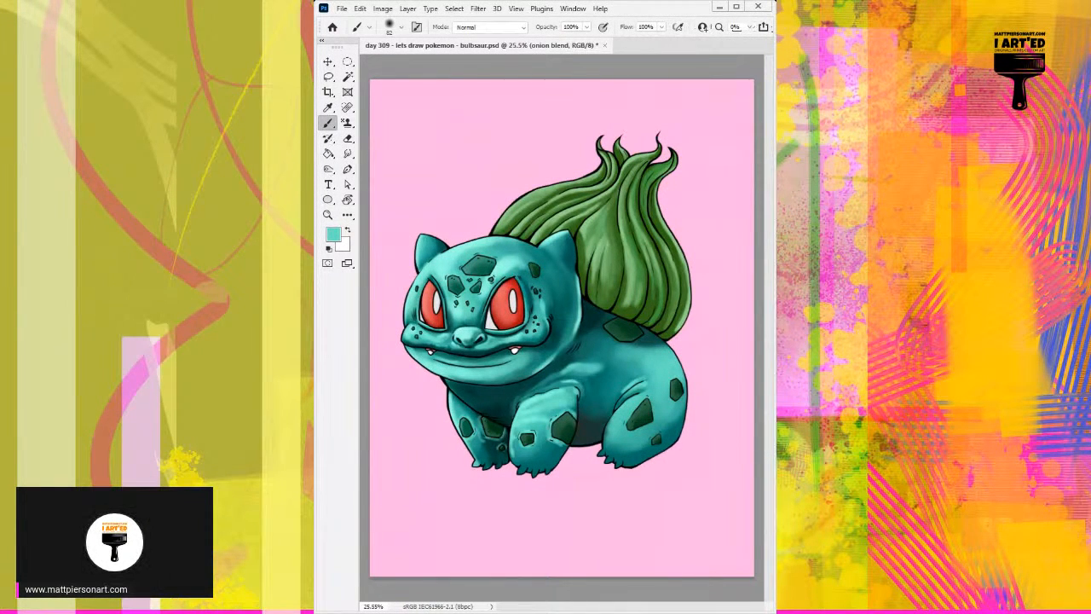
key(ctrl+alt+shift+n)
Paint light green highlights along the bulb's outer lobe above the head with a size 29 soft brush.
scroll(594, 336, up, 5)
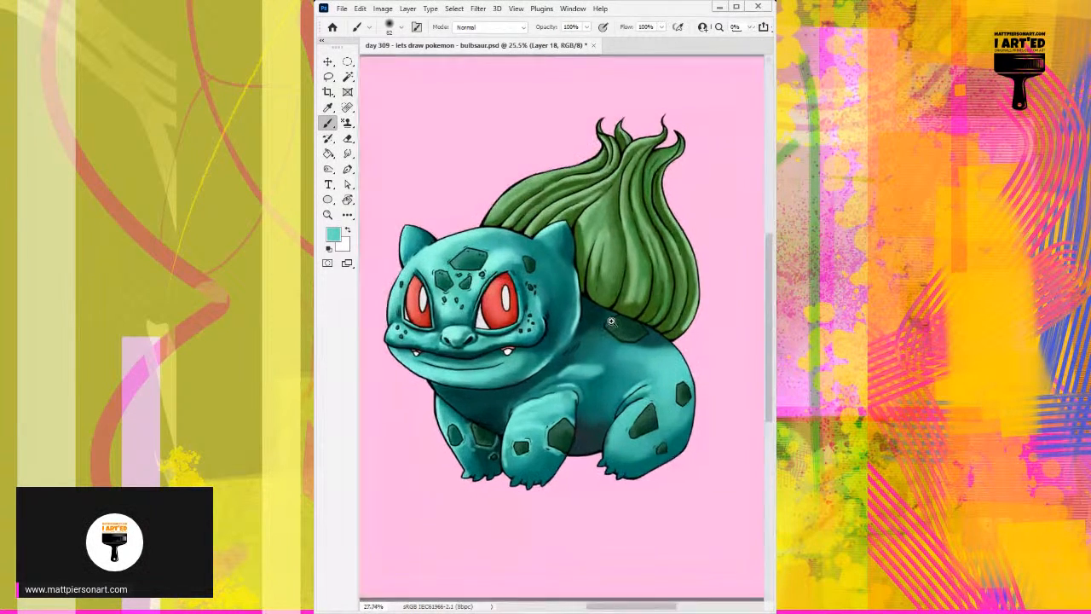
drag(612, 283, 631, 308)
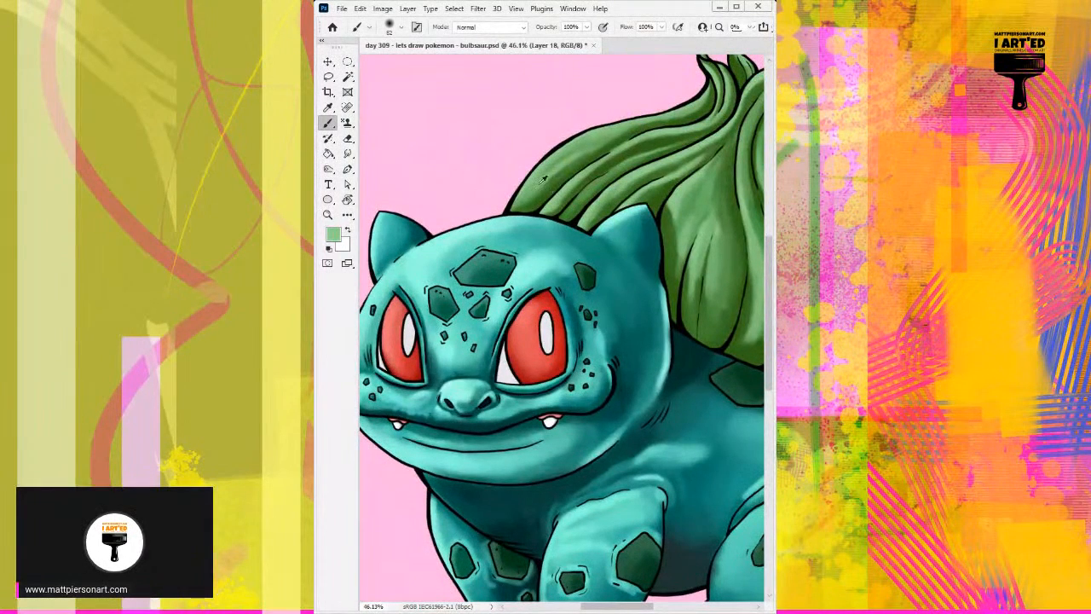
mouse_move(564, 179)
mouse_down()
mouse_move(571, 188)
mouse_move(559, 189)
mouse_up()
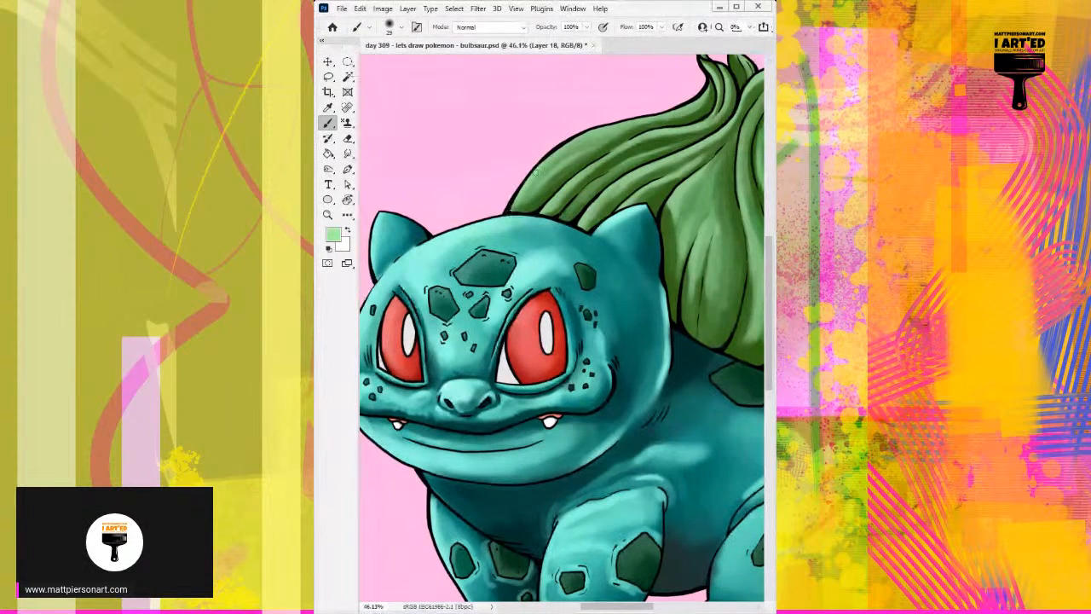
drag(580, 138, 704, 89)
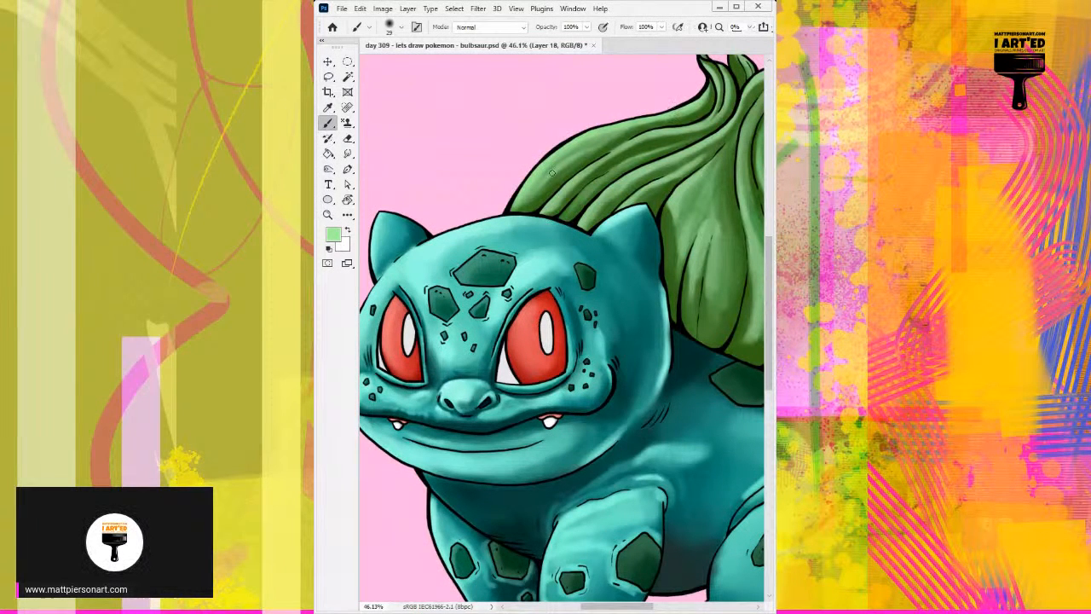
drag(558, 167, 562, 164)
click(555, 179)
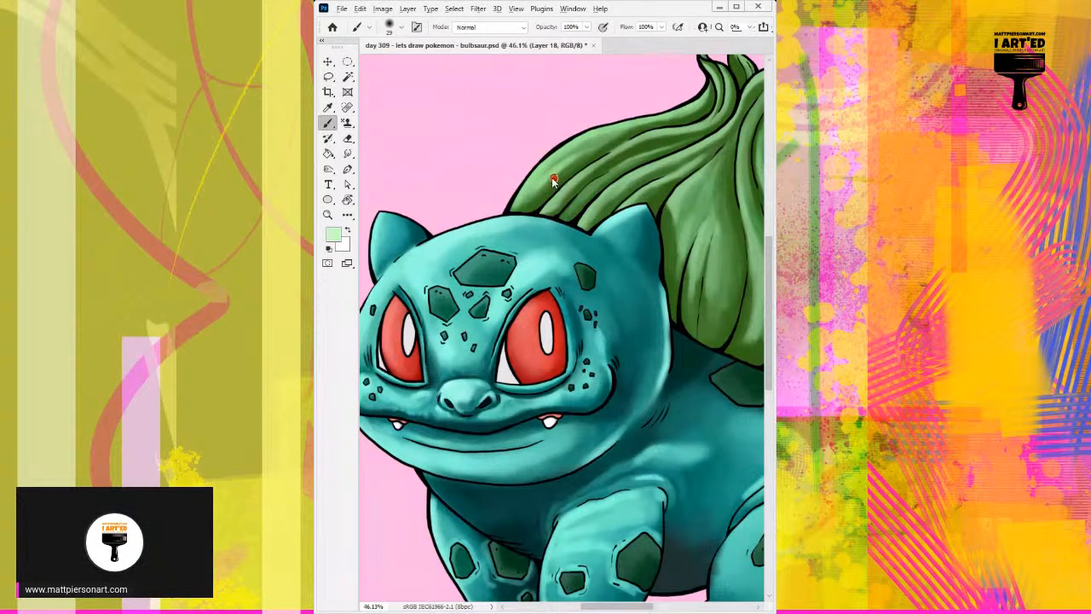
Add paler green highlights near the base of the bulb's outer lobe with a size 24 brush.
key(bracketleft)
key(bracketleft)
key(bracketright)
key(bracketright)
drag(547, 174, 522, 196)
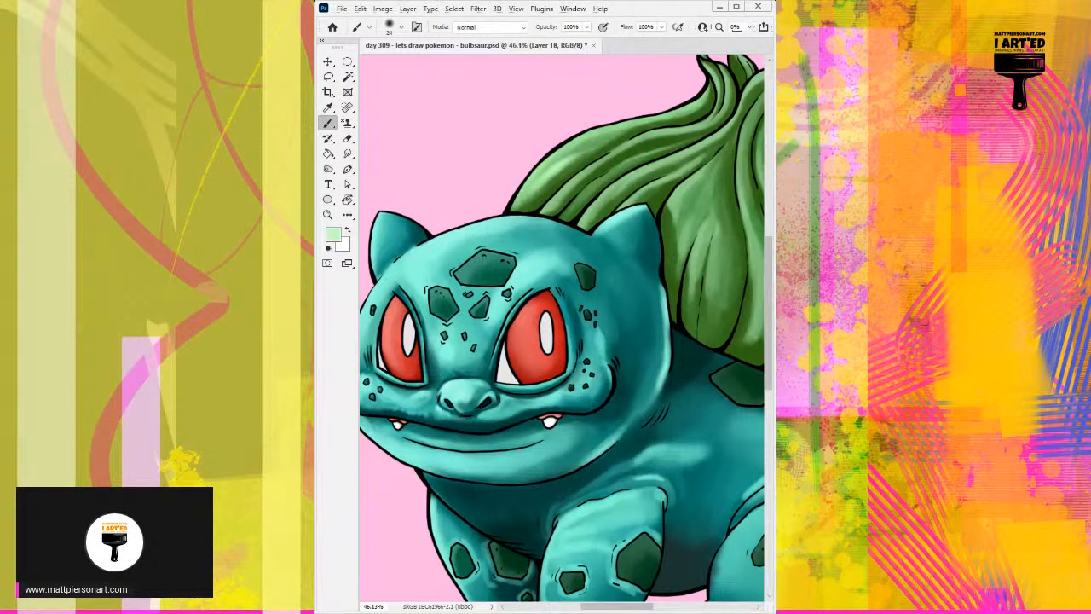
alt+click(556, 174)
alt+click(559, 177)
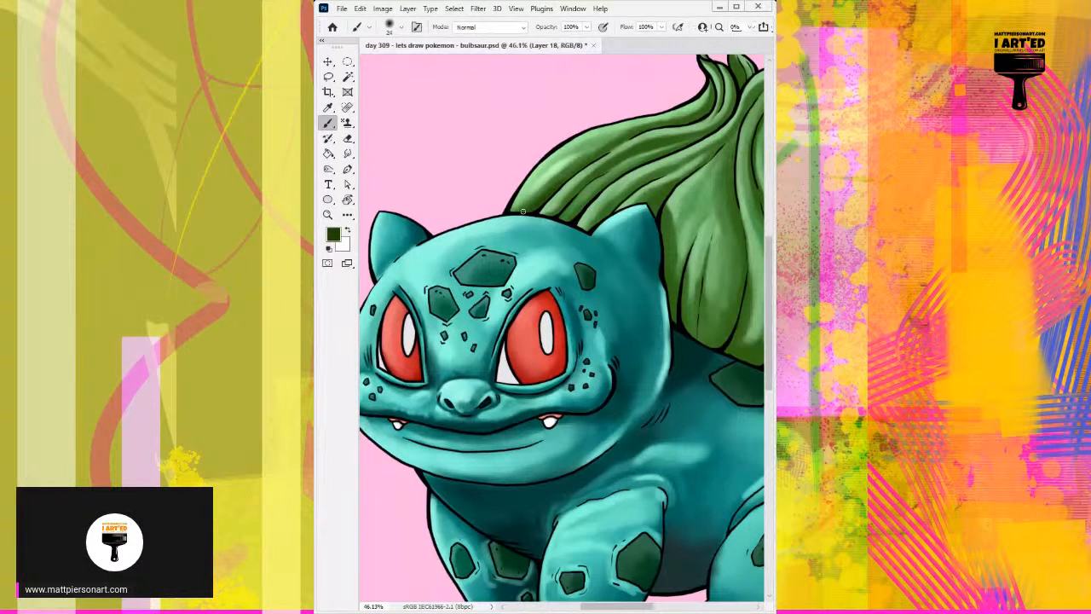
Shade the bulb's folds behind the head and beside the ear in sampled dark greens, enlarging the brush to size 44.
drag(521, 206, 597, 157)
alt+click(525, 204)
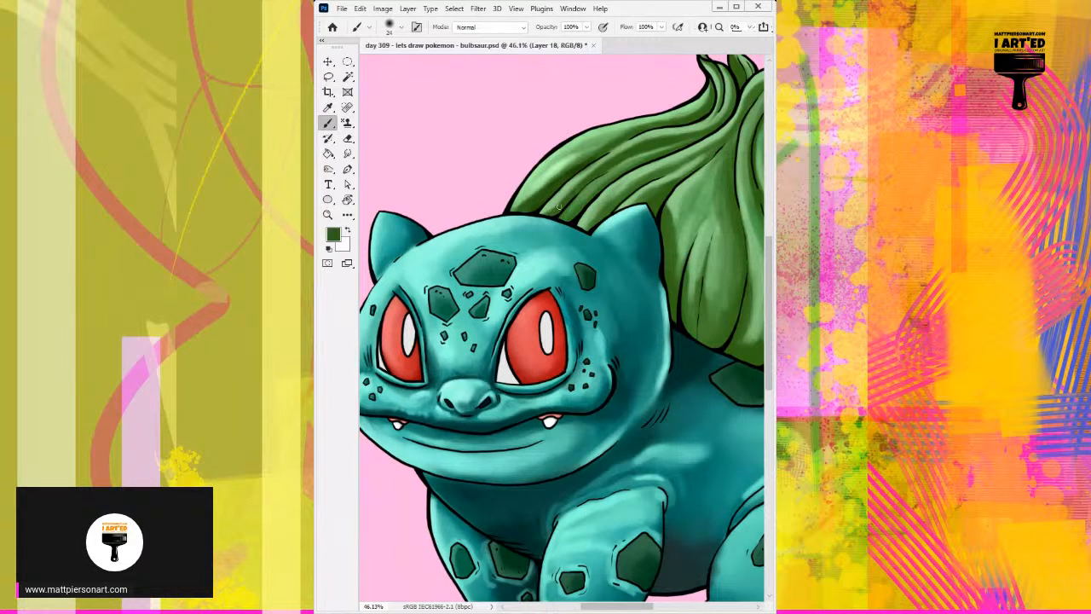
alt+click(565, 174)
alt+click(610, 165)
alt+click(609, 166)
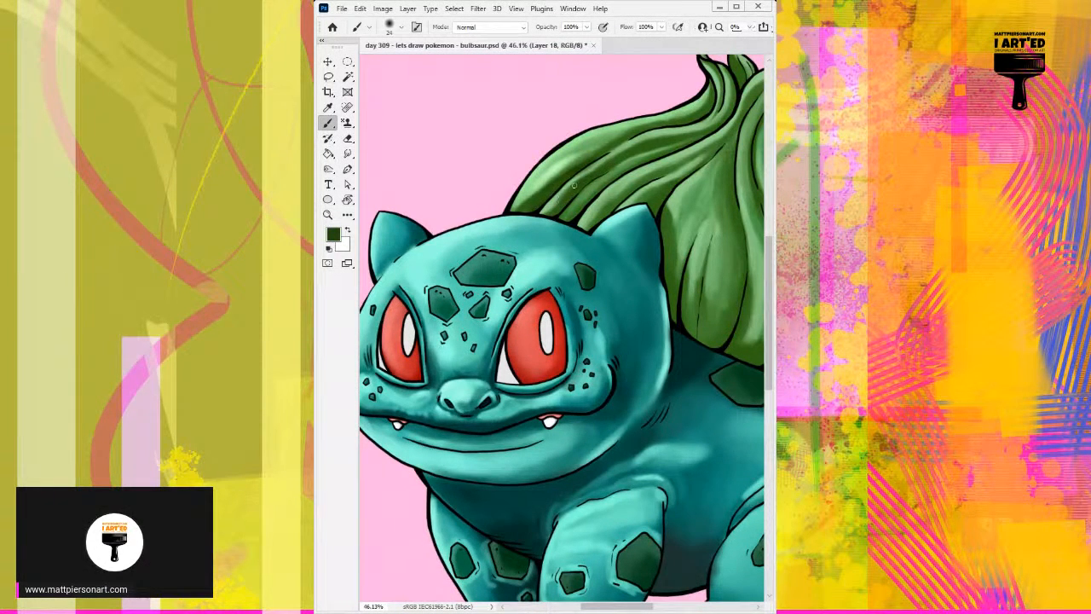
mouse_move(591, 219)
alt+mouse_down()
mouse_move(588, 227)
mouse_move(627, 191)
alt+mouse_up()
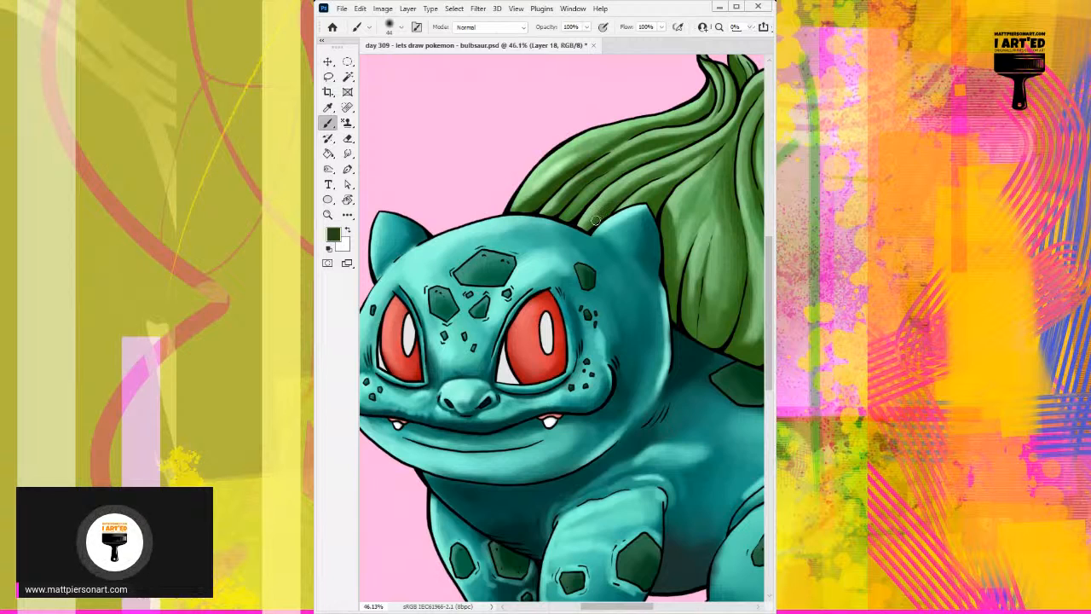
mouse_move(593, 220)
mouse_down()
mouse_move(658, 164)
mouse_move(590, 215)
mouse_move(595, 202)
mouse_move(614, 192)
mouse_move(611, 227)
mouse_move(572, 257)
mouse_move(591, 306)
mouse_move(613, 264)
mouse_up()
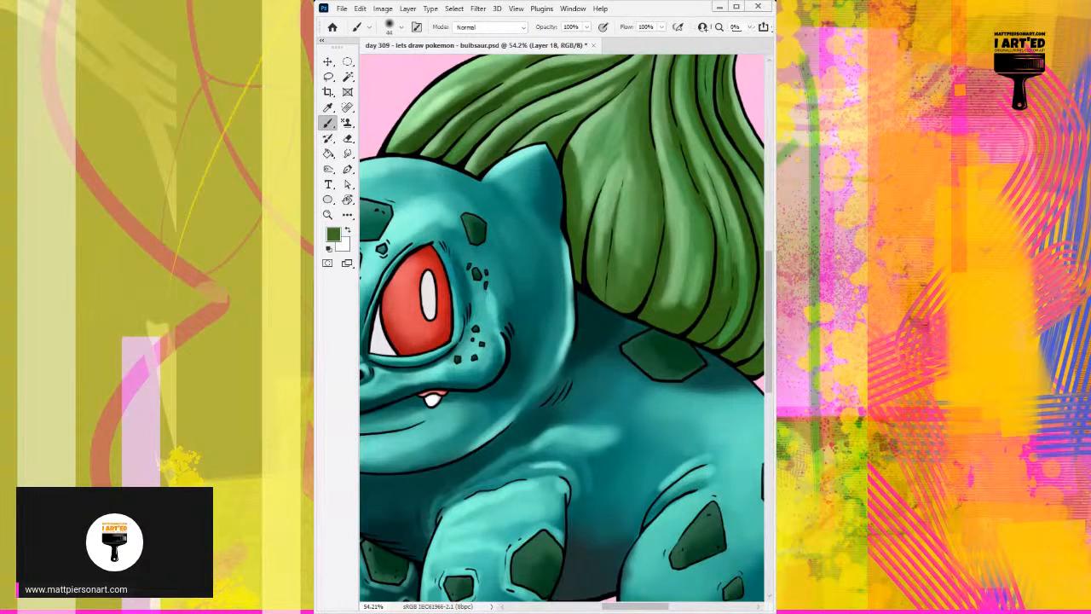
Deepen the shadow on the bulb's front fold beside the ear and behind the head with a very dark green.
alt+click(661, 216)
drag(565, 151, 570, 249)
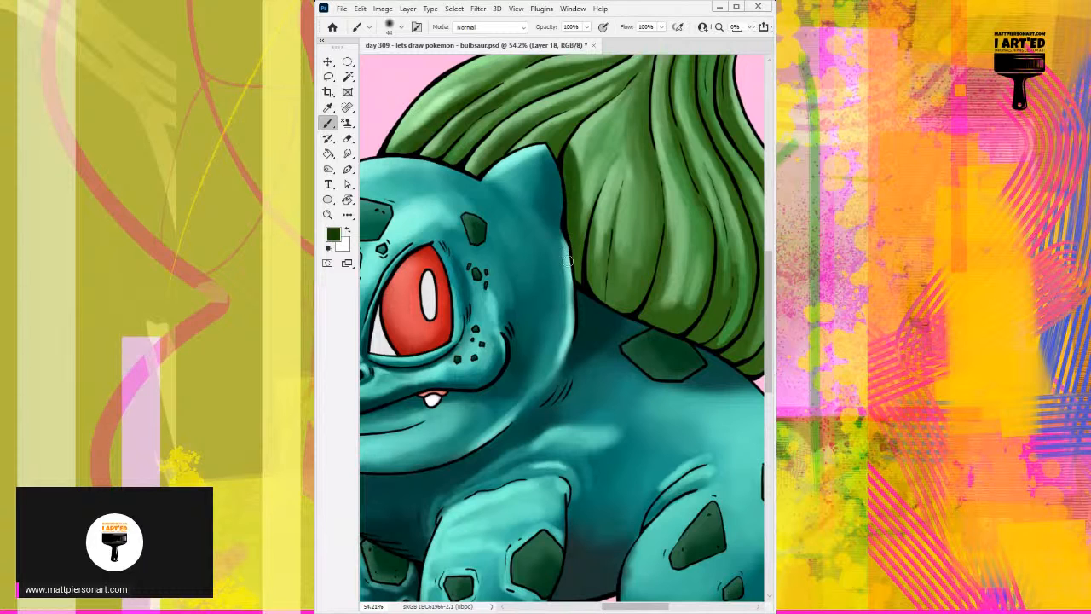
drag(580, 186, 581, 246)
drag(577, 165, 577, 254)
drag(575, 170, 575, 281)
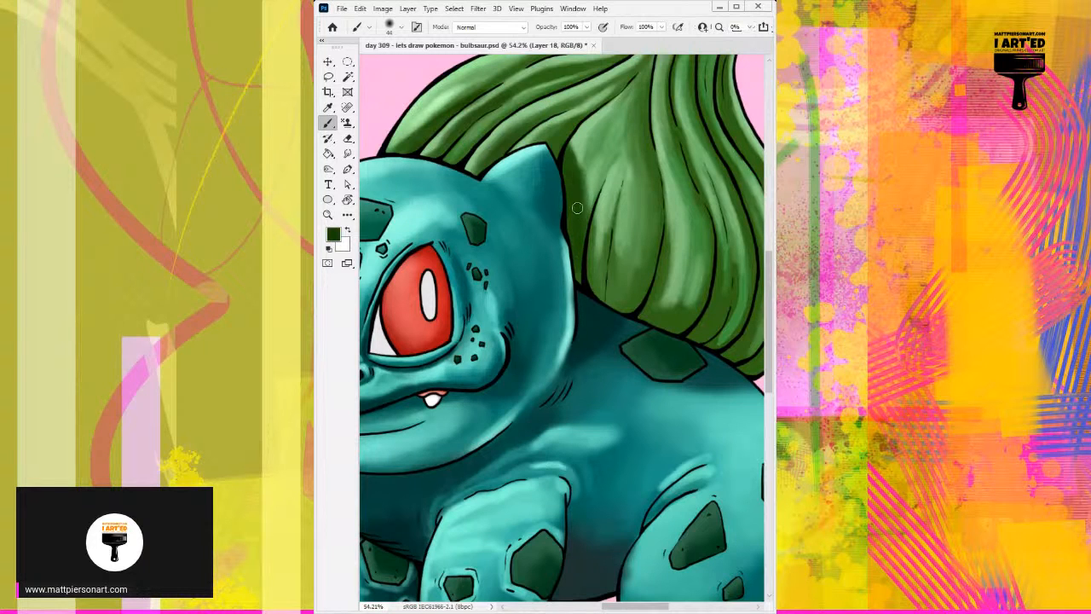
drag(577, 208, 575, 282)
mouse_move(584, 237)
mouse_down()
mouse_move(608, 282)
mouse_move(587, 253)
mouse_move(611, 274)
mouse_move(597, 275)
mouse_move(606, 221)
mouse_move(594, 291)
mouse_up()
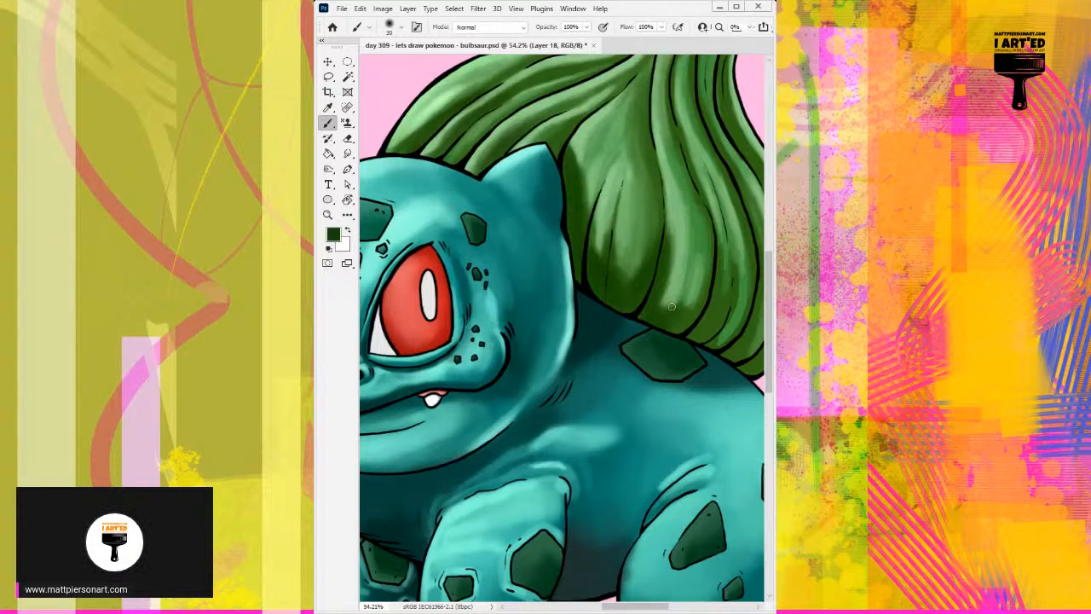
Shade the lower ends and creases of the bulb's rear folds above the back in dark green with a smaller brush.
mouse_move(668, 313)
mouse_down()
mouse_move(681, 287)
mouse_move(670, 330)
mouse_move(702, 301)
mouse_move(679, 332)
mouse_move(713, 269)
mouse_move(684, 332)
mouse_move(716, 249)
mouse_up()
drag(699, 297, 706, 270)
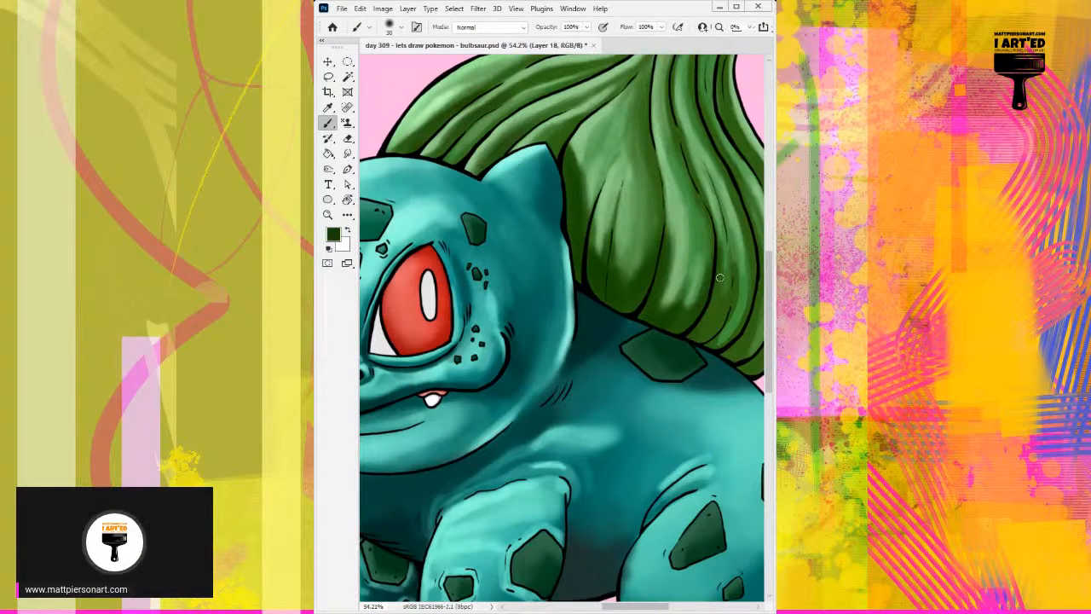
mouse_move(697, 322)
mouse_down()
mouse_move(631, 314)
mouse_move(654, 240)
mouse_up()
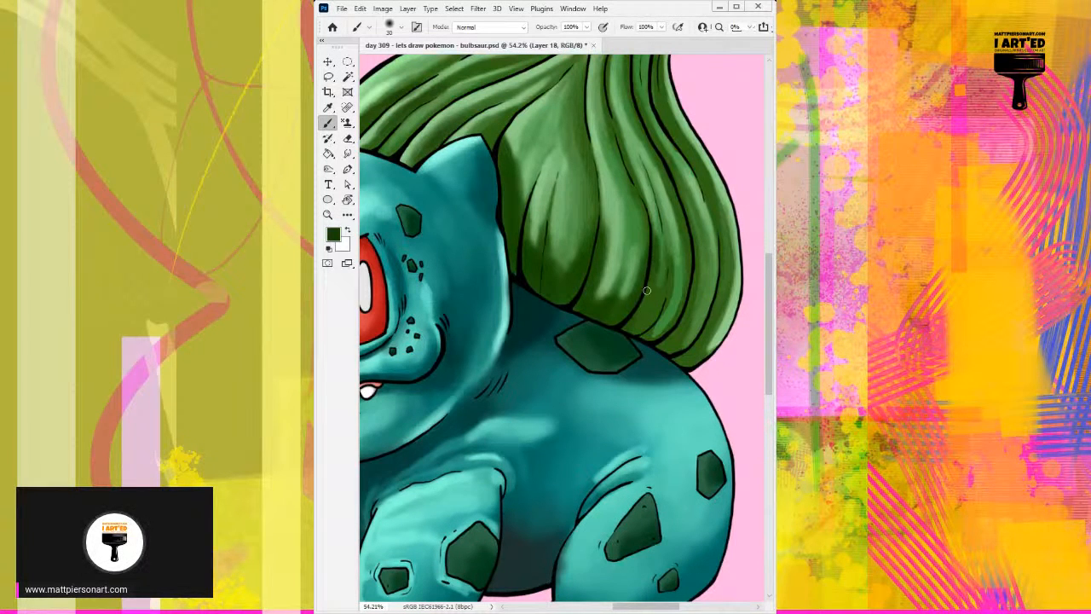
drag(647, 291, 663, 254)
drag(650, 313, 654, 276)
mouse_move(686, 280)
mouse_down()
mouse_move(649, 336)
mouse_move(658, 330)
mouse_up()
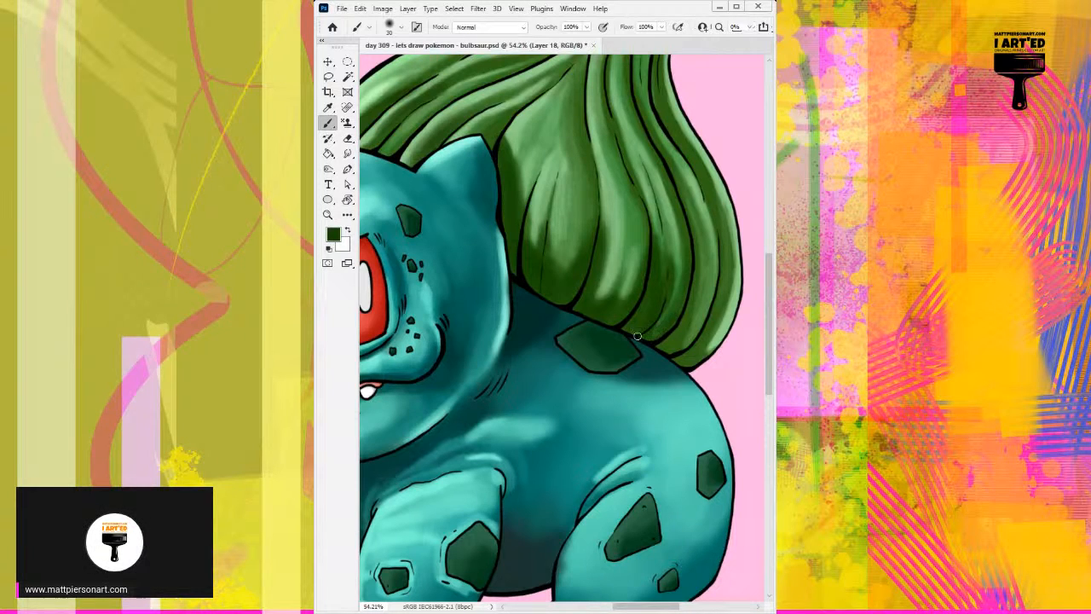
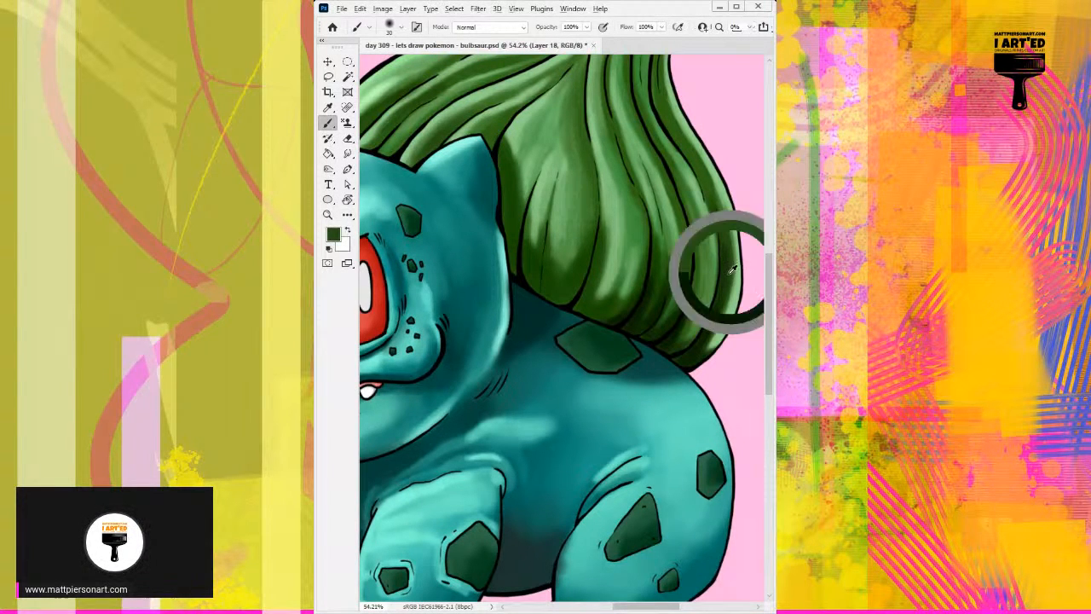
Shade the lower end and outer edge of the bulb's rearmost fold with sampled dark greens, using a size 30 brush.
alt+click(724, 300)
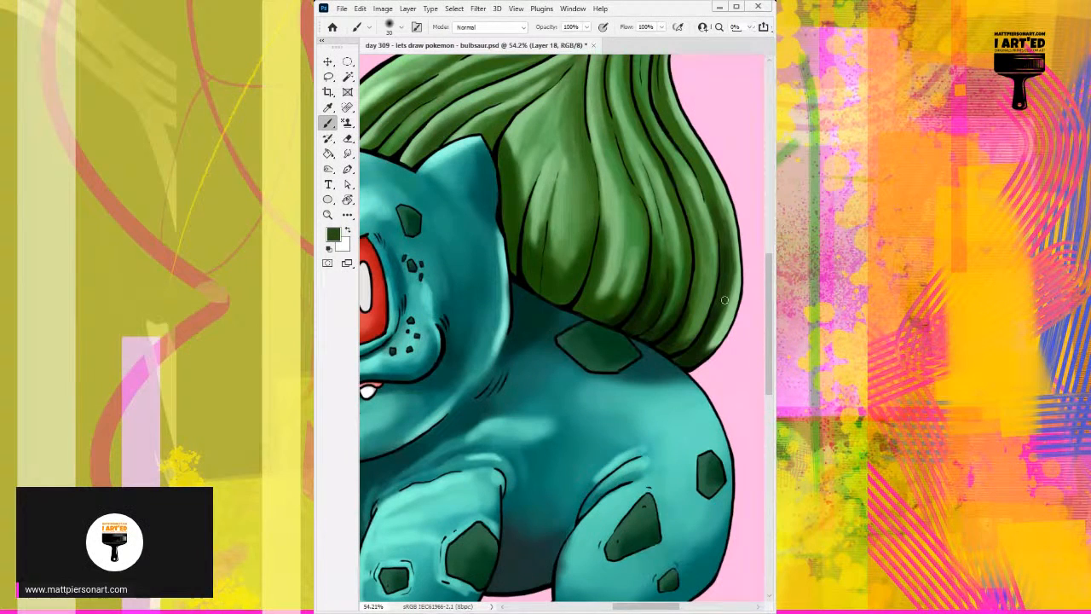
drag(724, 299, 710, 341)
alt+click(723, 320)
alt+click(726, 308)
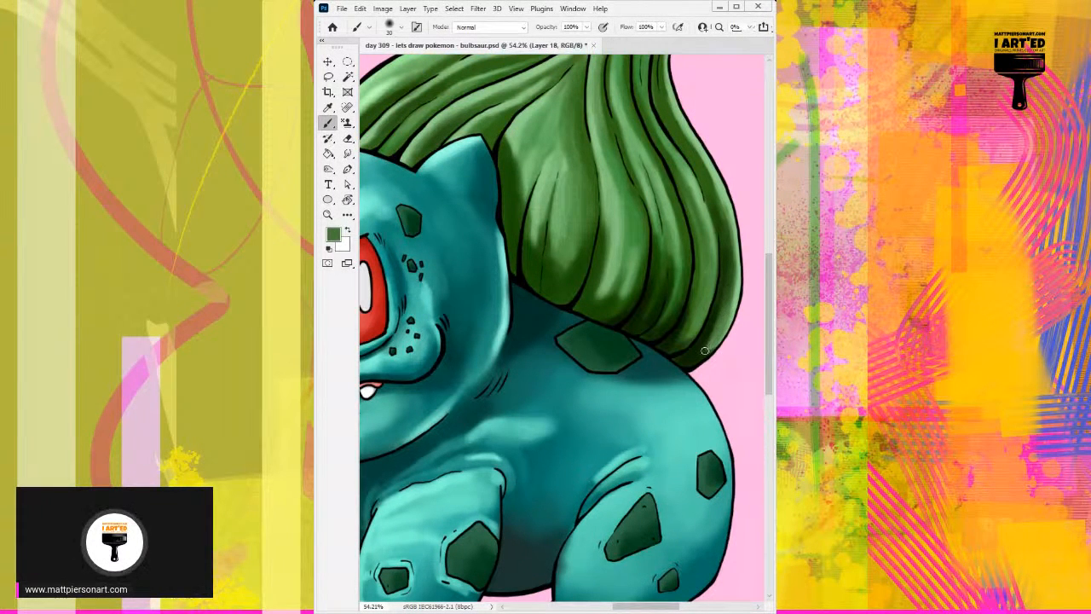
alt+click(713, 319)
drag(729, 304, 709, 345)
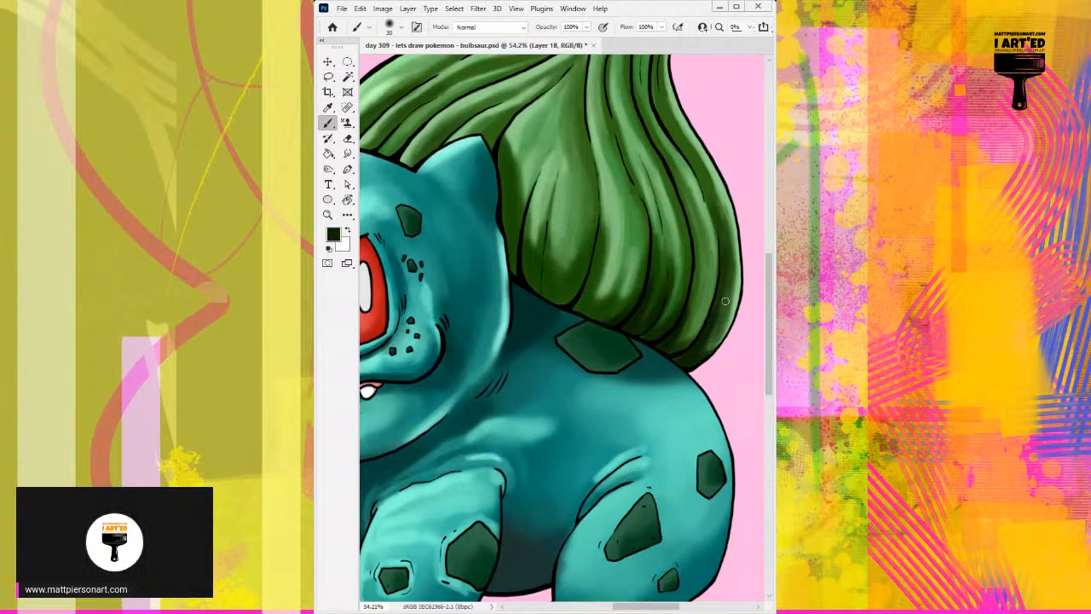
alt+click(726, 303)
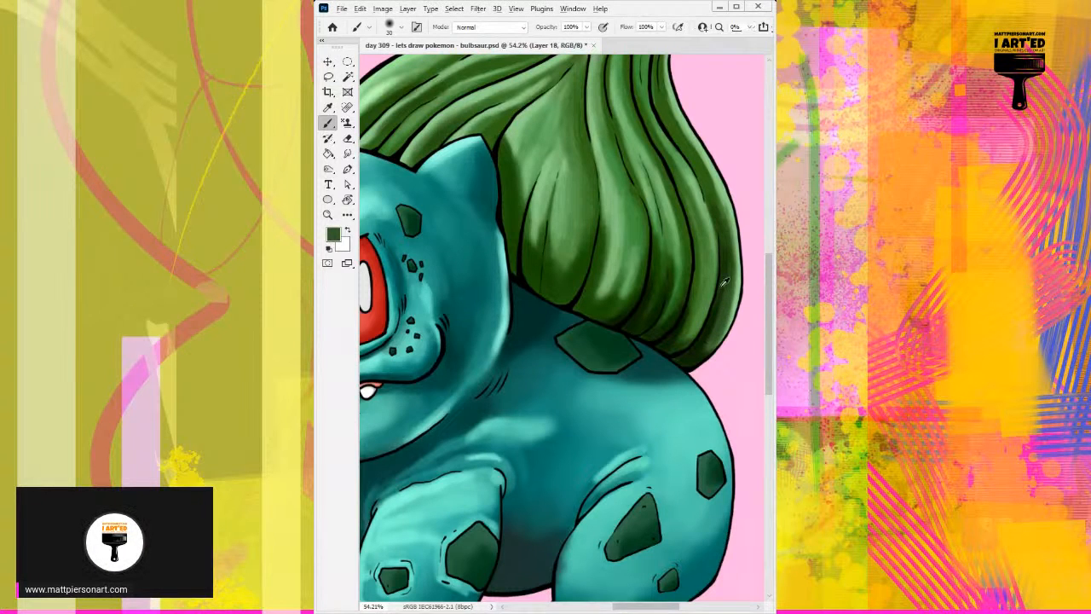
alt+click(735, 289)
mouse_move(732, 290)
mouse_down()
mouse_move(717, 331)
mouse_move(723, 316)
mouse_up()
alt+click(733, 274)
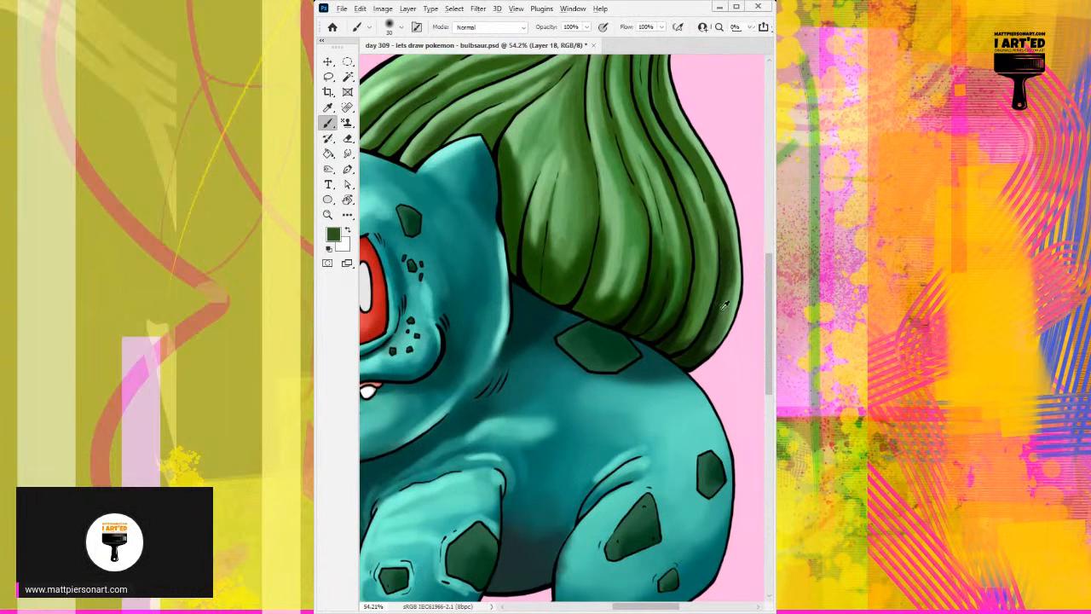
alt+click(717, 298)
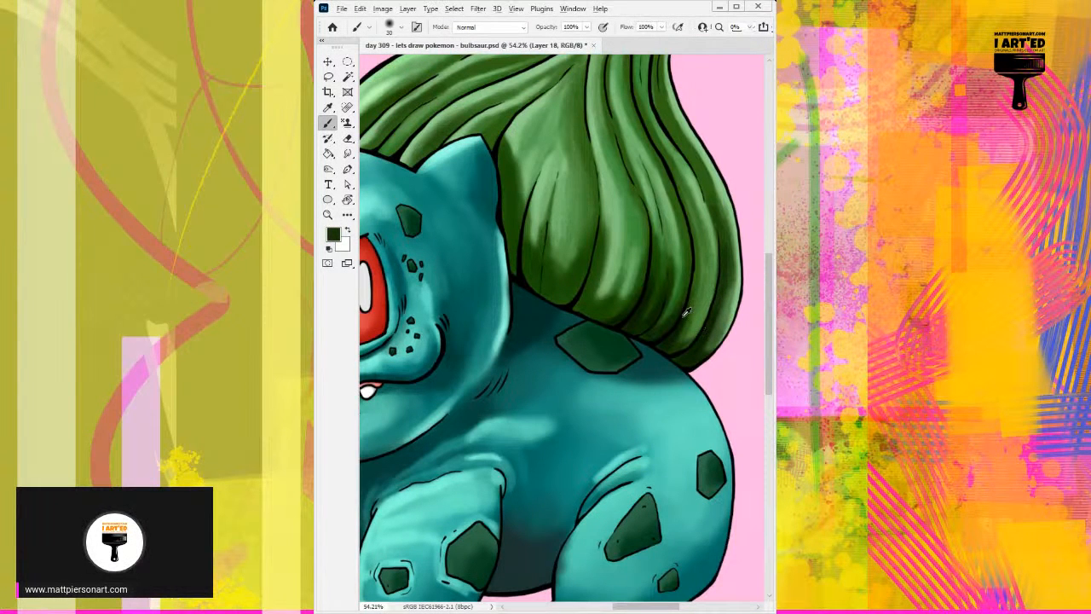
Deepen the crease beside the bulb's rearmost fold with a very dark green, following it down to the back.
alt+click(688, 312)
drag(694, 288, 677, 323)
drag(694, 262, 695, 287)
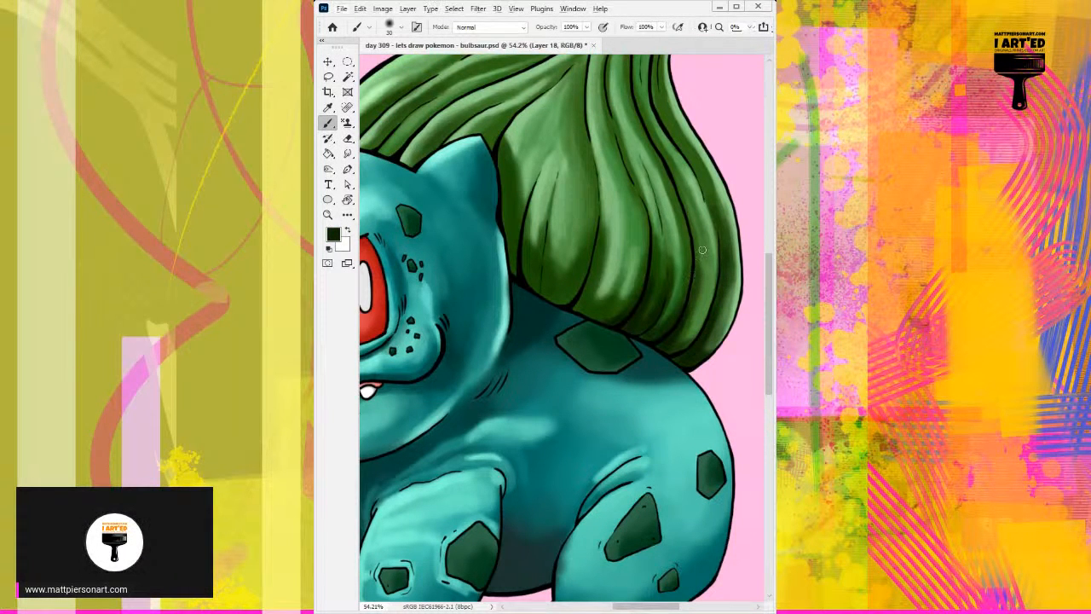
mouse_move(684, 235)
mouse_down()
mouse_move(687, 335)
mouse_move(669, 345)
mouse_up()
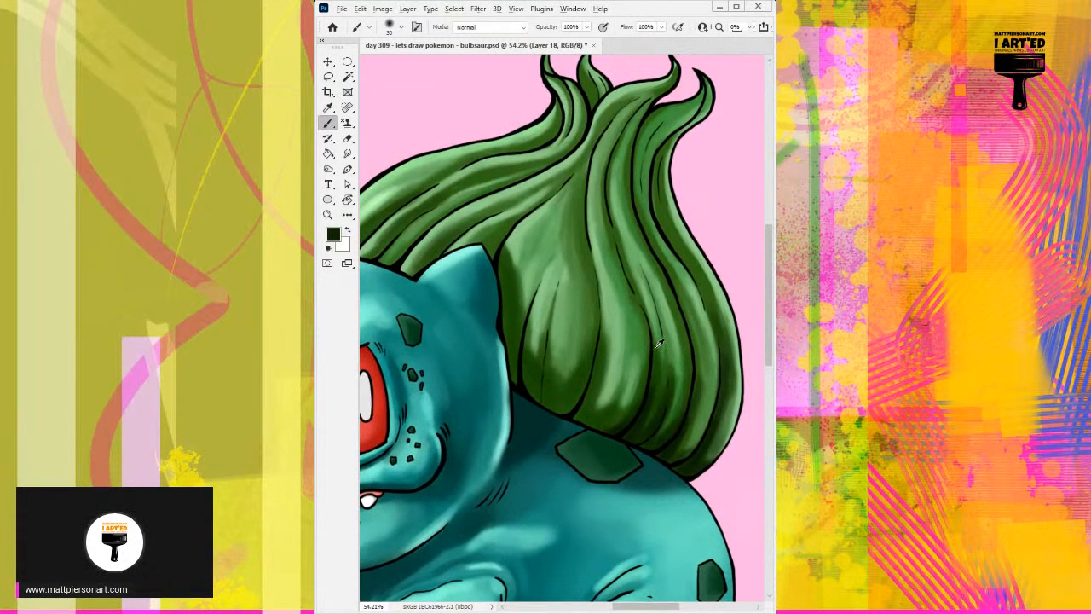
Darken the long creases between the bulb's middle and rear folds in dark green with a size 18 brush.
alt+click(659, 346)
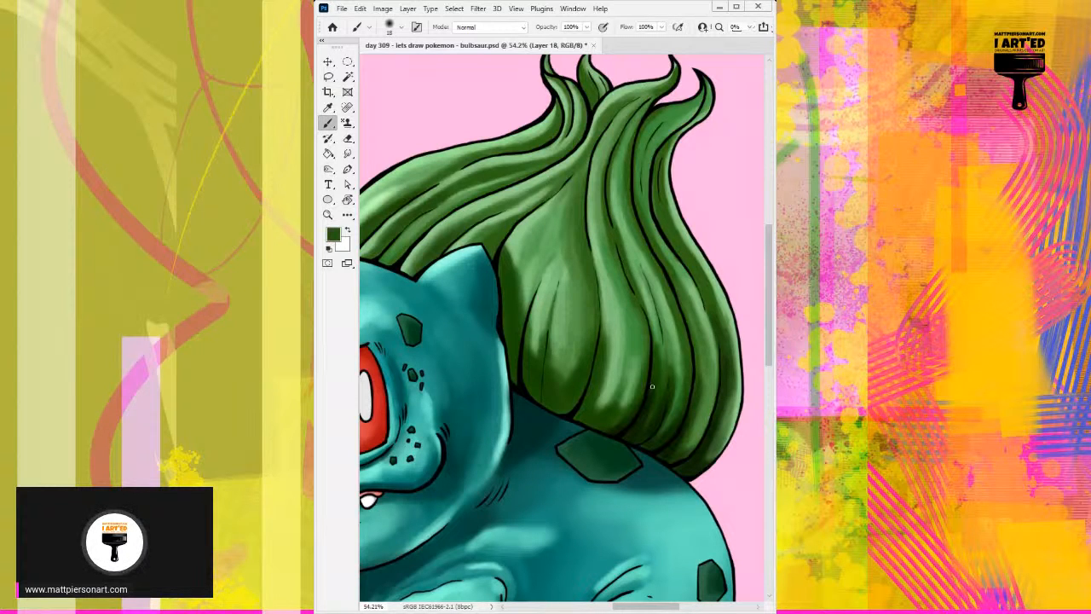
alt+click(653, 334)
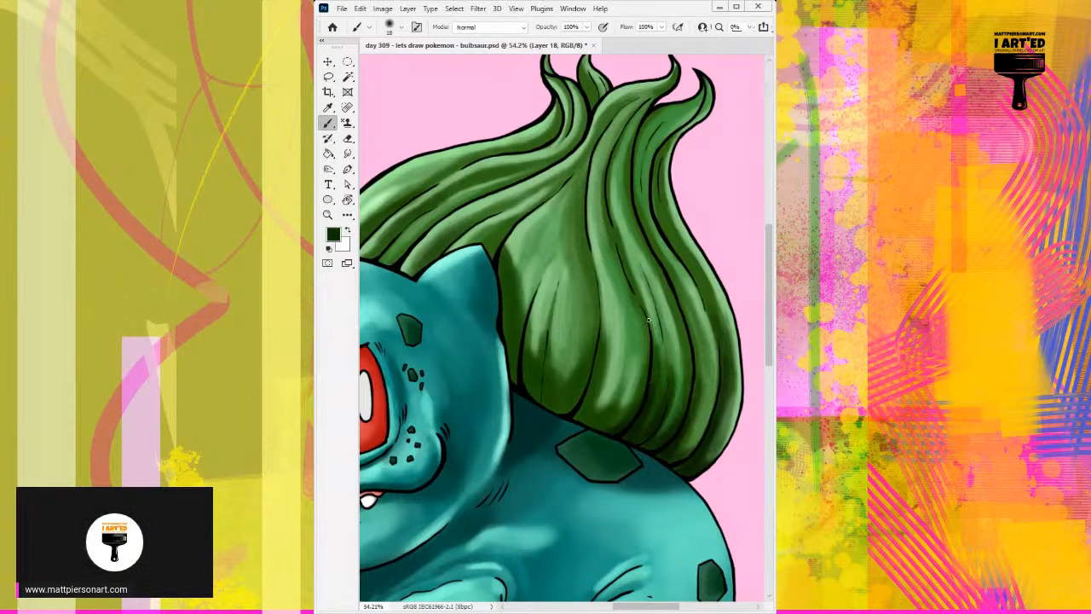
drag(647, 319, 657, 352)
drag(644, 302, 653, 331)
mouse_move(630, 262)
mouse_down()
mouse_move(647, 332)
mouse_move(650, 320)
mouse_move(646, 350)
mouse_move(651, 359)
mouse_move(660, 332)
mouse_move(661, 379)
mouse_up()
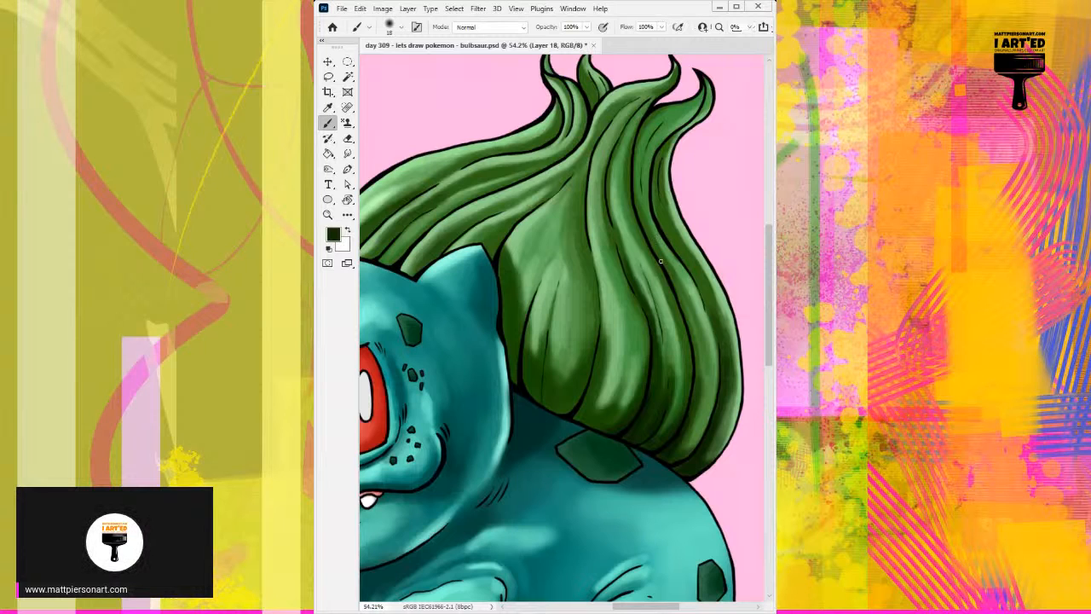
mouse_move(661, 260)
mouse_down()
mouse_move(680, 305)
mouse_move(655, 254)
mouse_move(695, 340)
mouse_move(678, 295)
mouse_move(693, 361)
mouse_up()
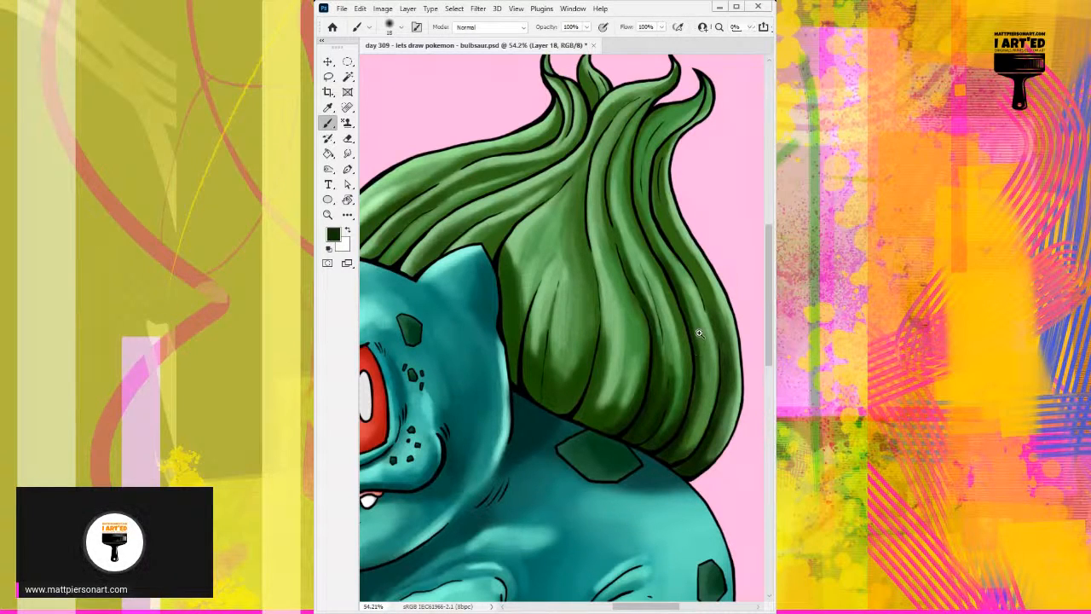
Extend the dark green creases up the rear folds toward the bulb's curled tips, keeping the size 18 brush.
drag(699, 334, 636, 394)
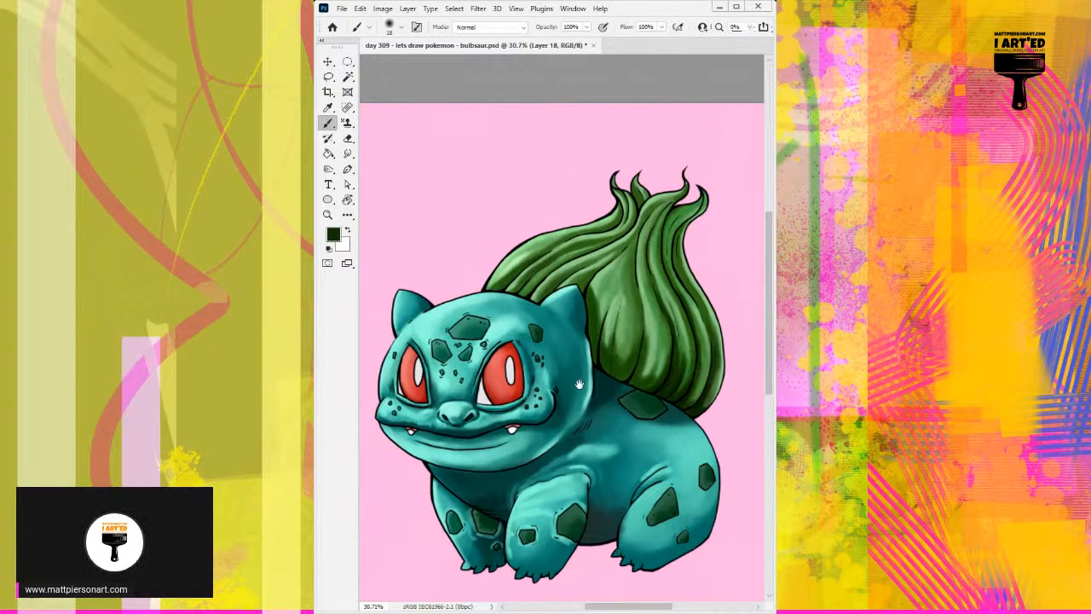
mouse_move(580, 373)
mouse_down()
mouse_move(601, 328)
mouse_move(543, 334)
mouse_up()
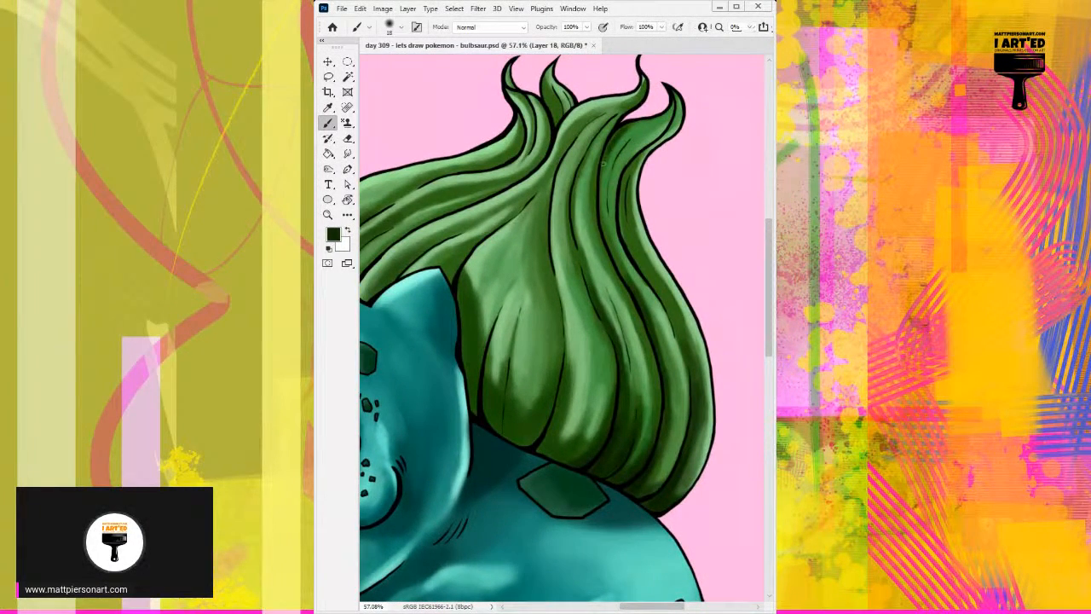
mouse_move(602, 165)
mouse_down()
mouse_move(599, 200)
mouse_move(611, 139)
mouse_move(603, 232)
mouse_up()
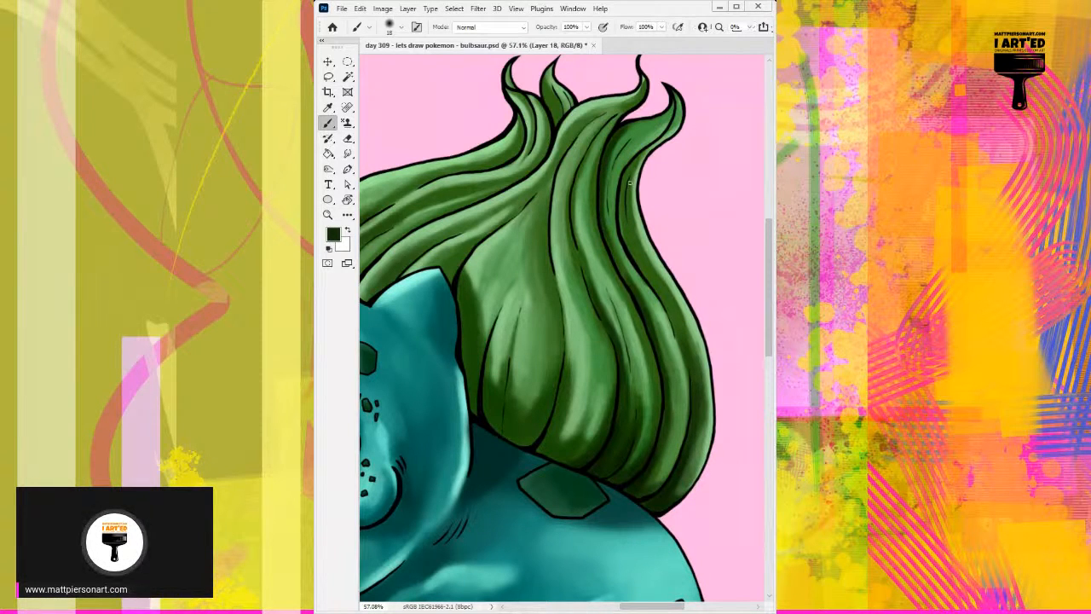
mouse_move(623, 185)
mouse_down()
mouse_move(624, 219)
mouse_move(627, 166)
mouse_move(624, 245)
mouse_move(624, 171)
mouse_move(619, 209)
mouse_move(656, 287)
mouse_up()
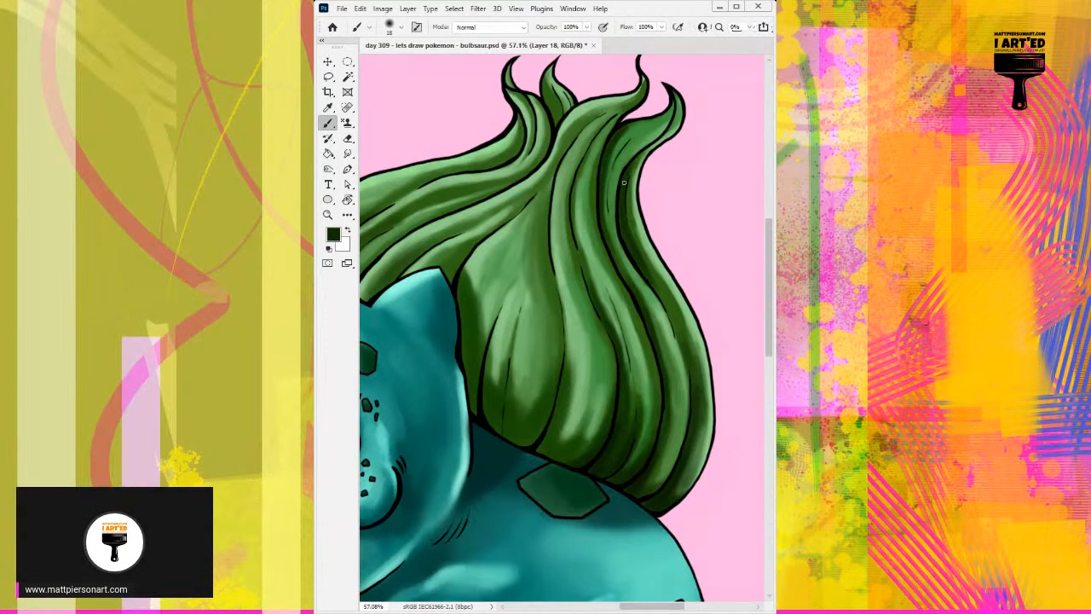
mouse_move(629, 177)
mouse_down()
mouse_move(677, 124)
mouse_move(657, 156)
mouse_move(646, 151)
mouse_move(624, 202)
mouse_move(641, 251)
mouse_up()
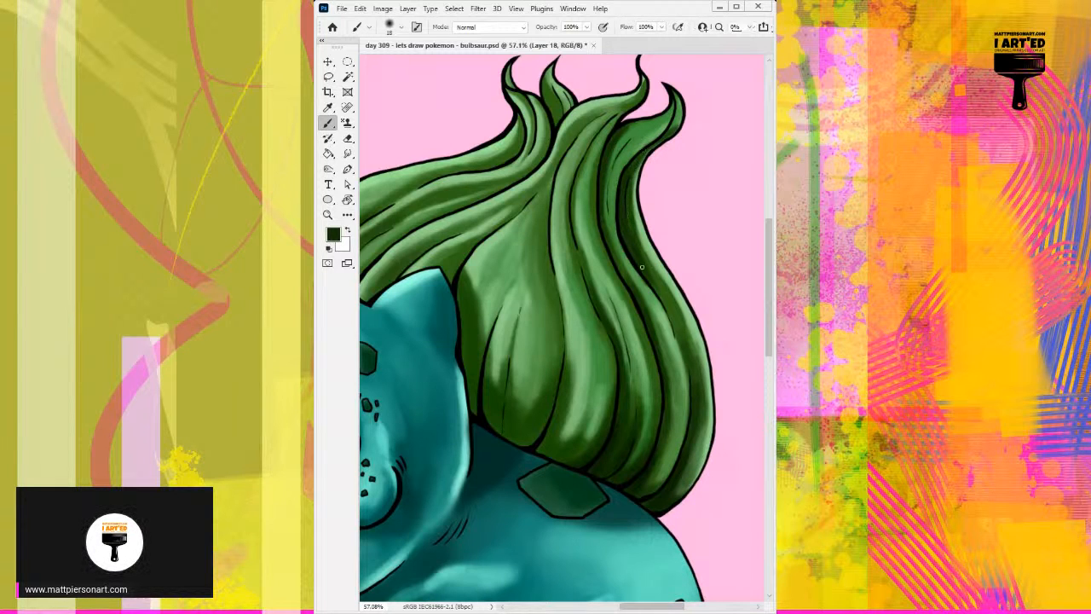
Shade and blend the bulb's rear outer folds with sampled dark and light greens, using a larger brush.
alt+right_click(642, 264)
mouse_move(625, 228)
mouse_down()
mouse_move(689, 346)
mouse_move(690, 372)
mouse_up()
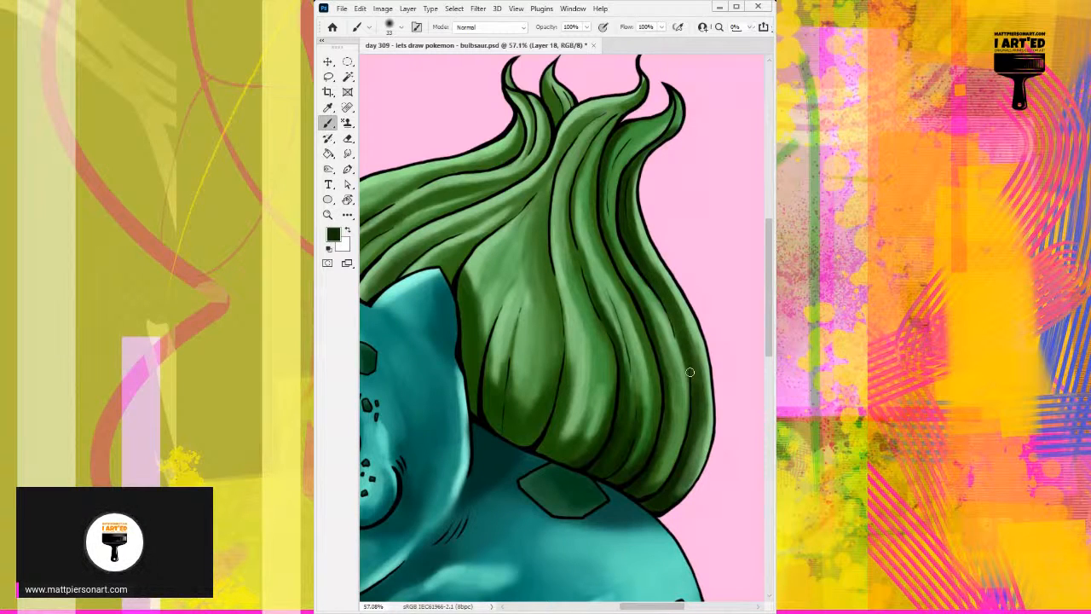
mouse_move(669, 295)
mouse_down()
mouse_move(696, 356)
mouse_move(677, 322)
mouse_move(699, 367)
mouse_up()
alt+click(673, 279)
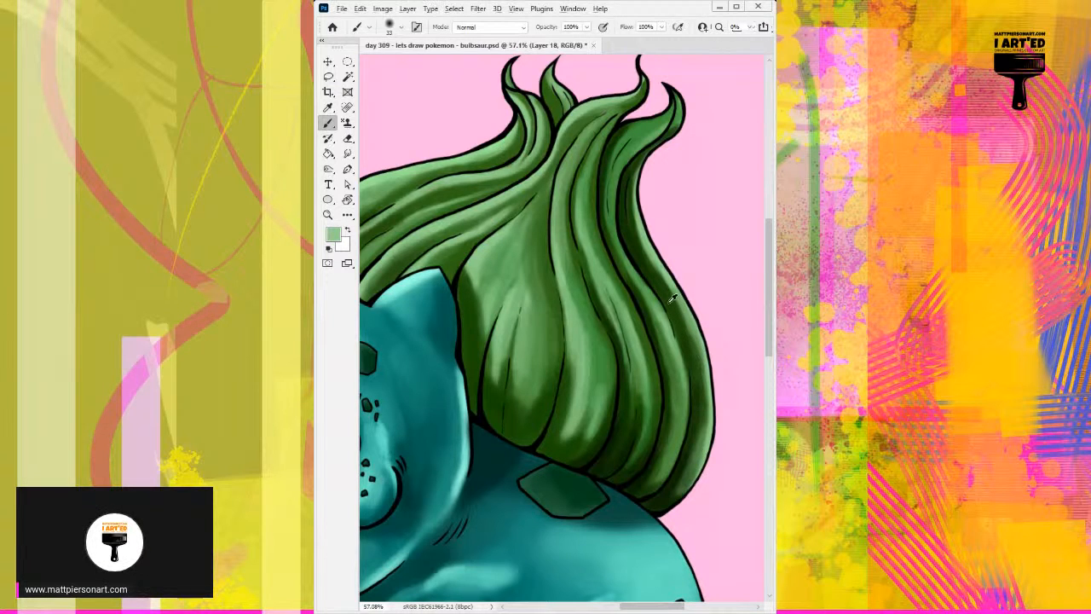
alt+click(673, 294)
drag(674, 292, 688, 363)
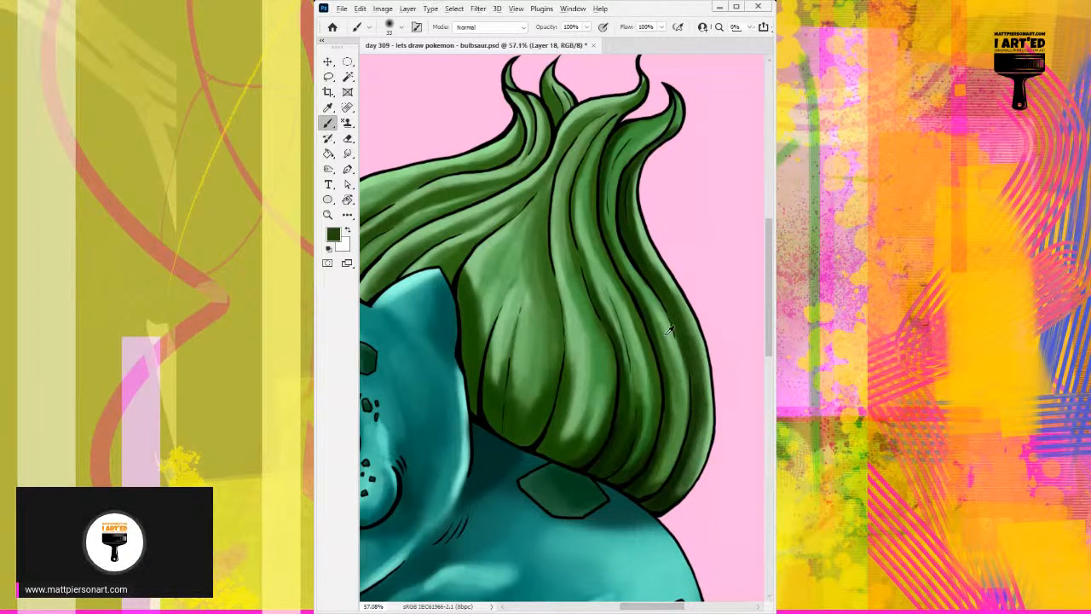
alt+click(669, 331)
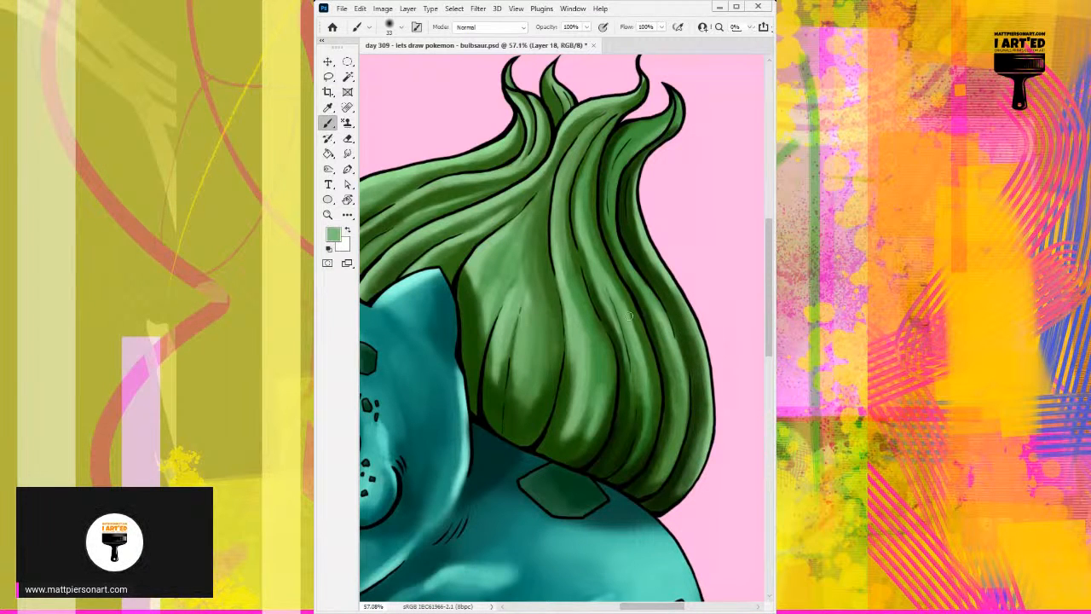
Blend the crease between the bulb's wide front fold and the middle folds with sampled dark and mid greens.
alt+click(636, 380)
alt+click(620, 340)
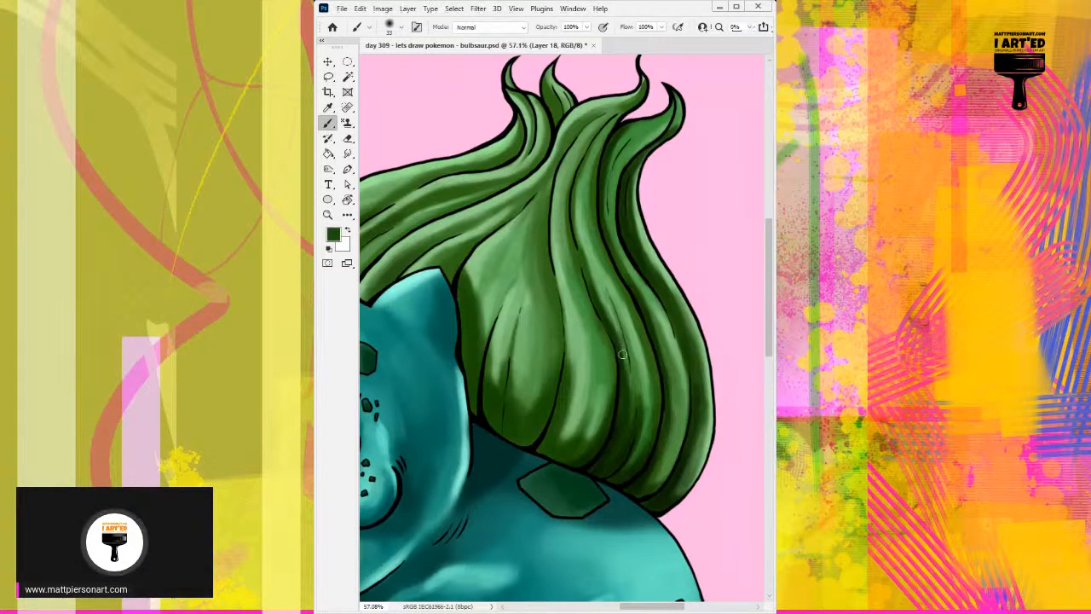
alt+click(610, 308)
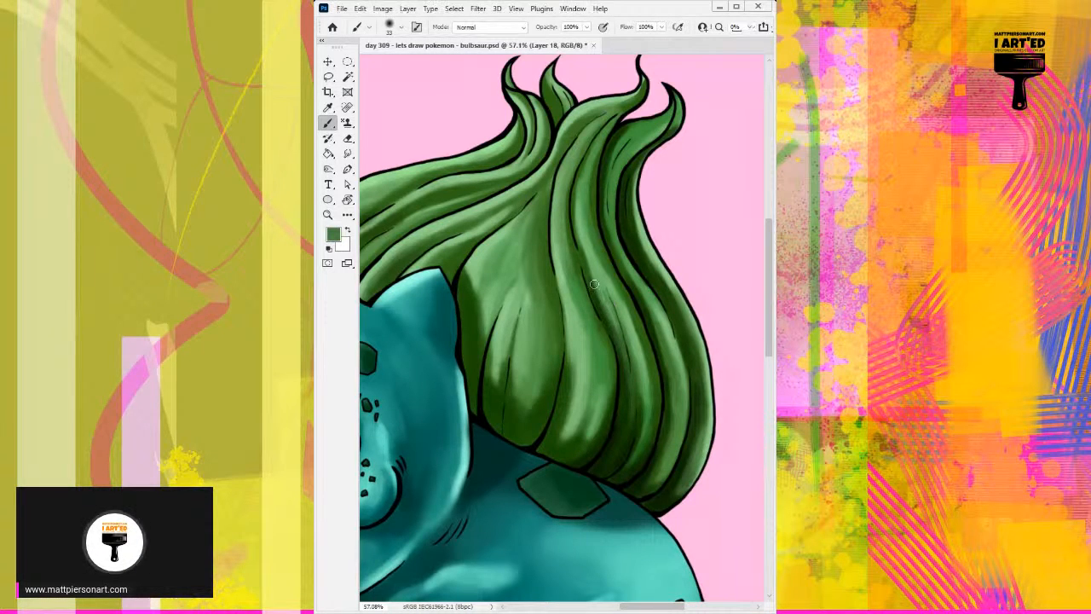
alt+click(605, 303)
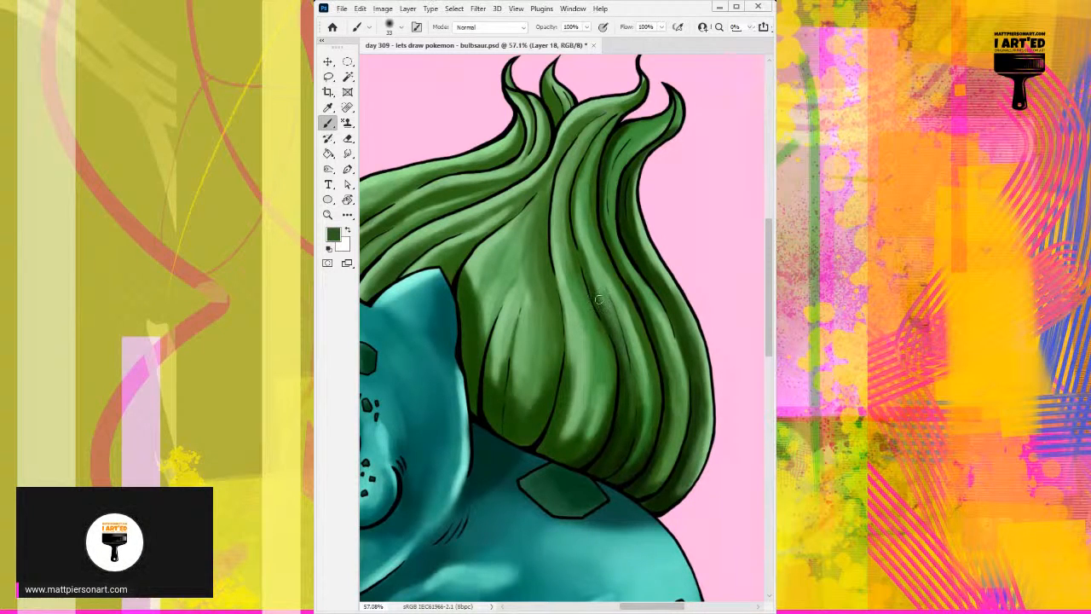
alt+click(596, 282)
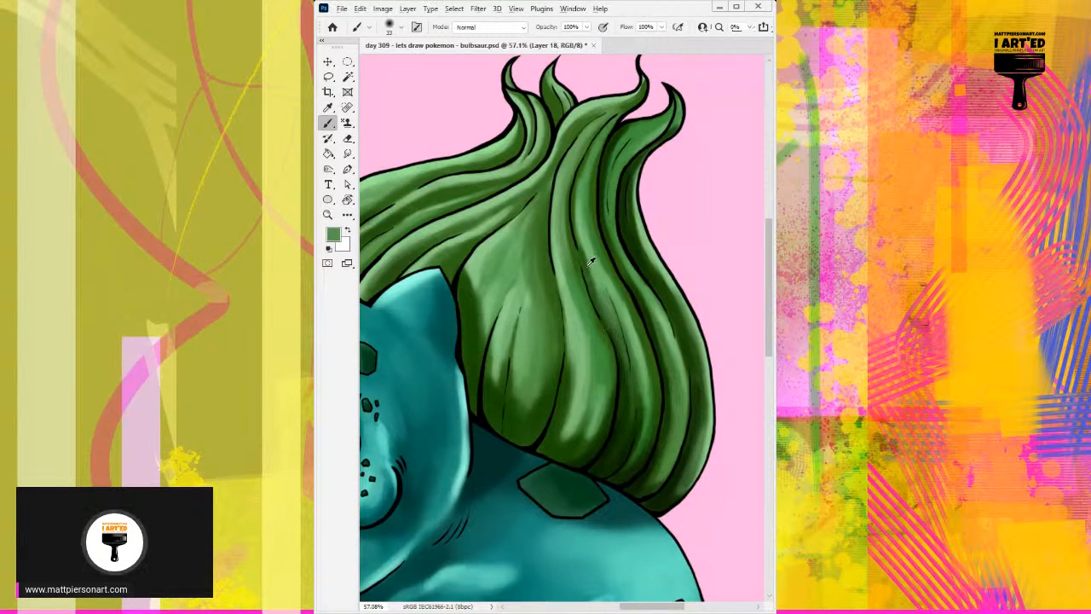
alt+click(589, 263)
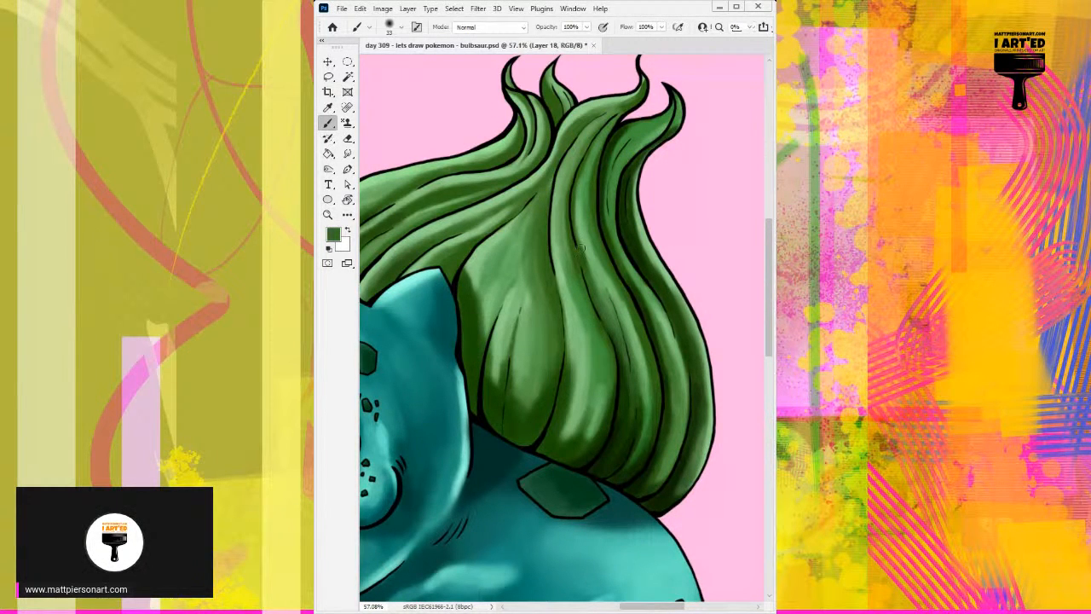
alt+click(590, 263)
drag(594, 265, 620, 328)
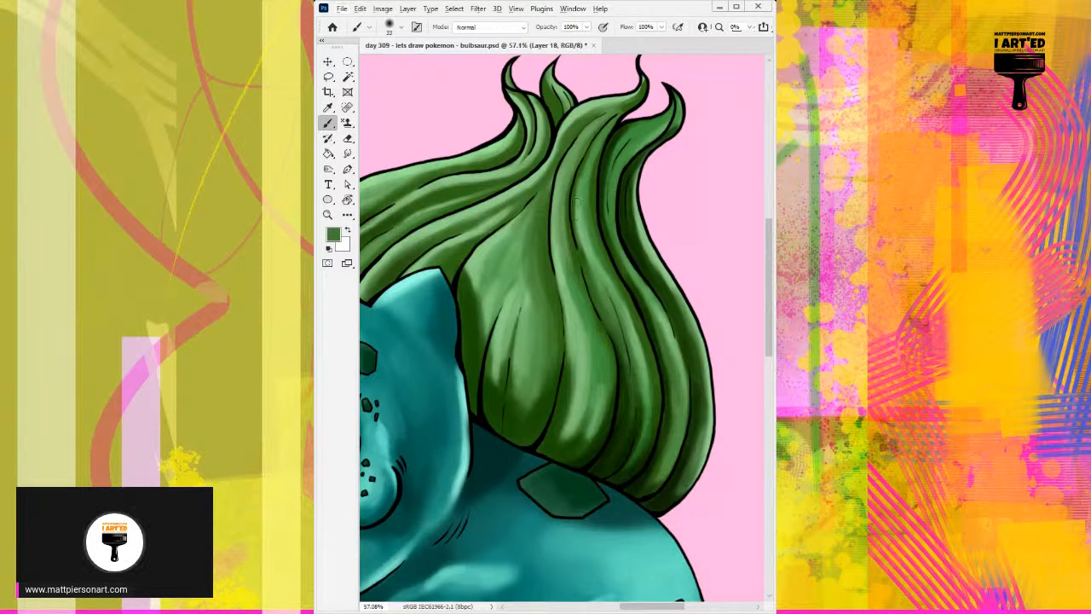
drag(578, 204, 594, 263)
Add light green highlights along the lower halves of the bulb's middle and rear folds.
alt+click(632, 328)
drag(633, 332, 639, 429)
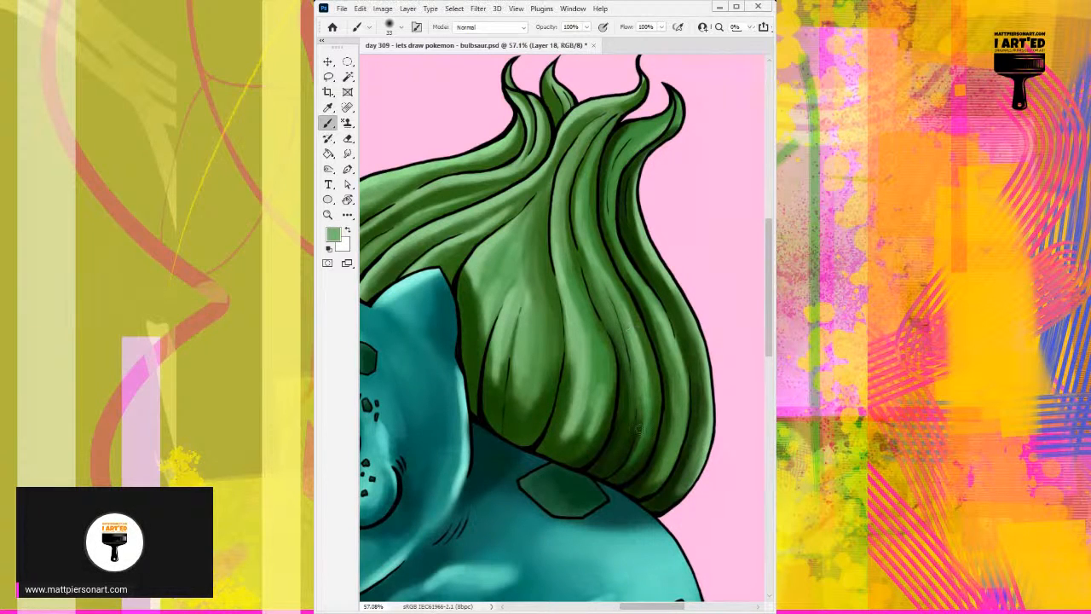
drag(639, 356, 646, 433)
drag(675, 356, 680, 419)
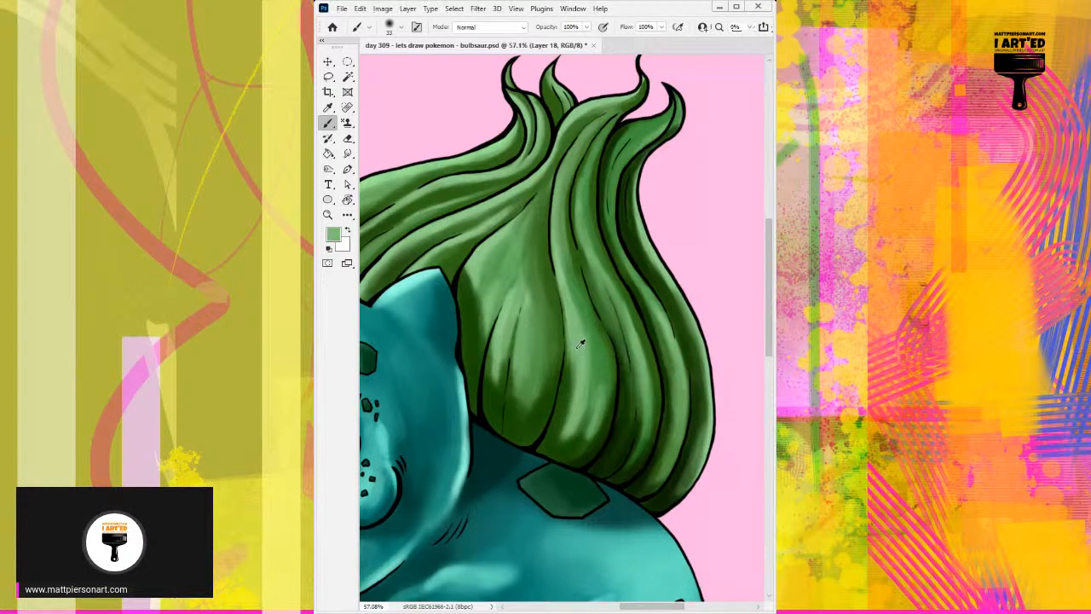
Brighten the centre of the fold beside the bulb's front lobe with sampled light greens.
mouse_move(589, 345)
mouse_down()
mouse_move(601, 404)
mouse_move(598, 334)
mouse_move(600, 387)
mouse_move(597, 372)
mouse_up()
mouse_move(562, 283)
mouse_down()
mouse_move(597, 346)
mouse_move(577, 310)
mouse_move(602, 382)
mouse_up()
alt+click(589, 344)
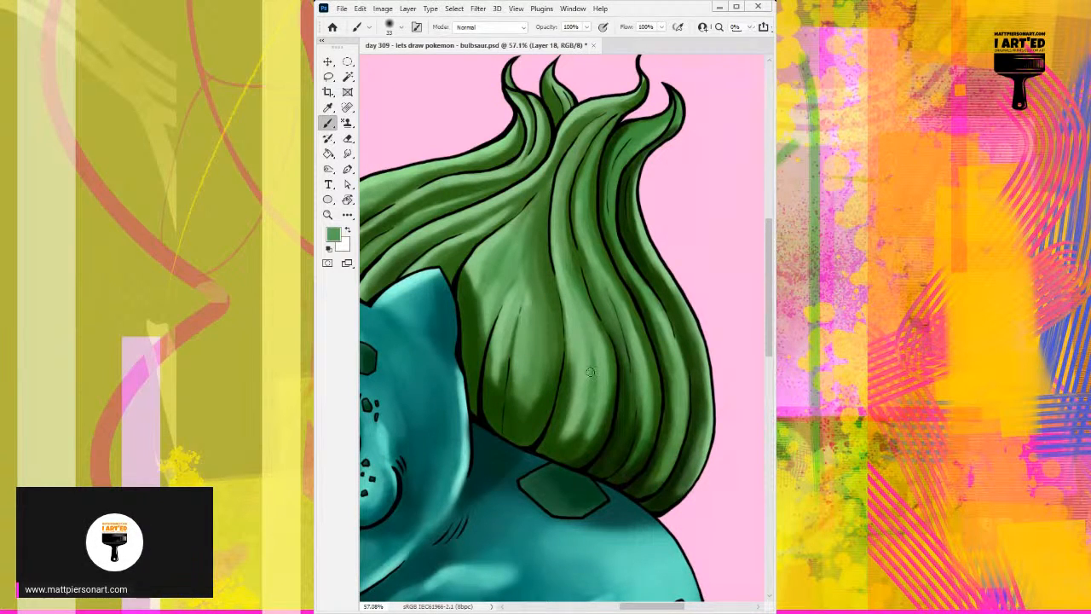
alt+click(587, 360)
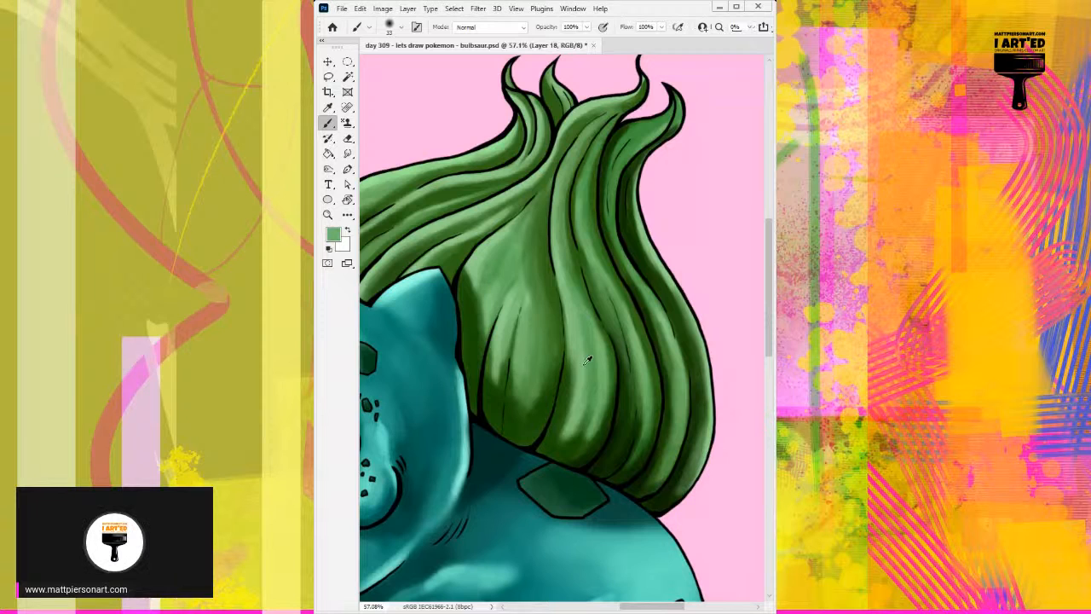
Add light green highlights to the centre of the bulb's front lobe and the fold beside it.
alt+click(546, 339)
alt+click(524, 325)
mouse_move(529, 315)
mouse_down()
mouse_move(527, 385)
mouse_move(539, 383)
mouse_up()
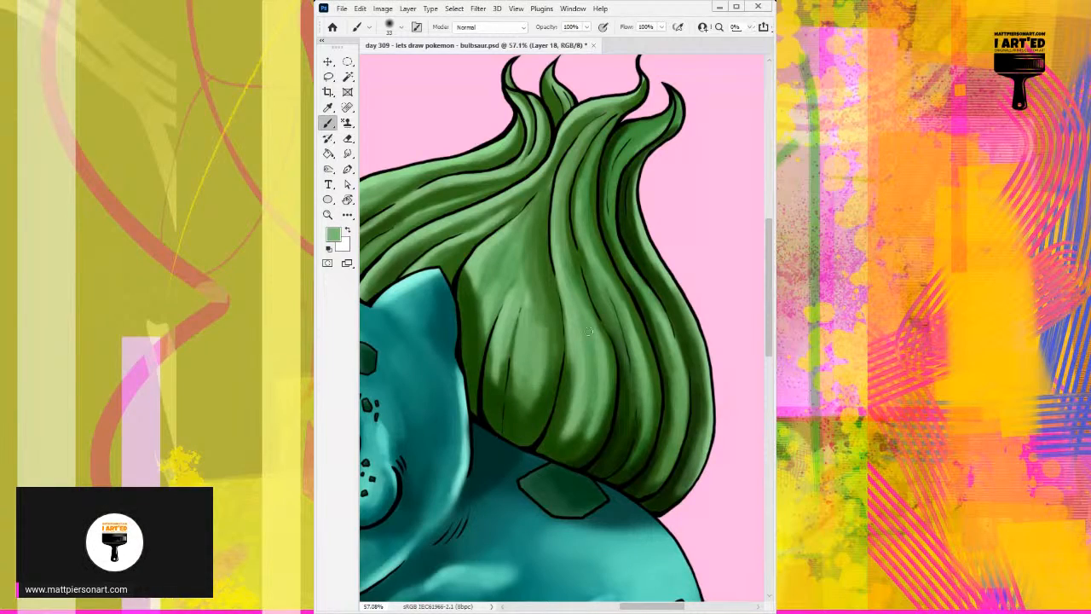
mouse_move(590, 343)
mouse_down()
mouse_move(563, 361)
mouse_move(505, 370)
mouse_move(572, 341)
mouse_up()
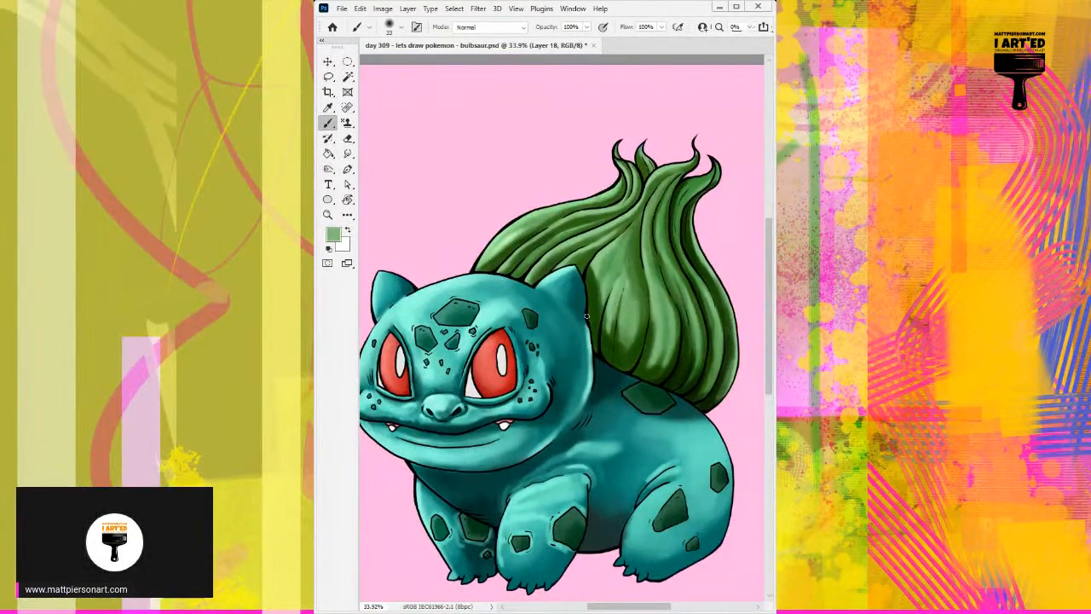
drag(625, 426, 593, 434)
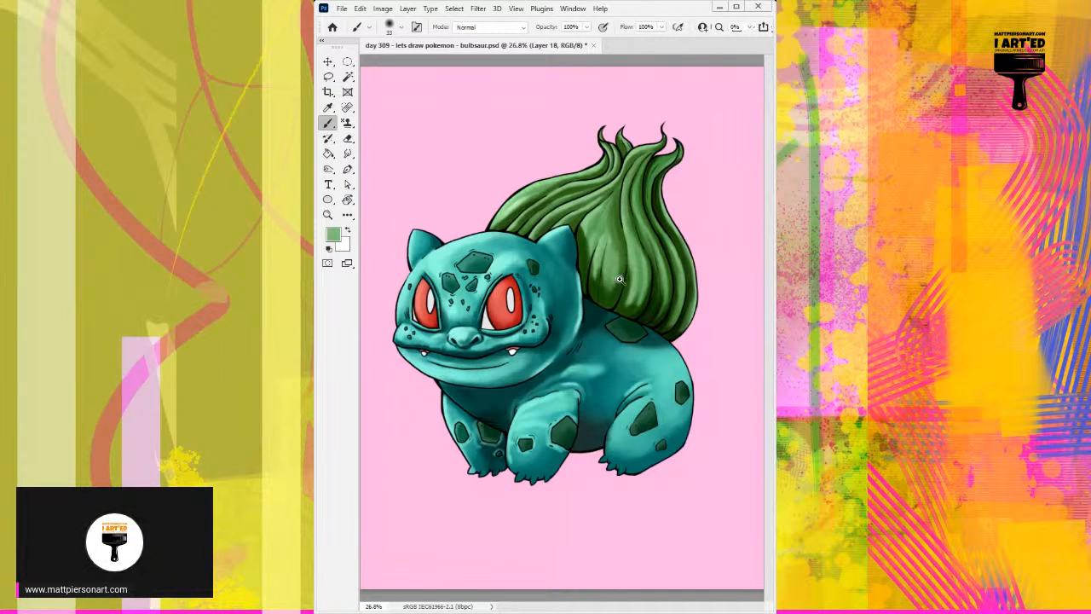
drag(607, 314, 617, 313)
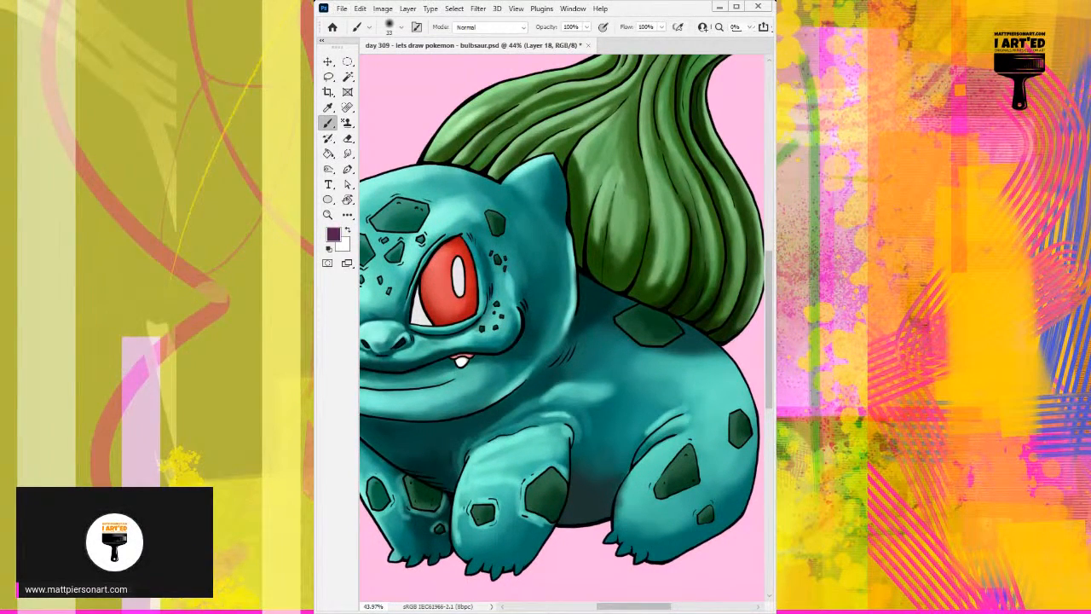
scroll(567, 342, up, 1)
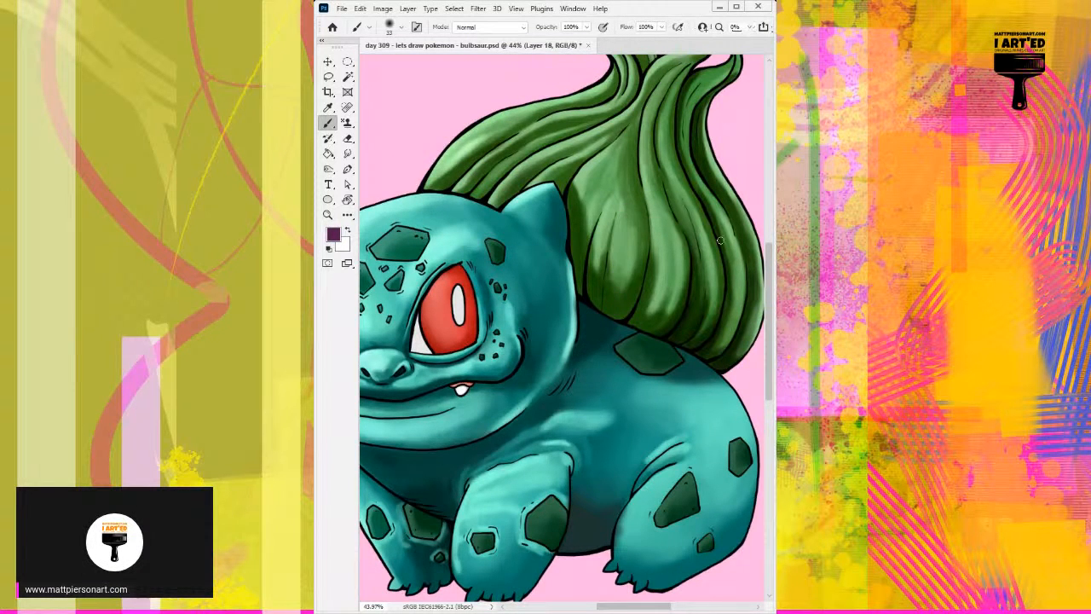
alt+click(635, 251)
click(771, 228)
drag(629, 255, 624, 295)
drag(634, 259, 629, 283)
key(ctrl+z)
key(ctrl+z)
key(ctrl+z)
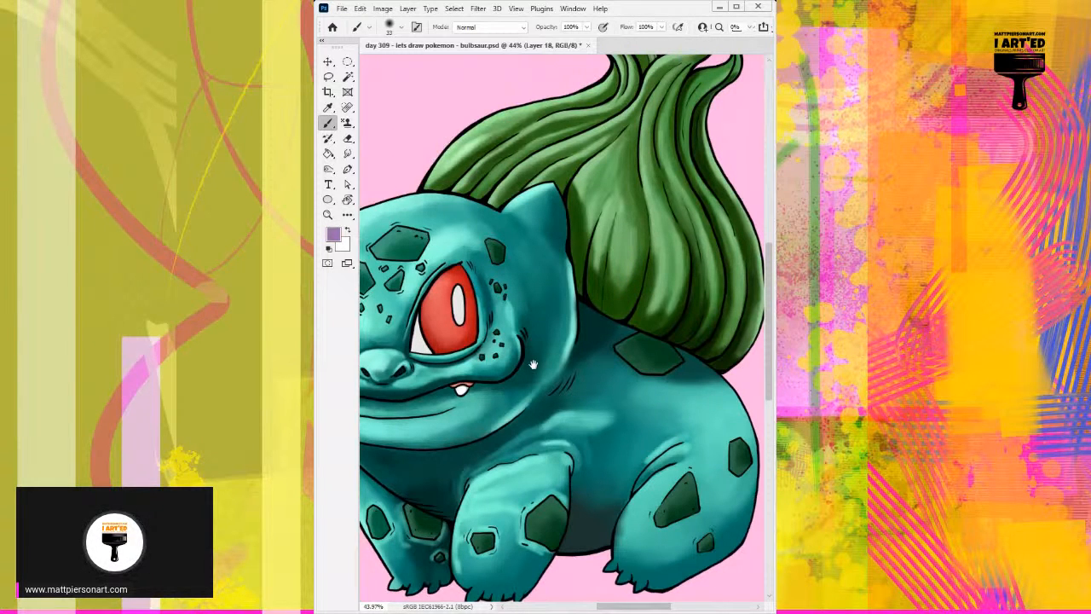
Paint light green highlights down the lower centre of the bulb's front lobe with a sampled pale green.
drag(531, 351, 592, 224)
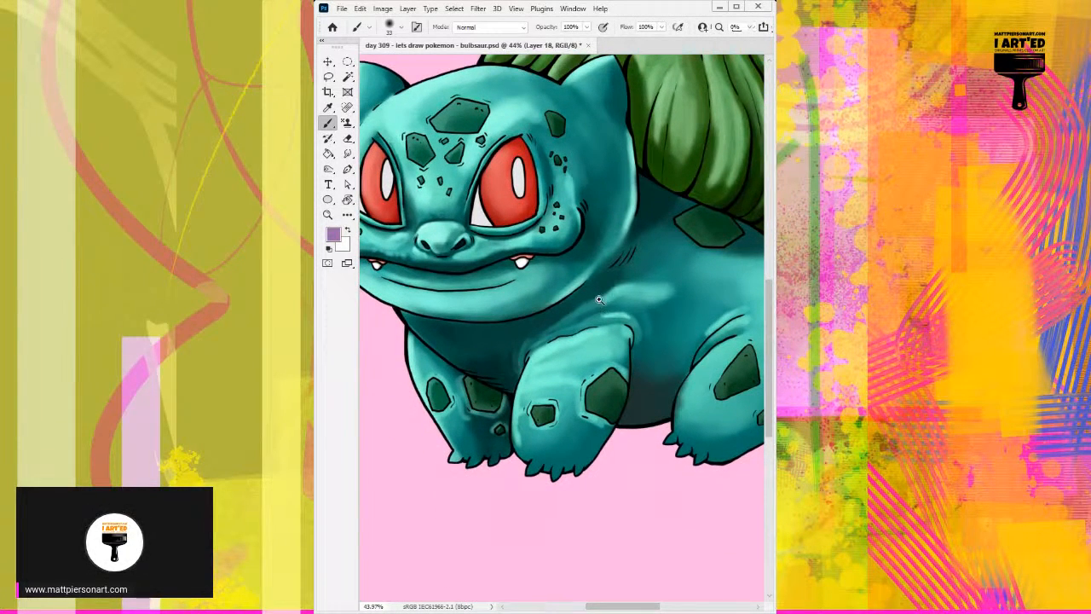
mouse_move(612, 304)
mouse_down()
mouse_move(674, 285)
mouse_move(603, 298)
mouse_up()
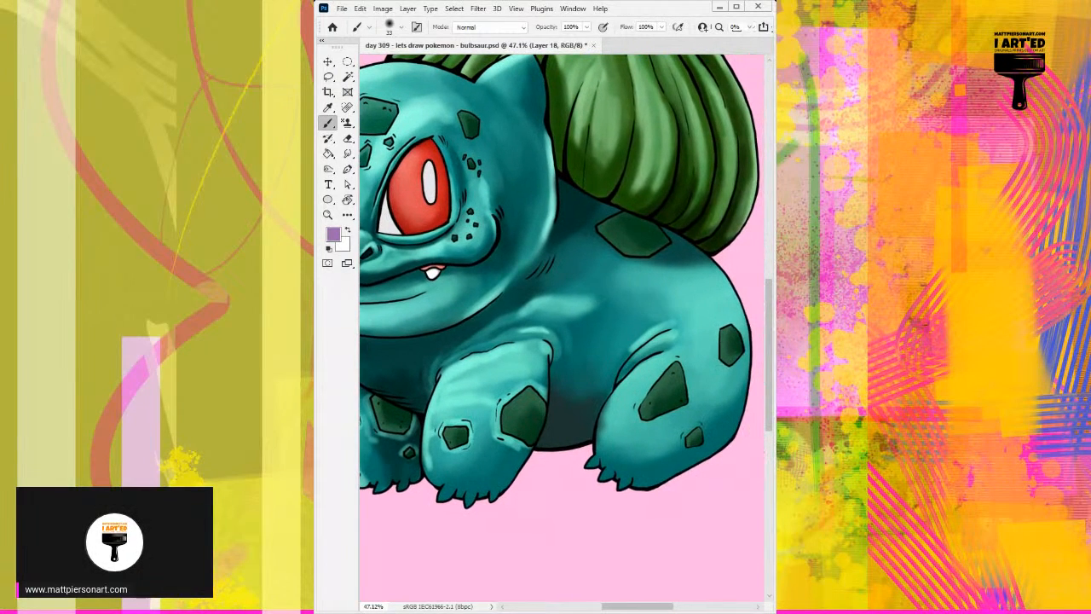
mouse_move(650, 202)
mouse_down()
mouse_move(655, 249)
mouse_move(626, 307)
mouse_move(614, 295)
mouse_up()
alt+click(603, 289)
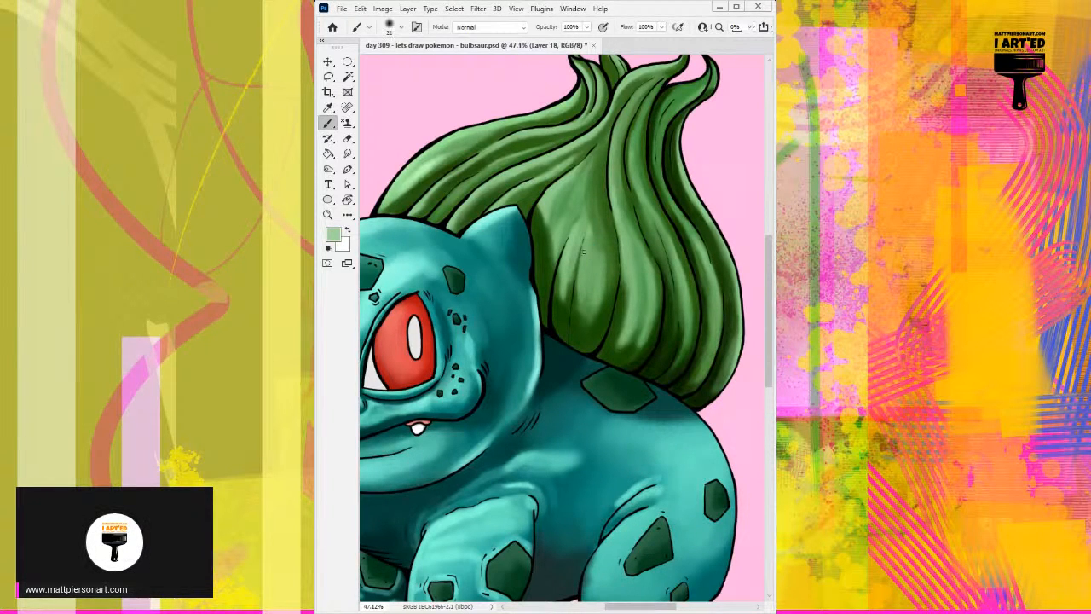
mouse_move(579, 291)
mouse_down()
mouse_move(585, 238)
mouse_move(583, 296)
mouse_move(589, 237)
mouse_move(594, 311)
mouse_up()
drag(600, 265, 597, 312)
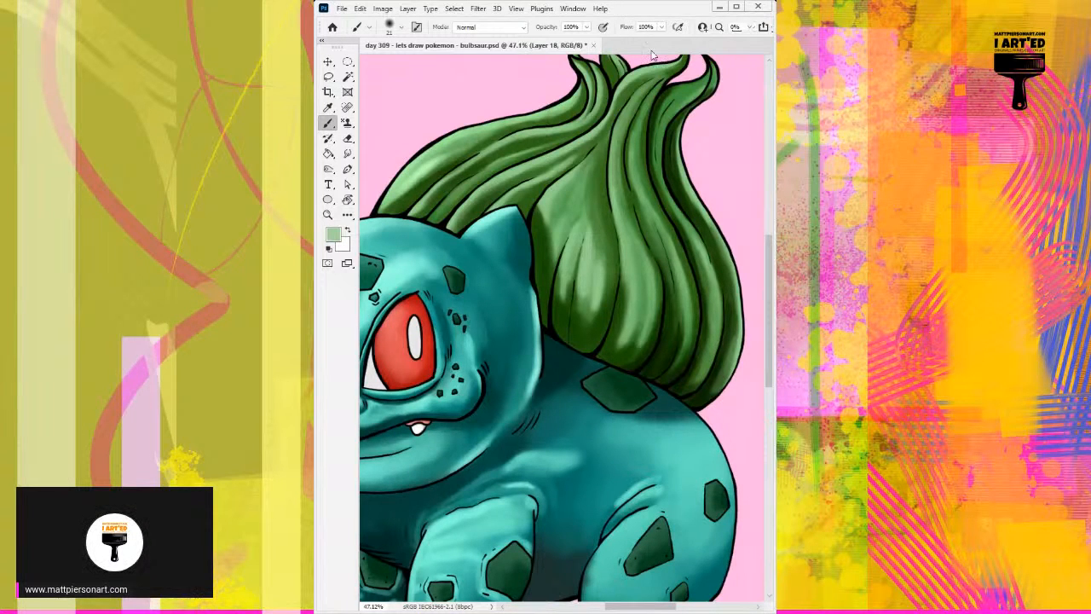
alt+click(601, 265)
mouse_move(596, 258)
mouse_down()
mouse_move(596, 237)
mouse_move(597, 255)
mouse_up()
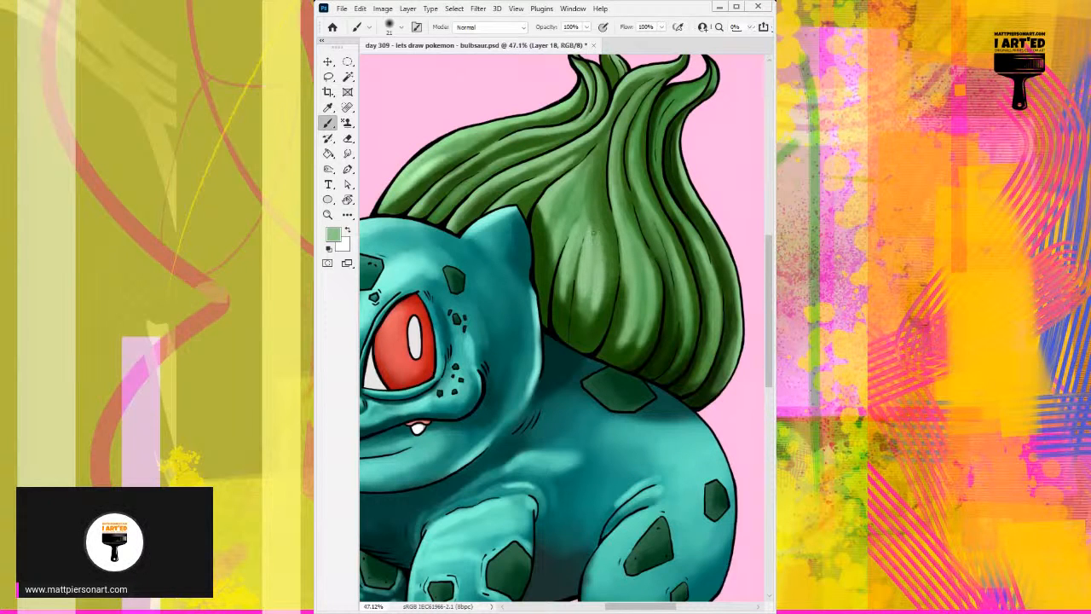
Blend sampled mid and light greens over the upper part of the bulb's front lobe and the adjoining folds.
alt+click(552, 191)
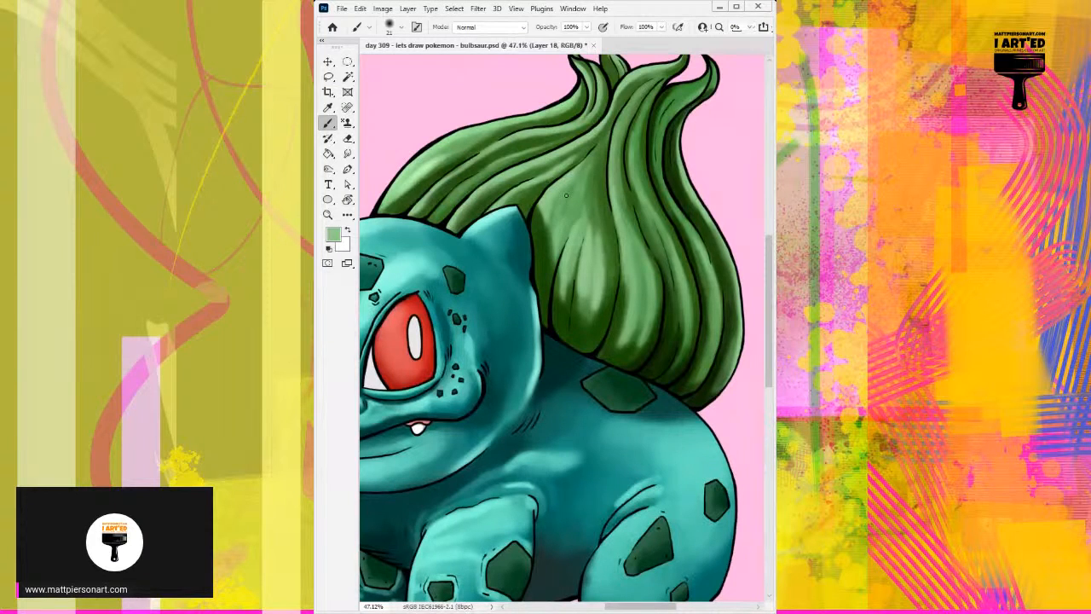
drag(566, 196, 557, 223)
alt+click(635, 255)
alt+click(573, 274)
drag(632, 179, 630, 273)
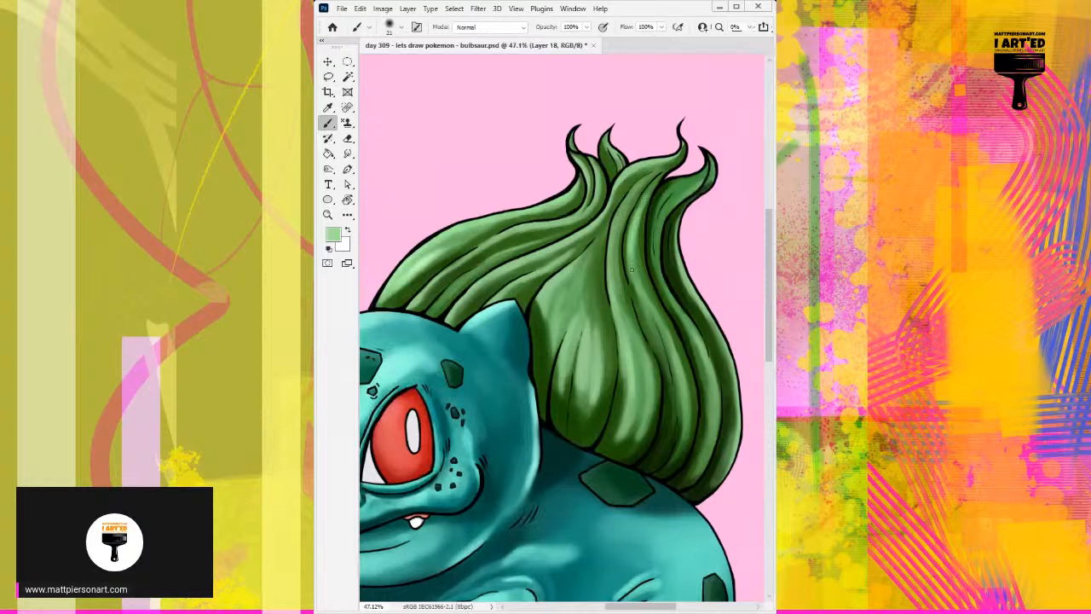
alt+click(617, 221)
alt+click(629, 237)
drag(589, 311, 594, 350)
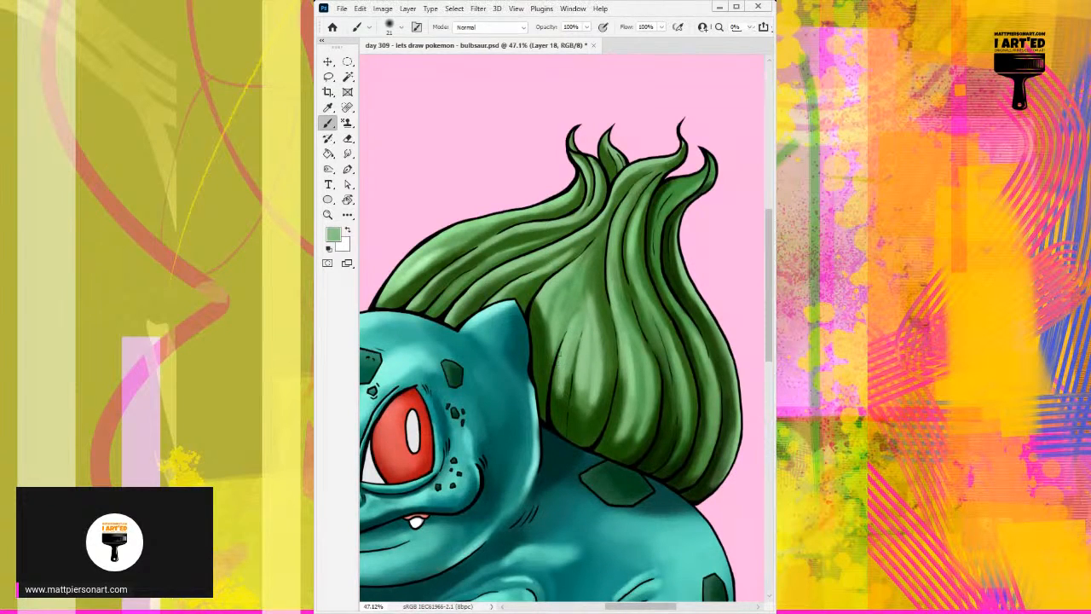
alt+click(558, 302)
alt+click(553, 280)
Reduce the brush size to 10 and add thin pale green highlights along the front lobe's upper edge and lower centre.
key(bracketleft)
key(bracketleft)
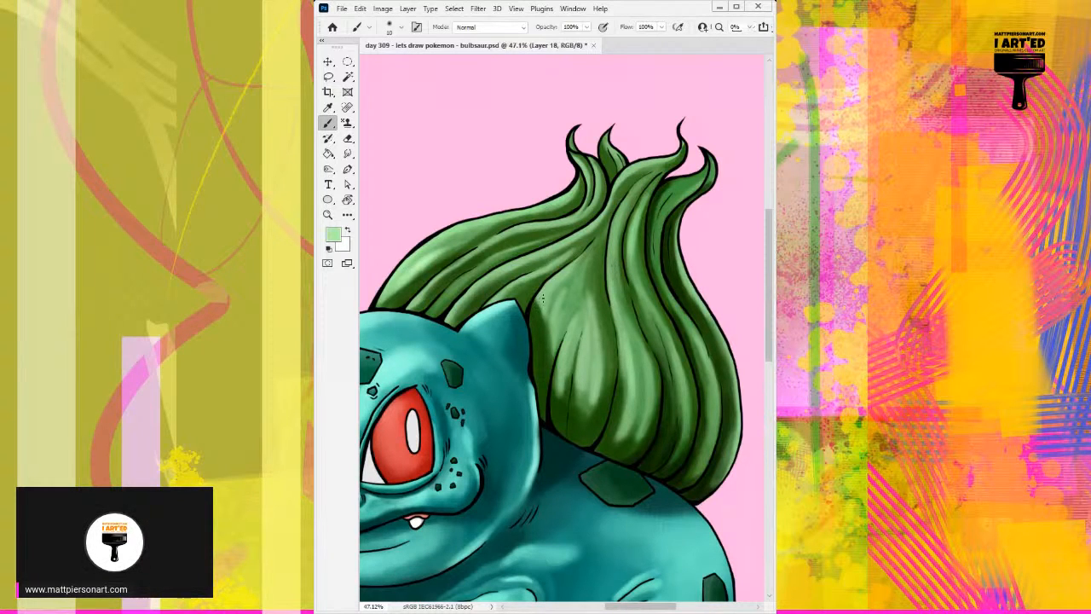
drag(563, 291, 545, 331)
drag(593, 352, 593, 400)
drag(598, 349, 600, 404)
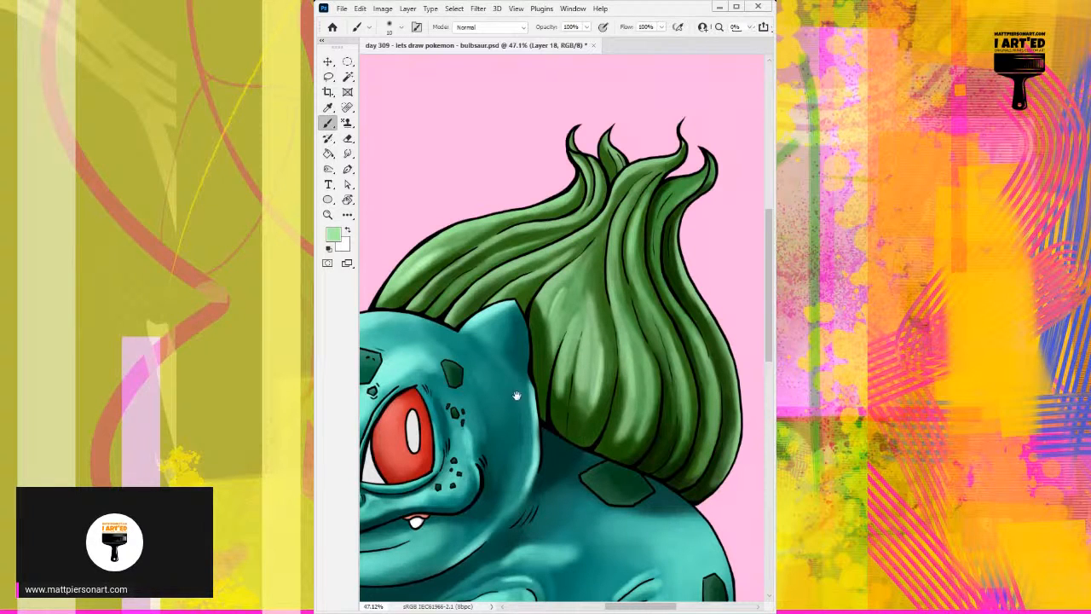
Switch to Layer 16 and touch up the skin around the near front leg's small spot with sampled teals.
drag(517, 396, 606, 392)
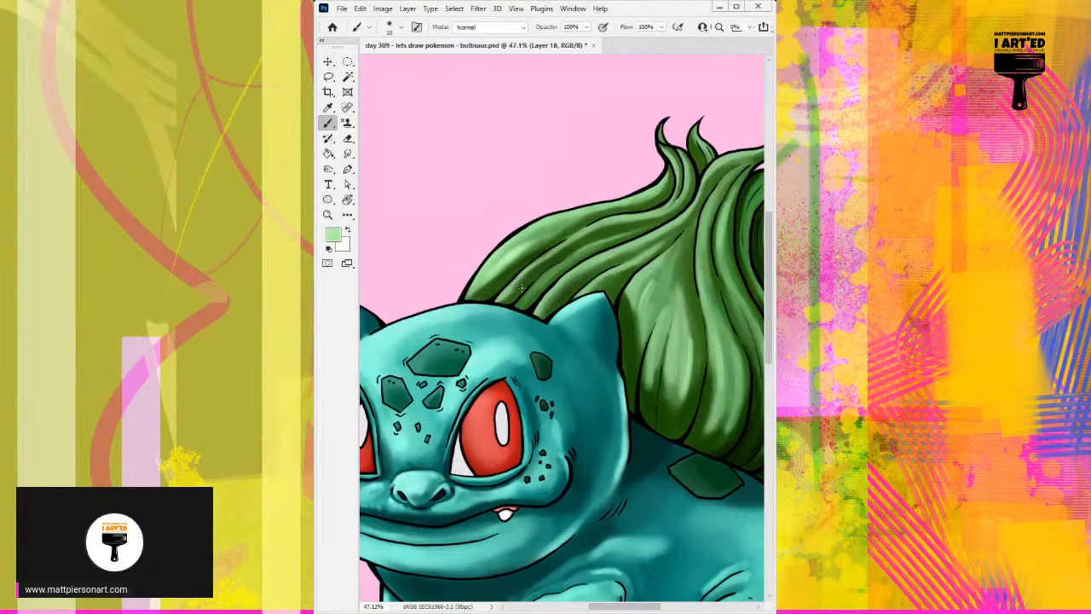
drag(521, 292, 532, 296)
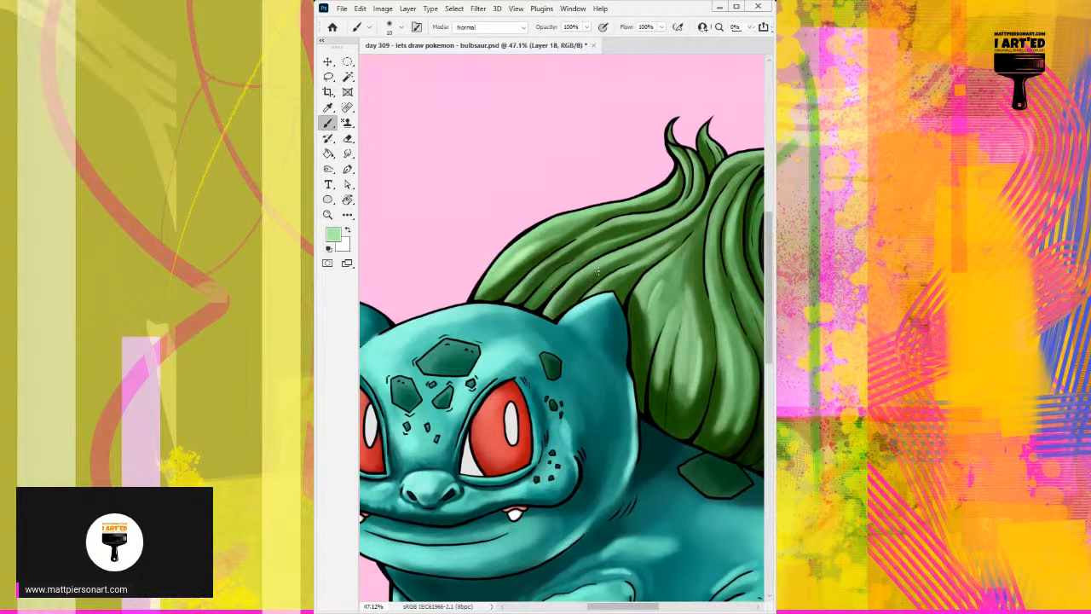
drag(598, 269, 606, 270)
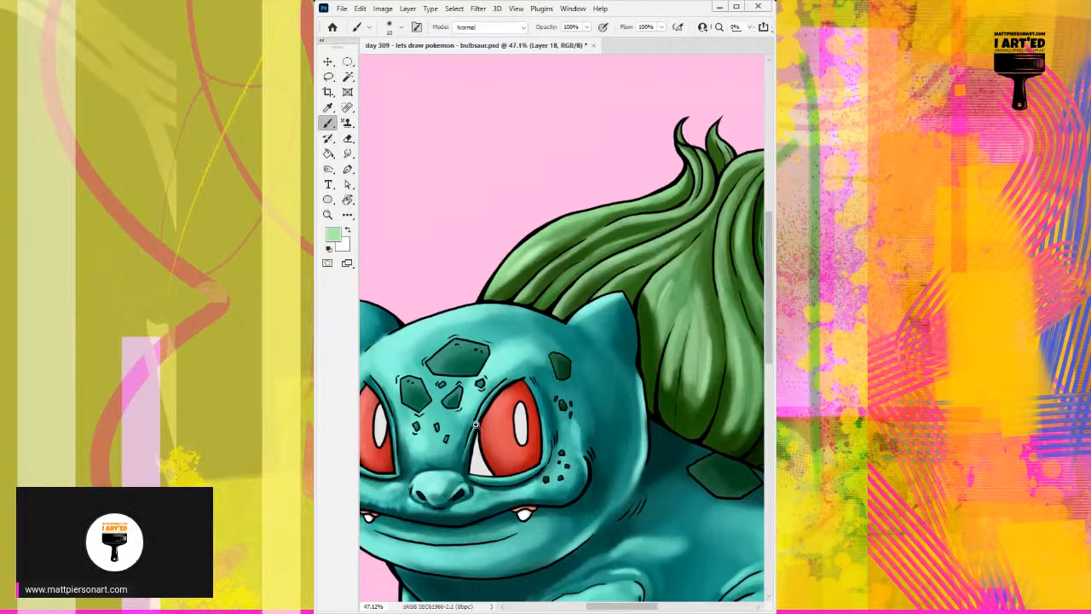
drag(475, 424, 576, 407)
drag(576, 407, 518, 72)
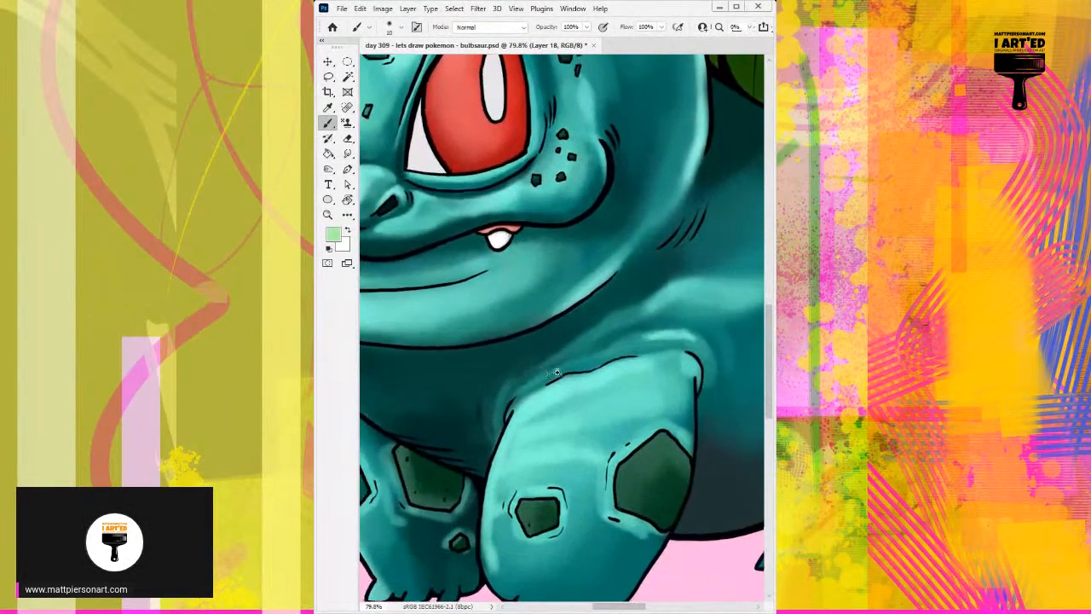
drag(589, 355, 522, 366)
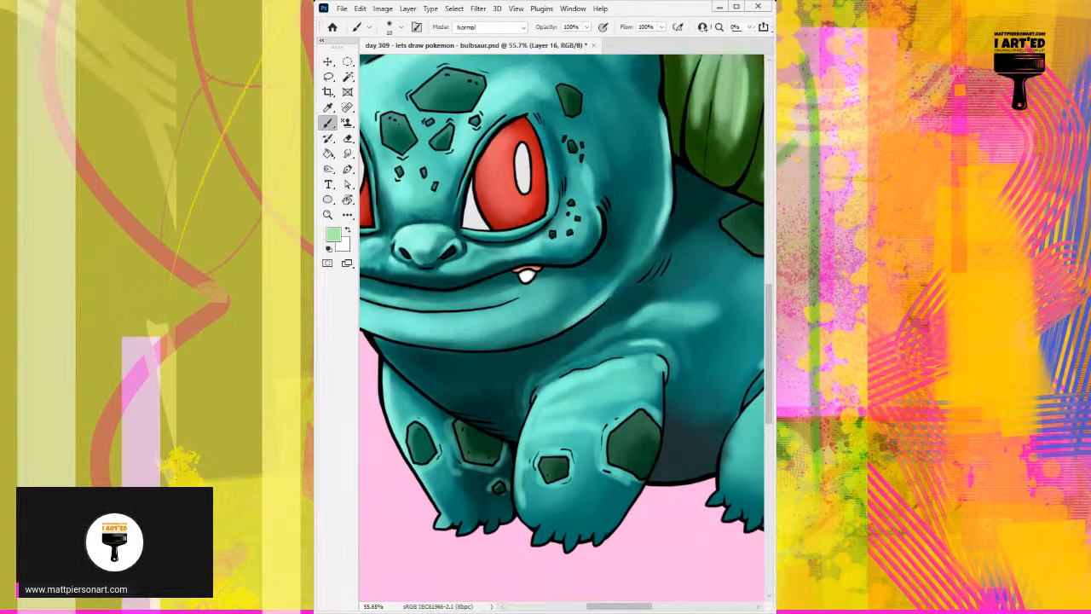
drag(509, 425, 530, 375)
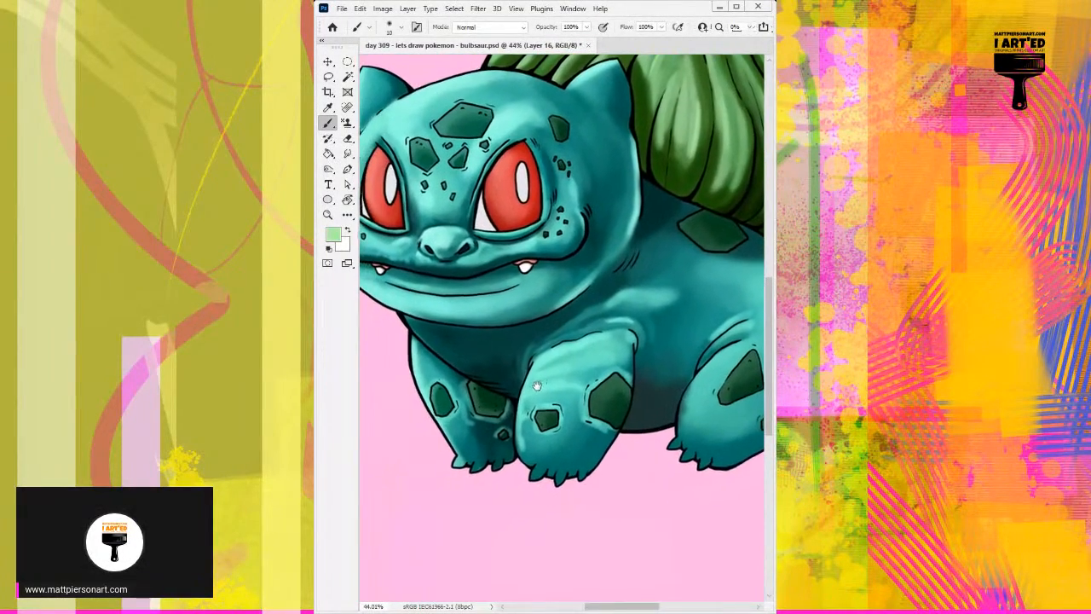
alt+click(530, 375)
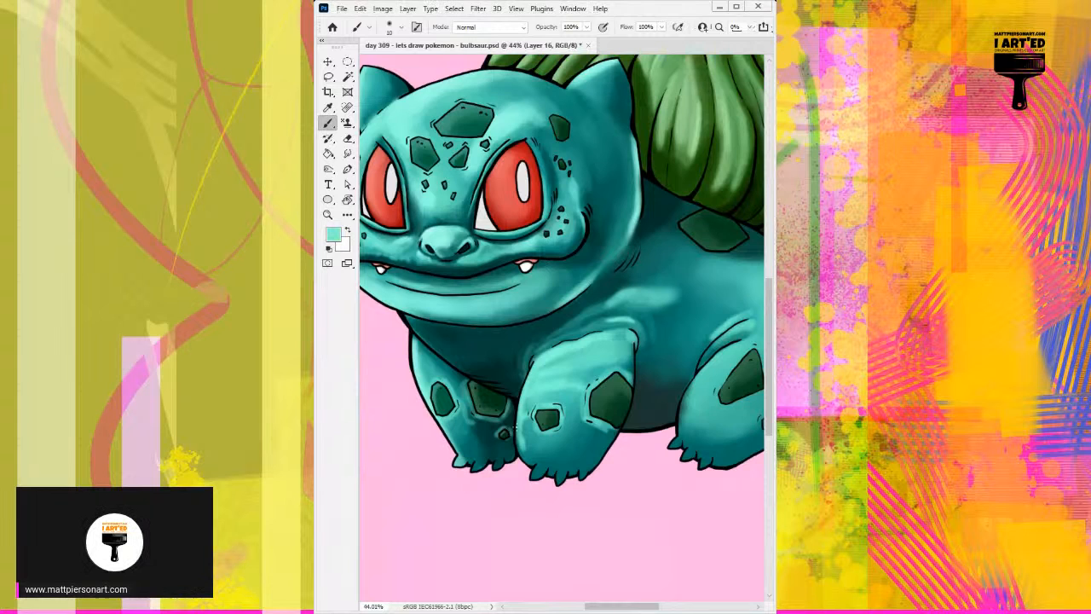
drag(518, 415, 569, 441)
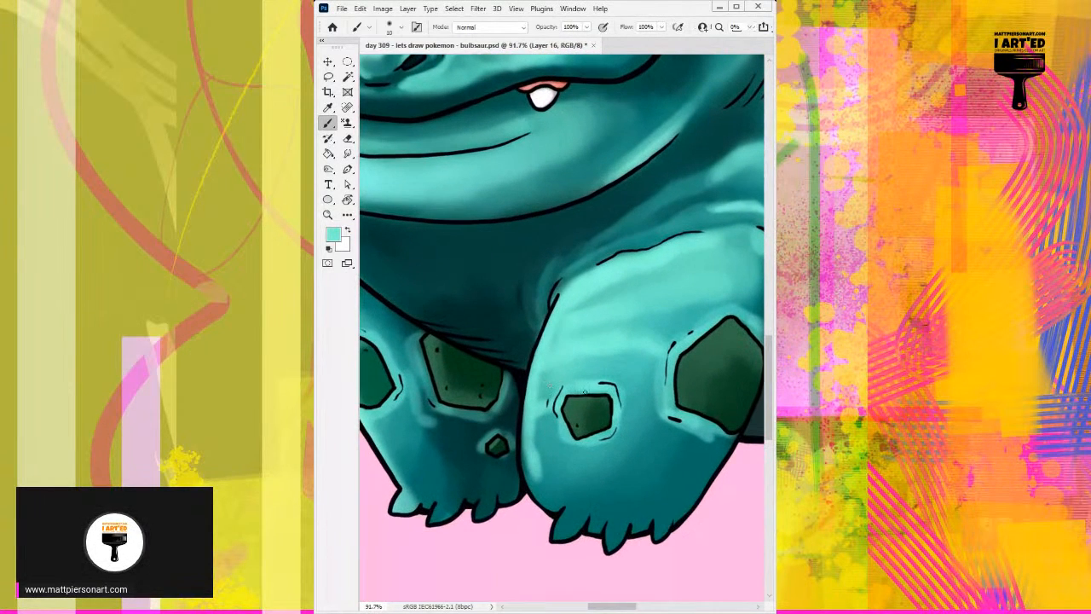
alt+click(569, 441)
alt+click(627, 501)
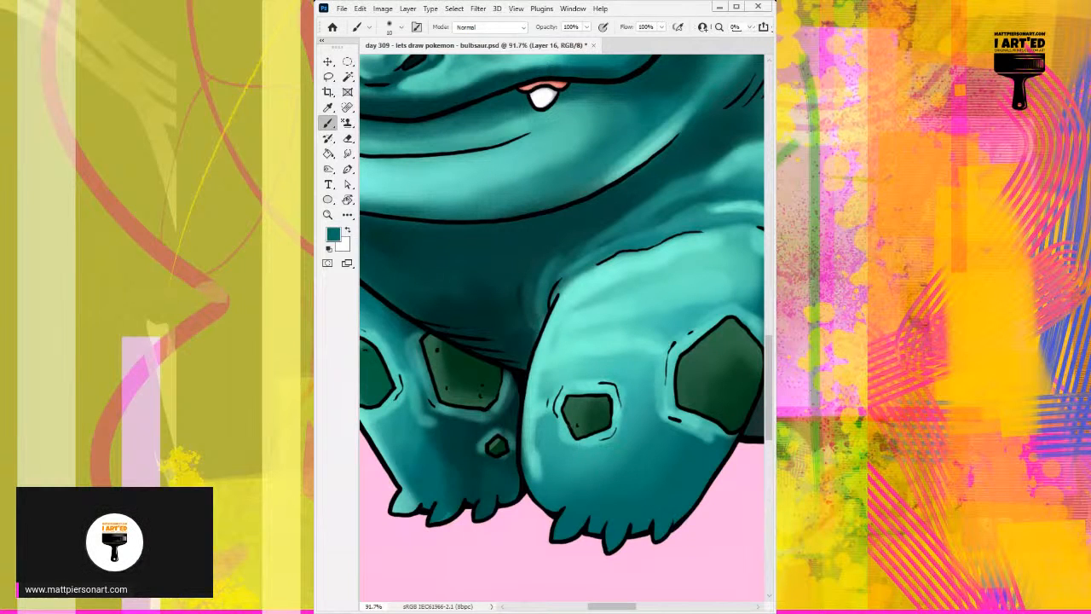
alt+click(564, 398)
alt+click(554, 434)
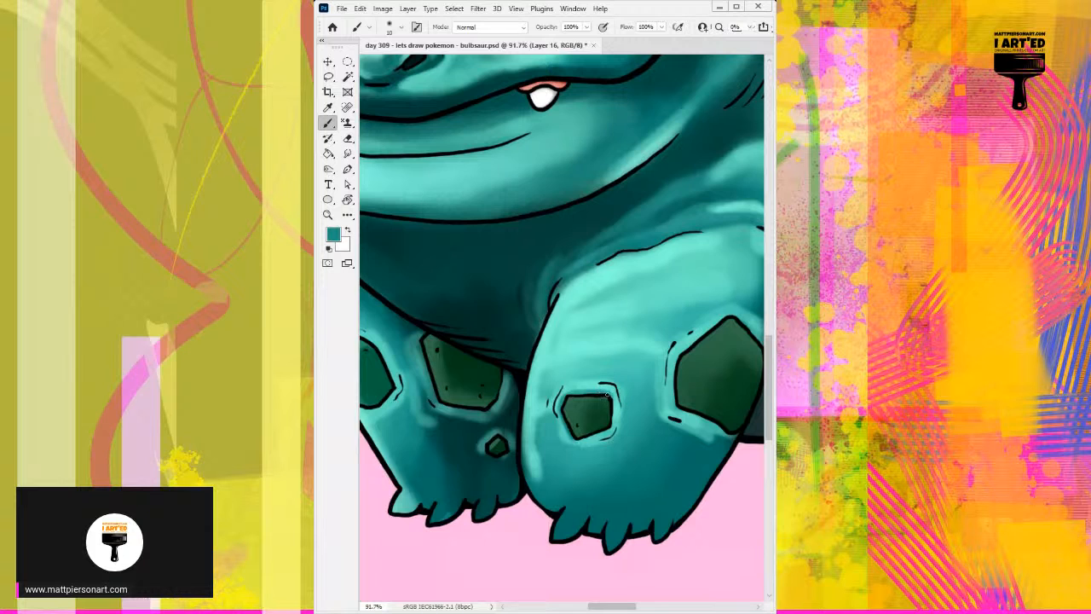
Refine the raised rim along the sides of the small front-leg spot with sampled light and mid teals.
mouse_move(613, 400)
mouse_down()
mouse_move(608, 429)
mouse_move(608, 402)
mouse_move(578, 394)
mouse_move(615, 403)
mouse_move(608, 427)
mouse_move(609, 408)
mouse_move(582, 438)
mouse_up()
alt+click(562, 429)
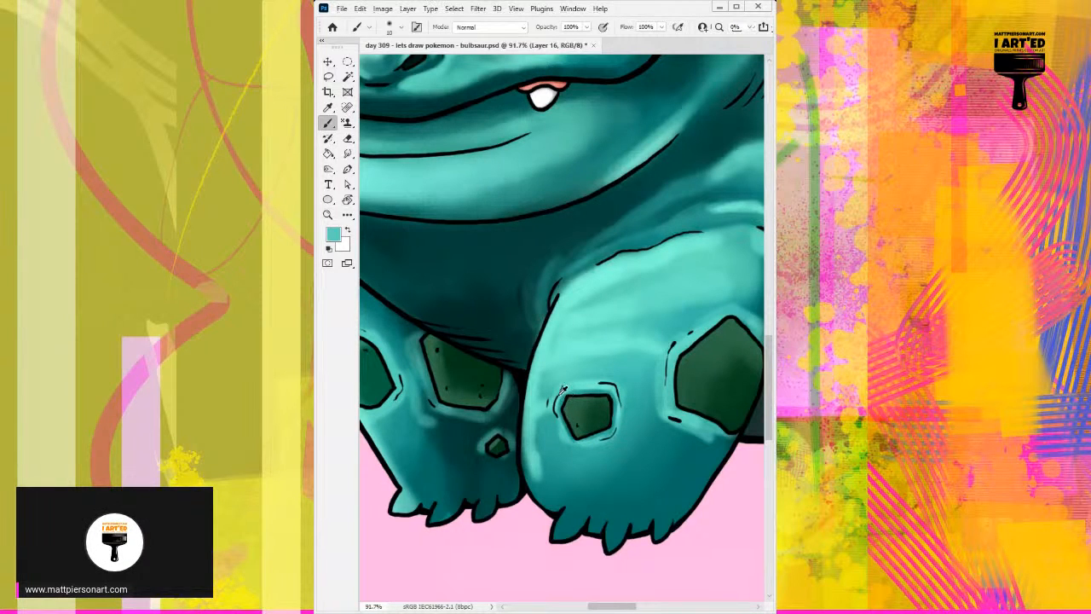
drag(564, 428, 559, 421)
alt+click(582, 382)
alt+click(567, 396)
alt+click(581, 461)
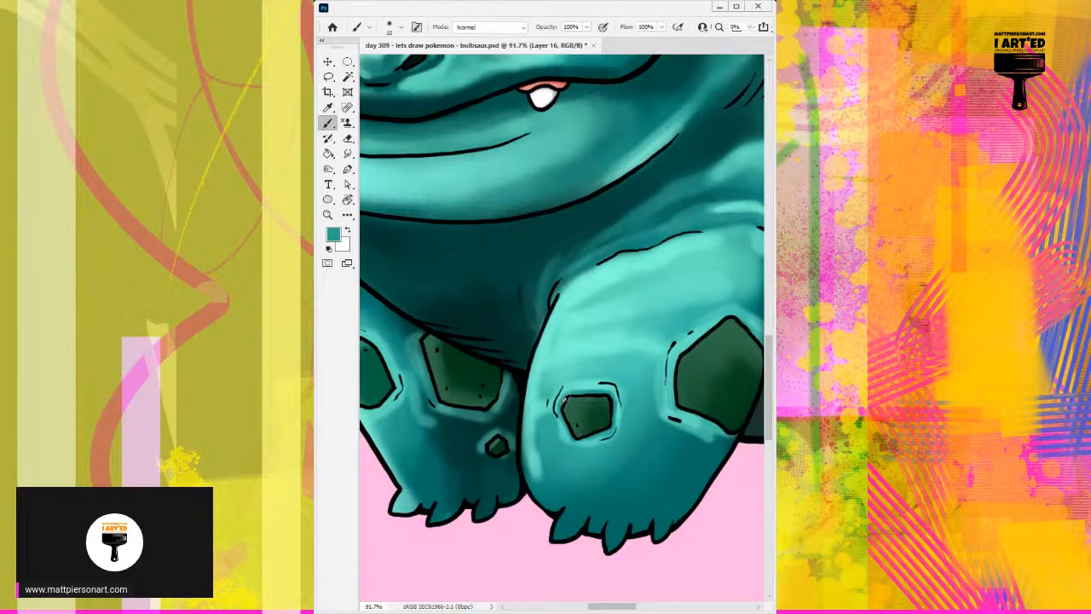
Shade the skin above and beside the rim of the near front leg's small spot with mid teal.
alt+click(553, 395)
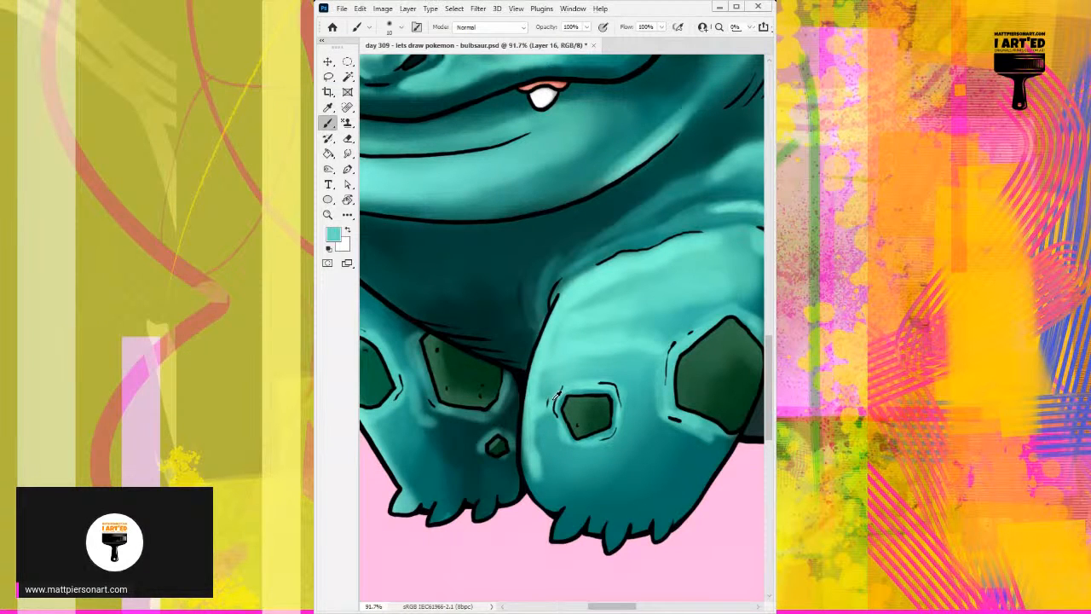
alt+click(585, 464)
drag(557, 390, 548, 409)
drag(596, 377, 573, 381)
drag(564, 381, 605, 376)
mouse_move(570, 380)
mouse_down()
mouse_move(615, 379)
mouse_move(623, 404)
mouse_move(613, 379)
mouse_move(562, 382)
mouse_up()
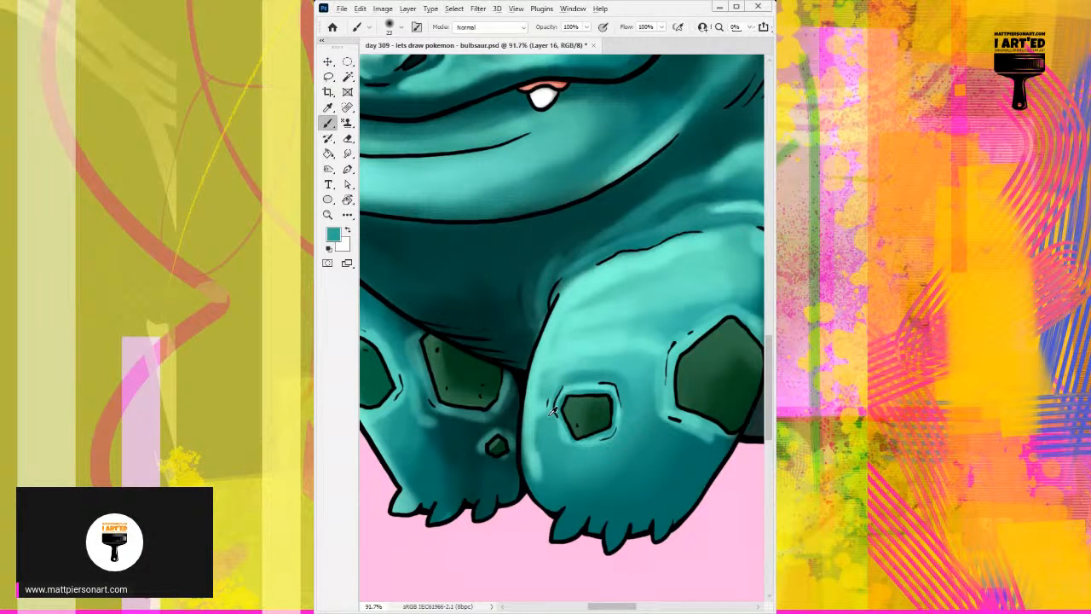
Soften the shading above the small front-leg spot into the surrounding skin with sampled teals.
alt+click(561, 381)
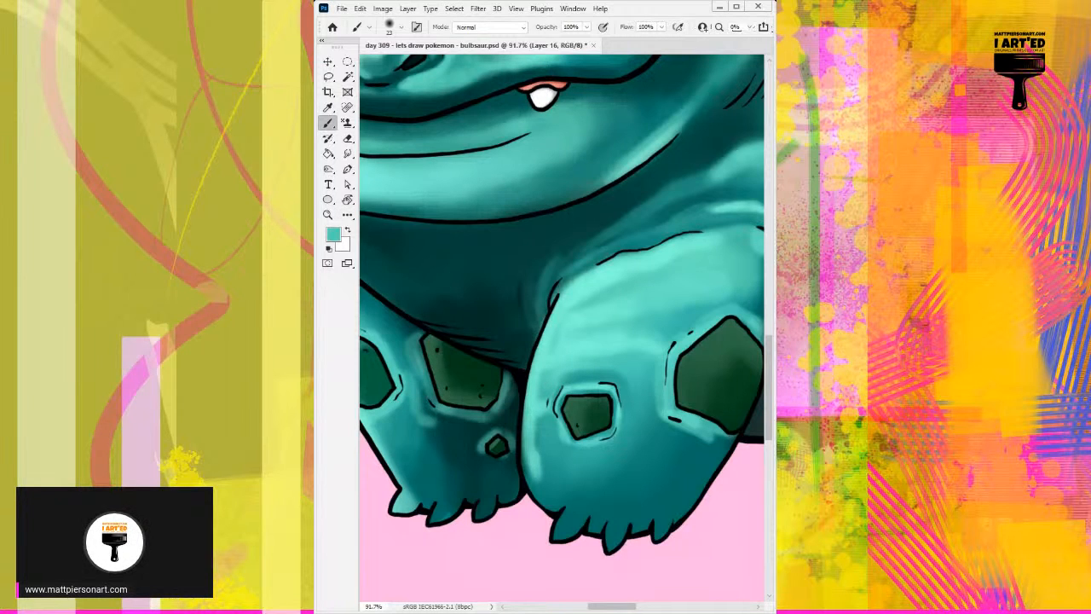
scroll(520, 434, down, 1)
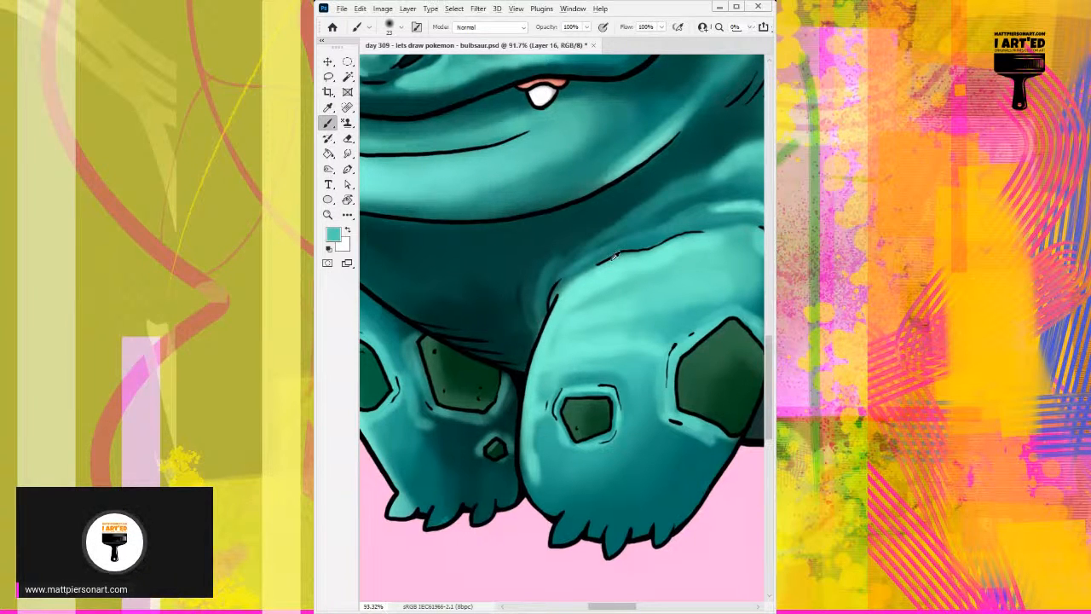
alt+click(564, 379)
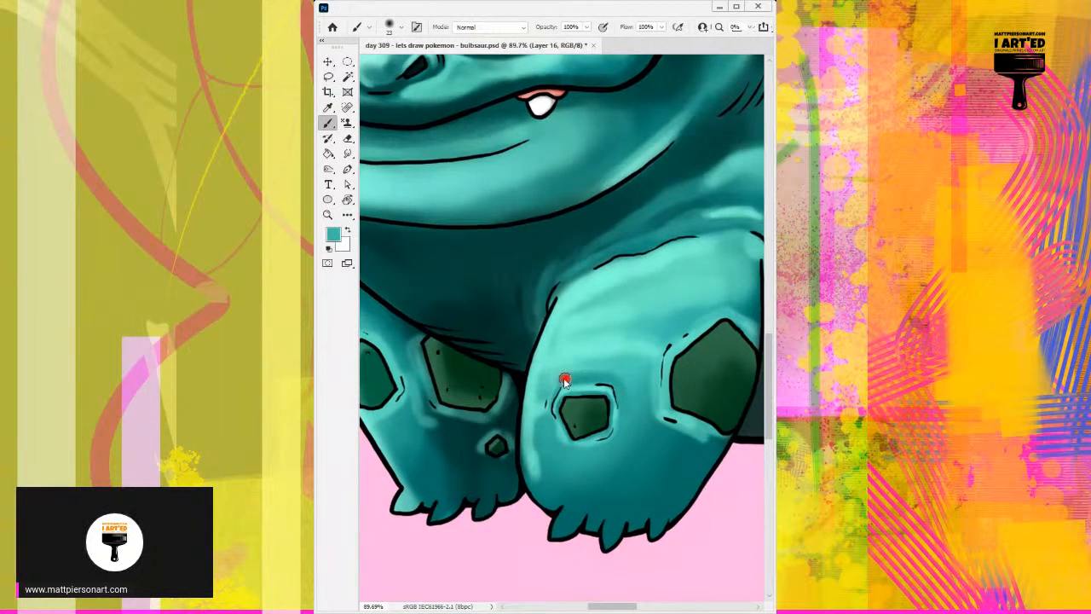
drag(562, 381, 558, 382)
scroll(555, 385, down, 1)
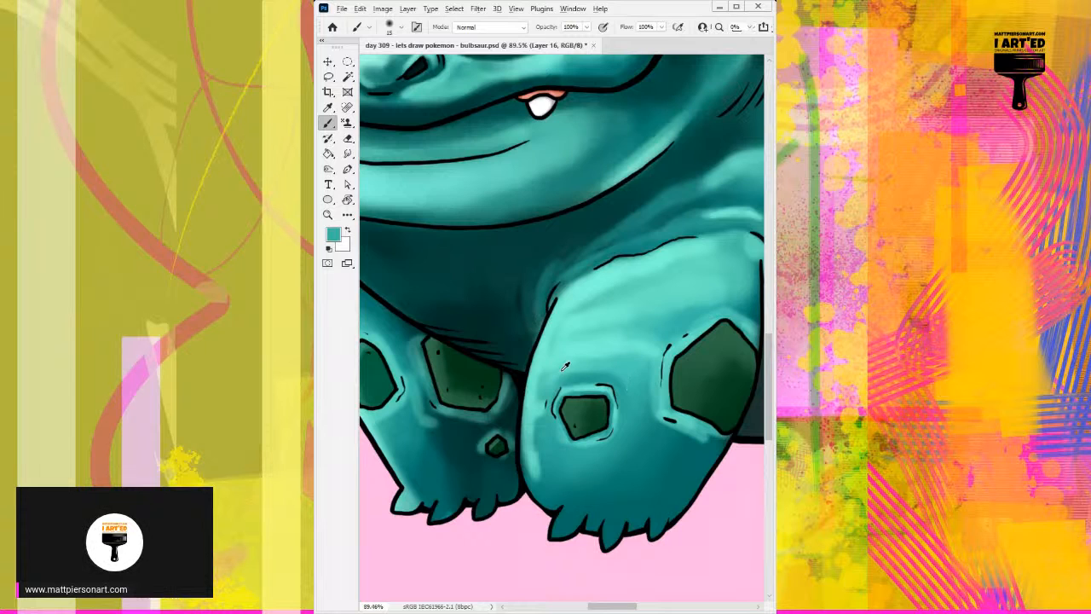
Blend light and mid teals across the skin between the near front leg's small and large spots.
alt+click(569, 340)
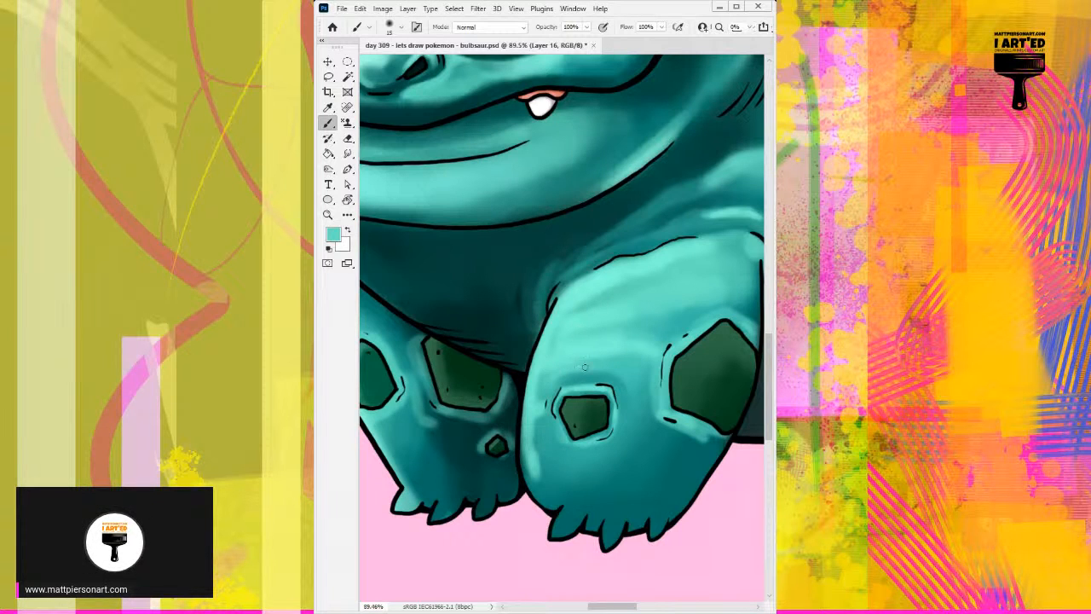
mouse_move(618, 372)
mouse_down()
mouse_move(625, 410)
mouse_move(656, 389)
mouse_move(657, 365)
mouse_move(675, 363)
mouse_move(647, 405)
mouse_move(623, 388)
mouse_up()
alt+click(656, 371)
alt+click(652, 381)
drag(671, 356, 670, 394)
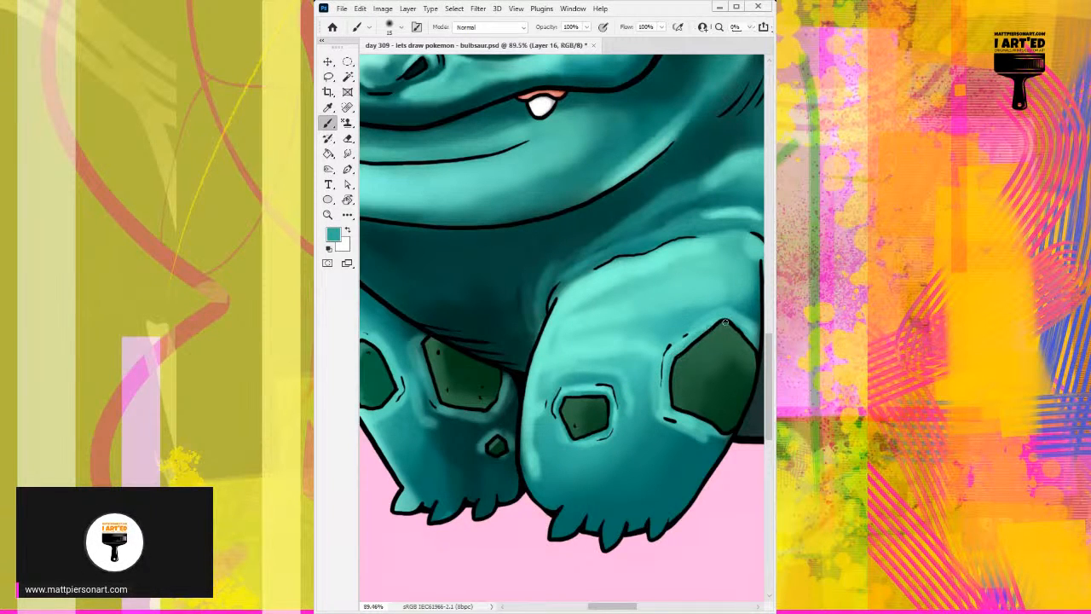
drag(533, 351, 660, 330)
drag(626, 294, 662, 390)
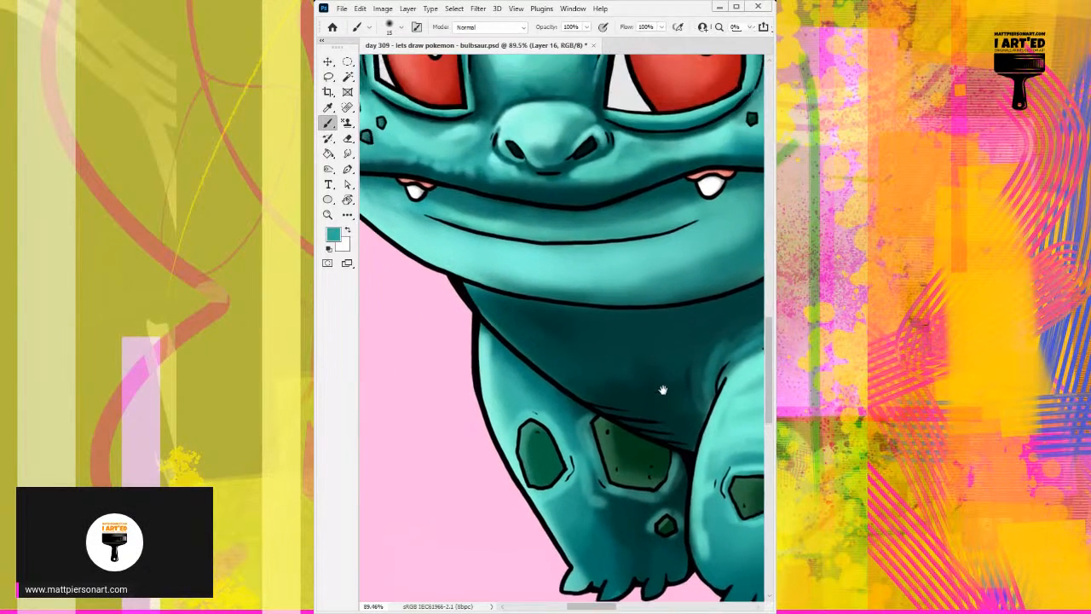
Paint the claws on both front feet solid light grey.
drag(600, 243, 610, 346)
scroll(610, 346, down, 5)
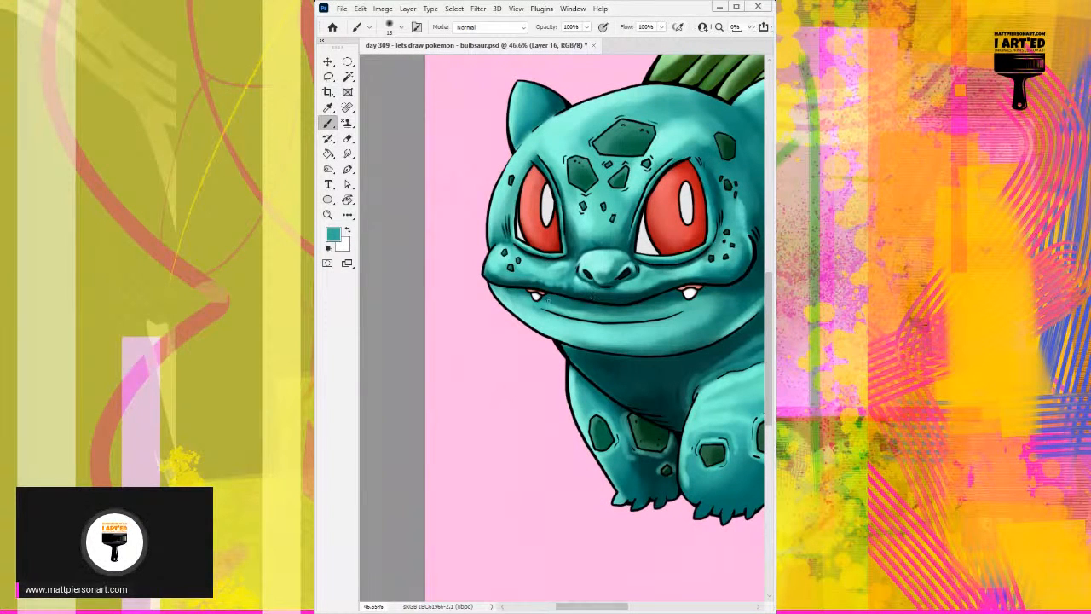
mouse_move(714, 243)
mouse_down()
mouse_move(675, 263)
mouse_move(634, 214)
mouse_up()
drag(706, 257, 674, 259)
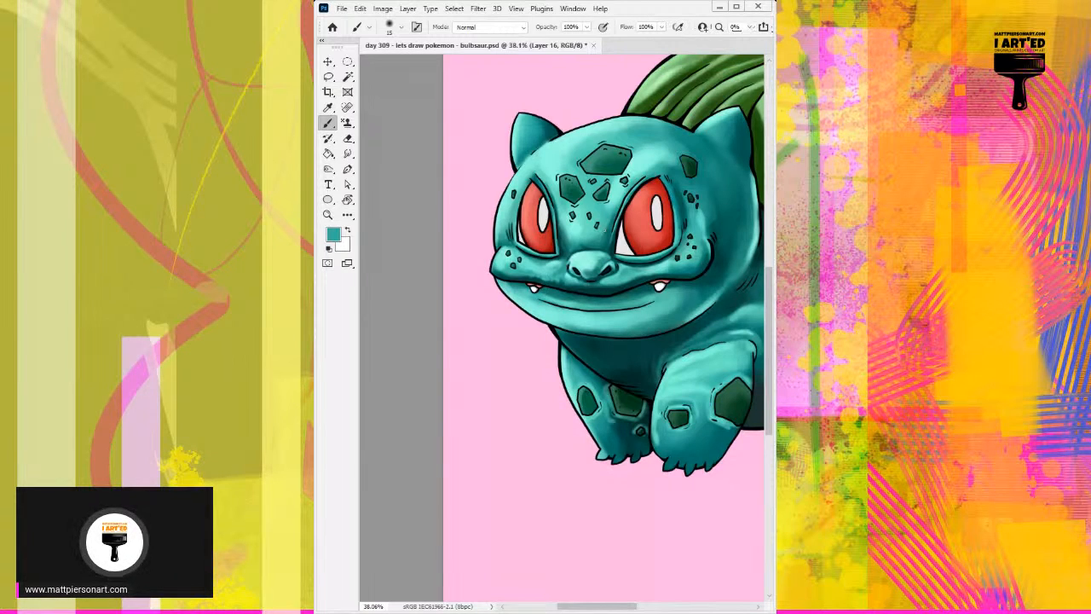
mouse_move(566, 349)
mouse_down()
mouse_move(587, 326)
mouse_move(625, 320)
mouse_up()
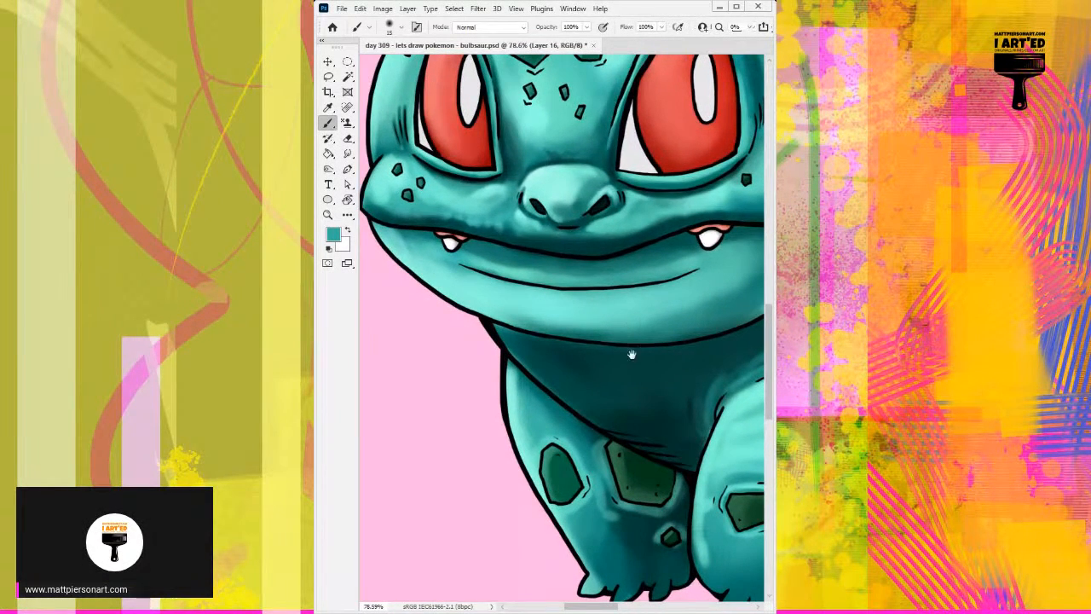
mouse_move(761, 433)
mouse_down()
mouse_move(554, 311)
mouse_move(562, 271)
mouse_move(579, 261)
mouse_up()
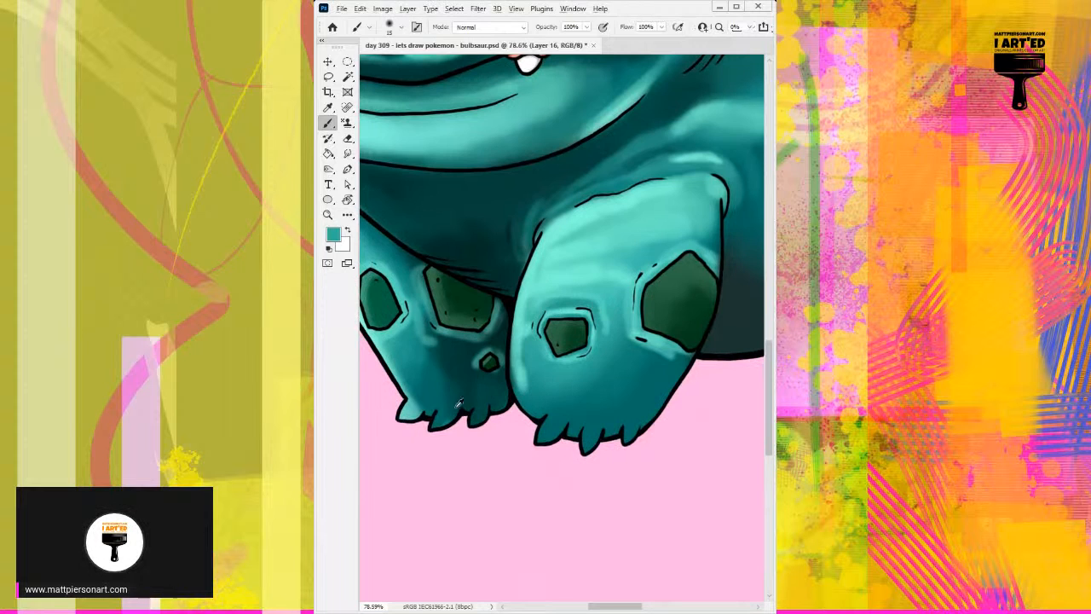
alt+click(409, 411)
alt+click(540, 436)
mouse_move(543, 424)
mouse_down()
mouse_move(538, 436)
mouse_move(562, 417)
mouse_move(540, 436)
mouse_move(558, 419)
mouse_move(540, 436)
mouse_move(581, 442)
mouse_move(589, 426)
mouse_move(580, 437)
mouse_move(630, 428)
mouse_move(626, 438)
mouse_move(634, 427)
mouse_up()
mouse_move(482, 430)
mouse_down()
mouse_move(554, 413)
mouse_move(523, 396)
mouse_move(509, 402)
mouse_move(530, 387)
mouse_move(552, 397)
mouse_move(546, 406)
mouse_move(556, 390)
mouse_move(550, 401)
mouse_up()
drag(473, 391, 482, 391)
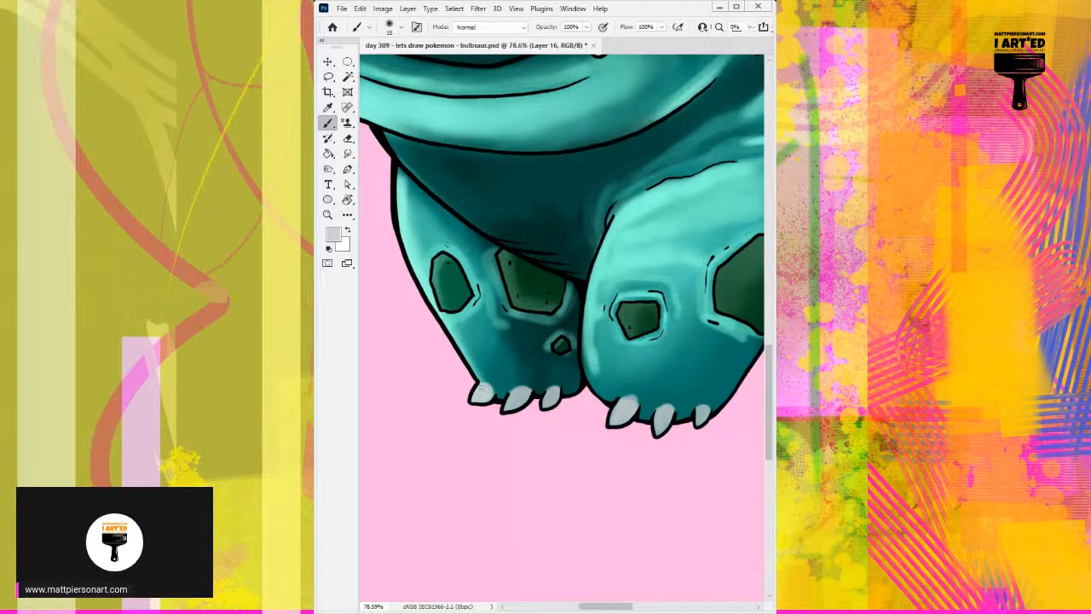
Fill the three claws of the hind foot with the same light grey.
scroll(657, 361, right, 6)
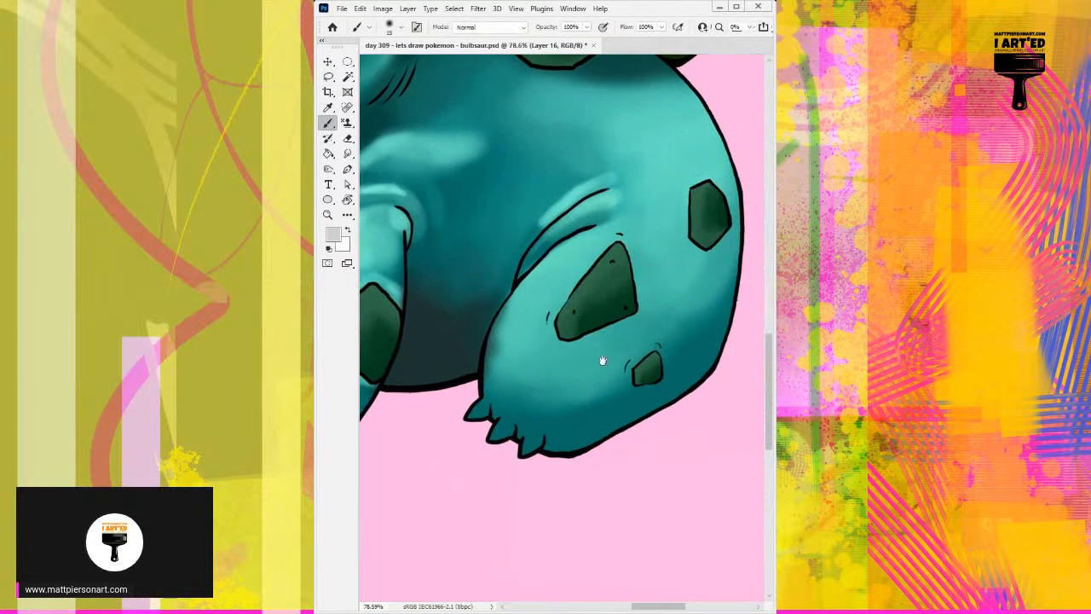
mouse_move(490, 406)
mouse_down()
mouse_move(475, 399)
mouse_move(486, 402)
mouse_move(484, 392)
mouse_move(529, 436)
mouse_move(532, 426)
mouse_up()
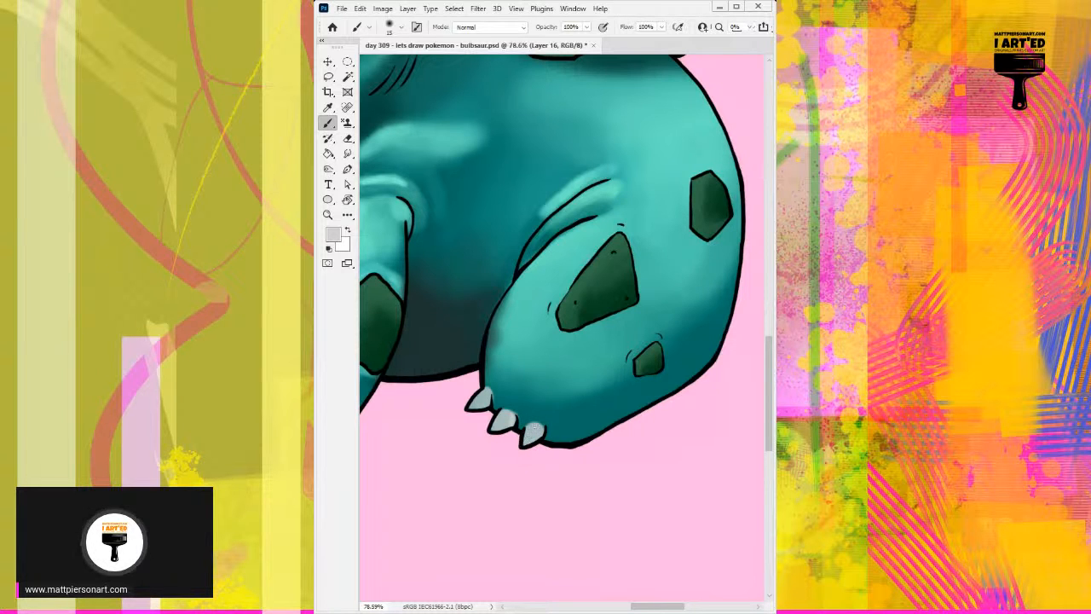
drag(607, 344, 546, 377)
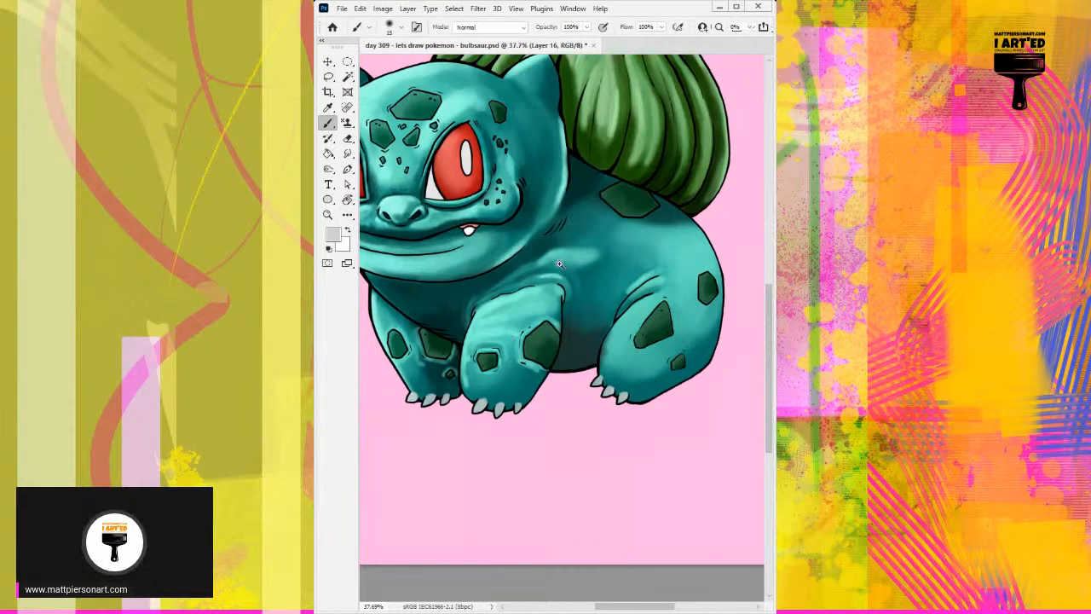
Switch to the Eraser and enlarge its brush tip to 400 pixels.
mouse_move(601, 261)
mouse_down()
mouse_move(575, 280)
mouse_move(596, 271)
mouse_up()
drag(536, 234, 650, 328)
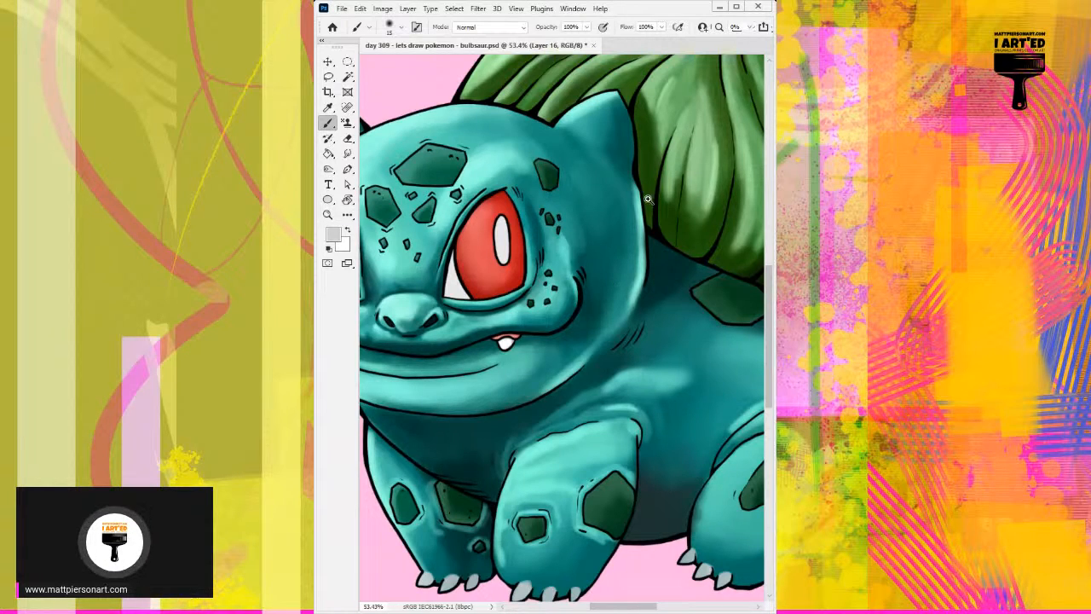
drag(658, 207, 610, 230)
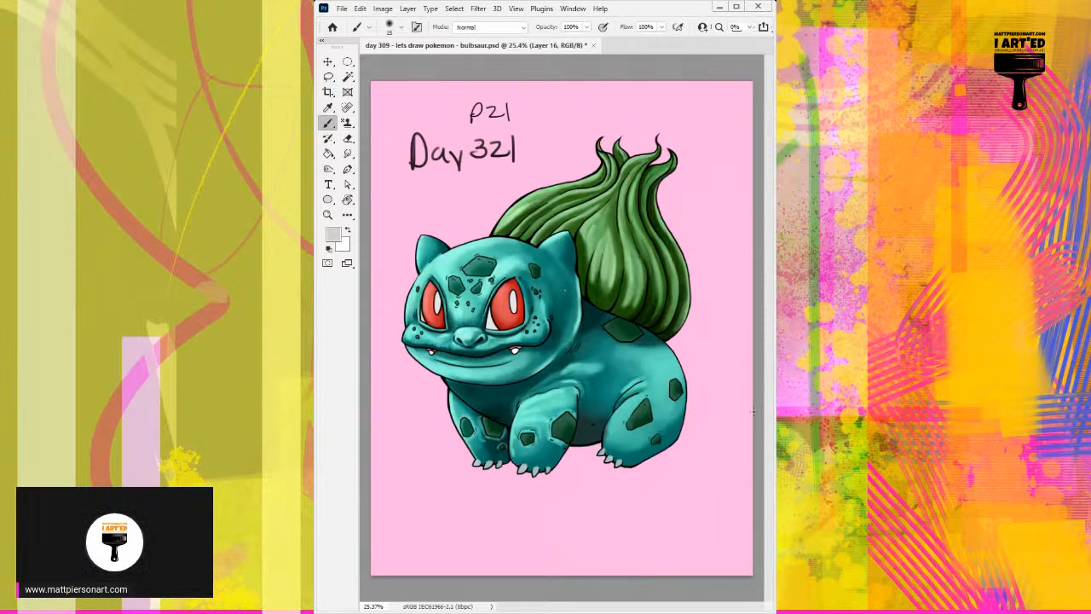
key(e)
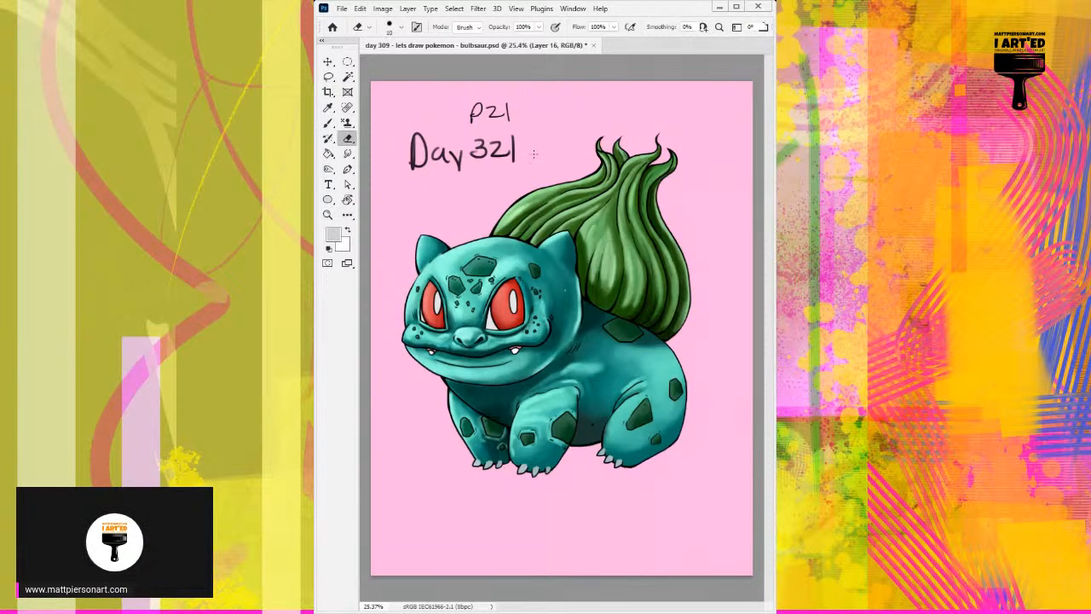
key(bracketright)
key(bracketright)
key(bracketright)
key(bracketright)
key(bracketright)
key(bracketright)
key(bracketright)
key(bracketright)
key(bracketright)
key(bracketright)
key(bracketright)
key(bracketright)
key(bracketright)
key(bracketright)
key(bracketright)
key(bracketright)
drag(510, 285, 487, 502)
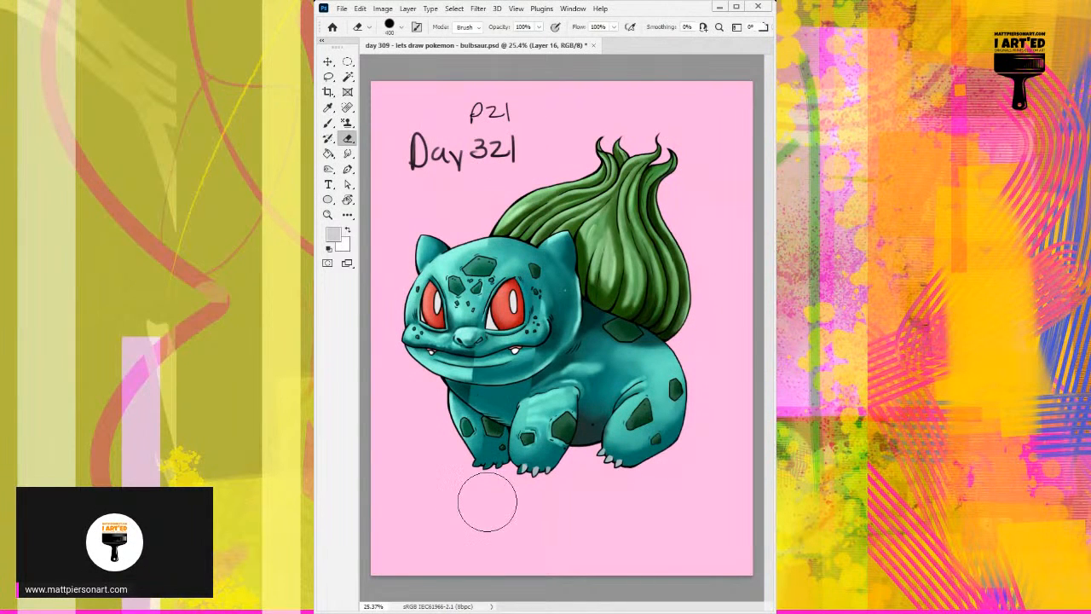
key(ctrl+z)
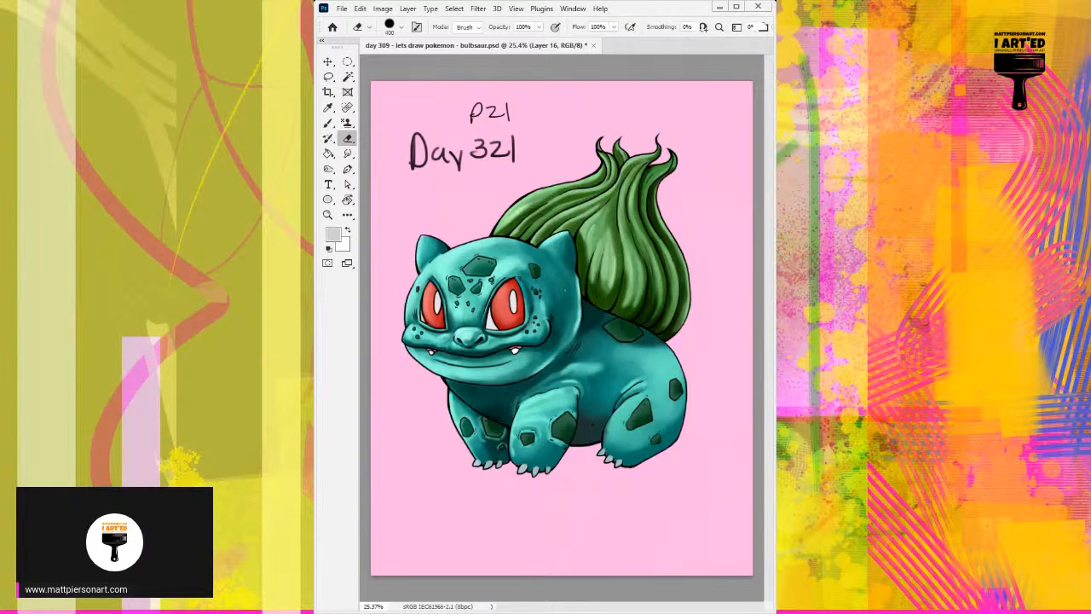
drag(418, 150, 508, 135)
drag(505, 277, 499, 430)
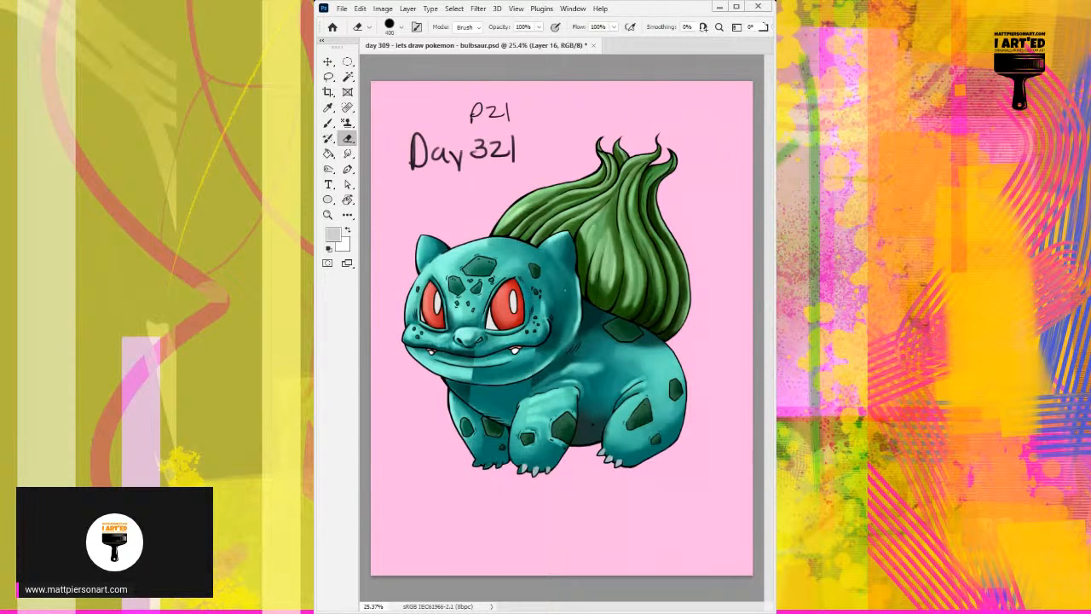
key(ctrl+z)
Make the date layer active and erase the handwritten "Day 321" above the Bulbasaur.
drag(417, 150, 508, 135)
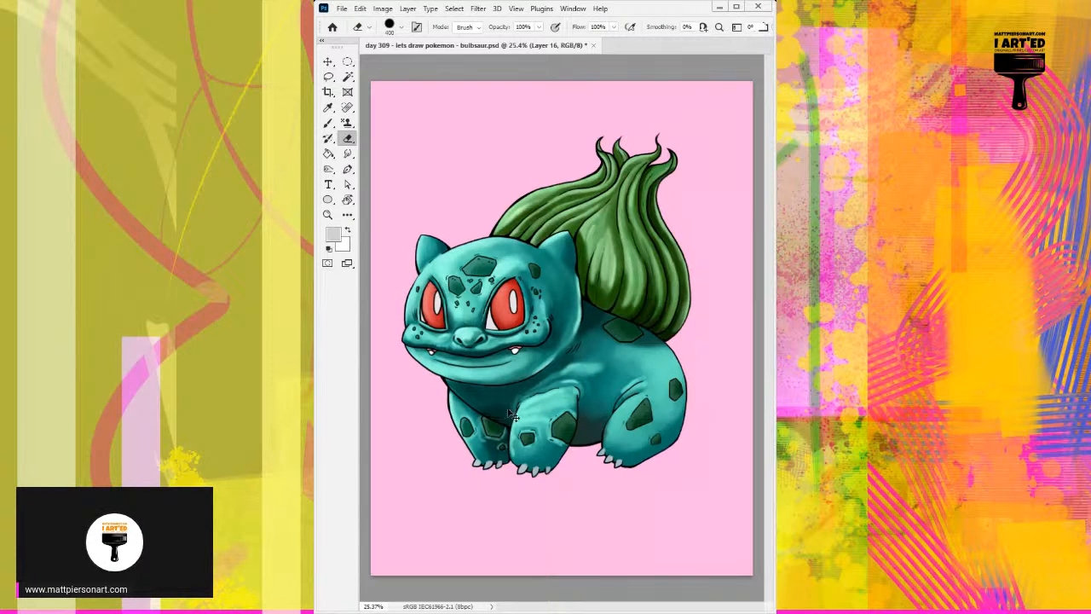
scroll(516, 404, up, 2)
scroll(517, 404, up, 1)
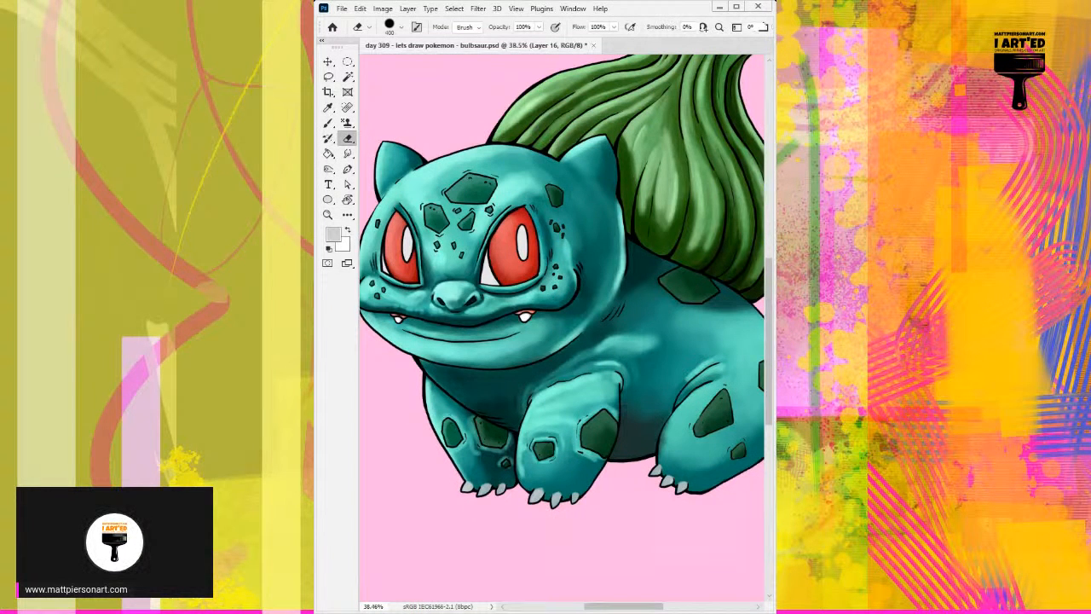
key(alt+])
scroll(659, 260, down, 5)
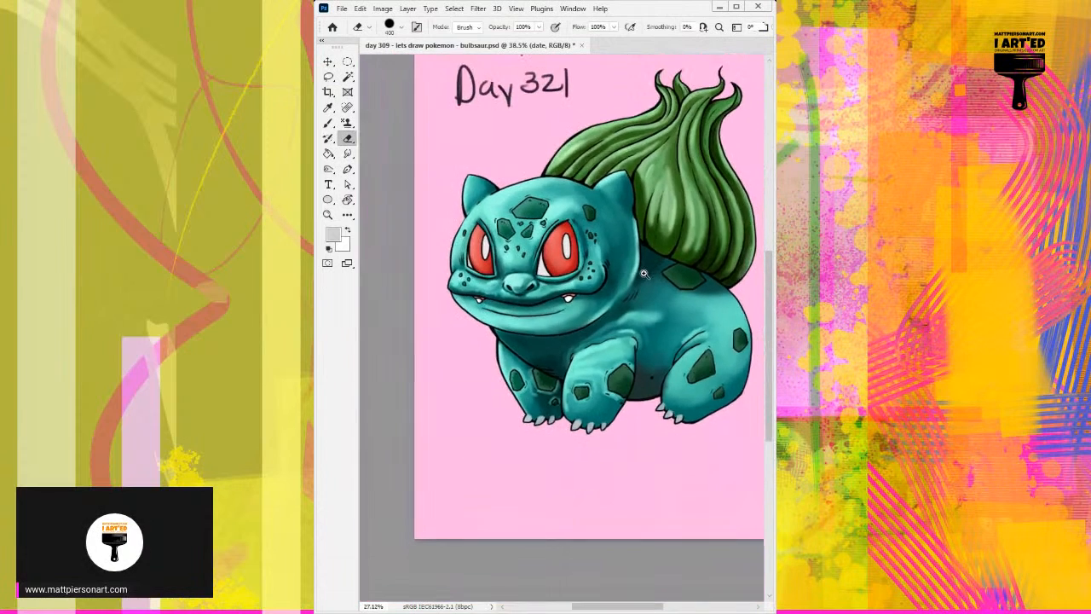
key(])
key(])
key(])
key(])
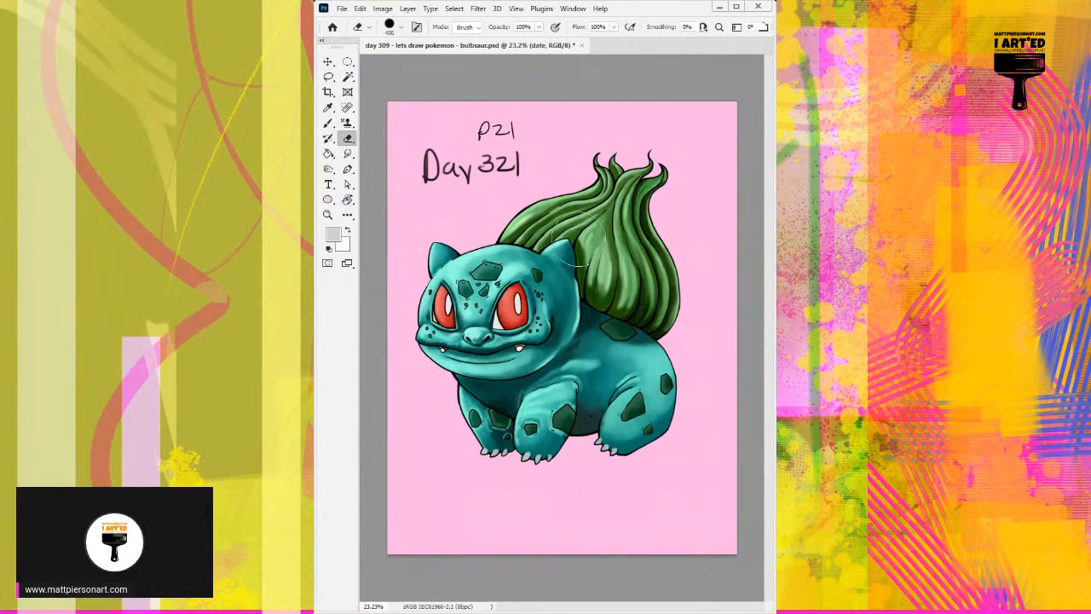
mouse_move(521, 166)
mouse_down()
mouse_move(425, 176)
mouse_move(491, 158)
mouse_move(455, 166)
mouse_up()
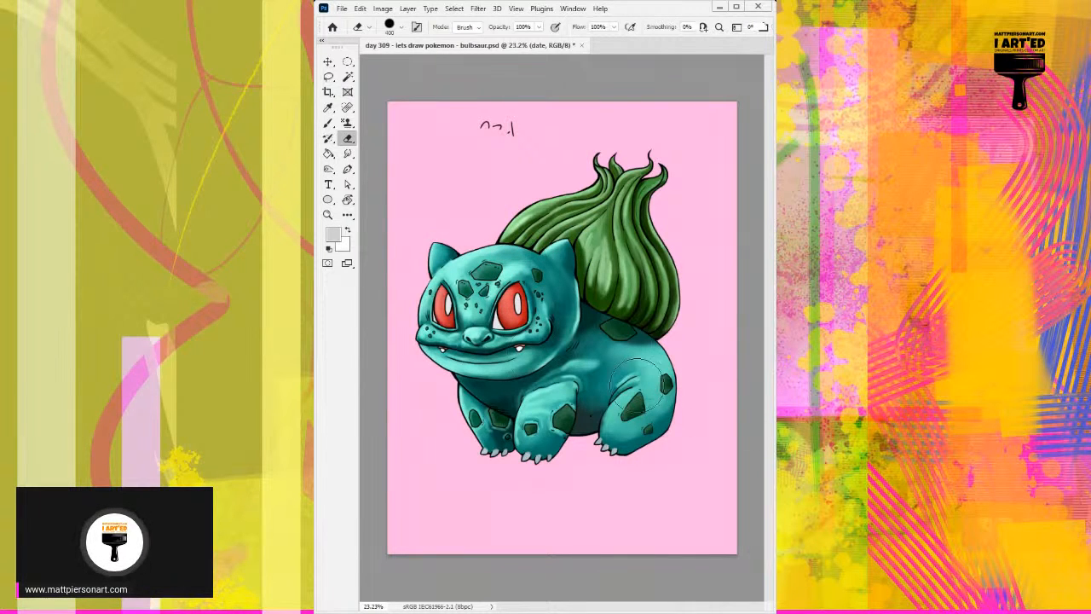
Set the foreground colour to black and switch to the Brush with a 20-pixel tip.
click(330, 247)
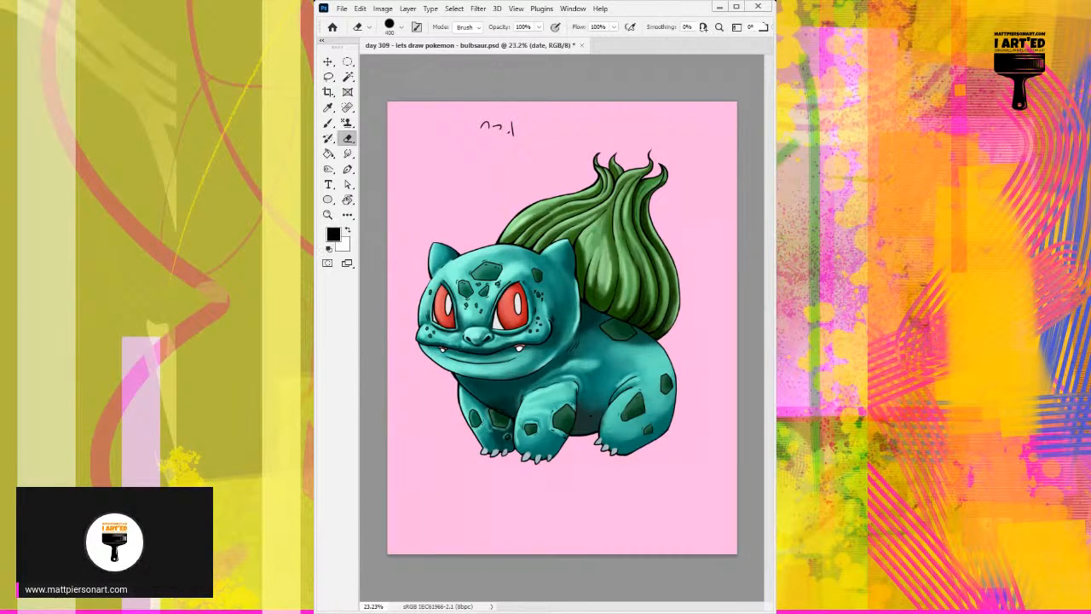
key(b)
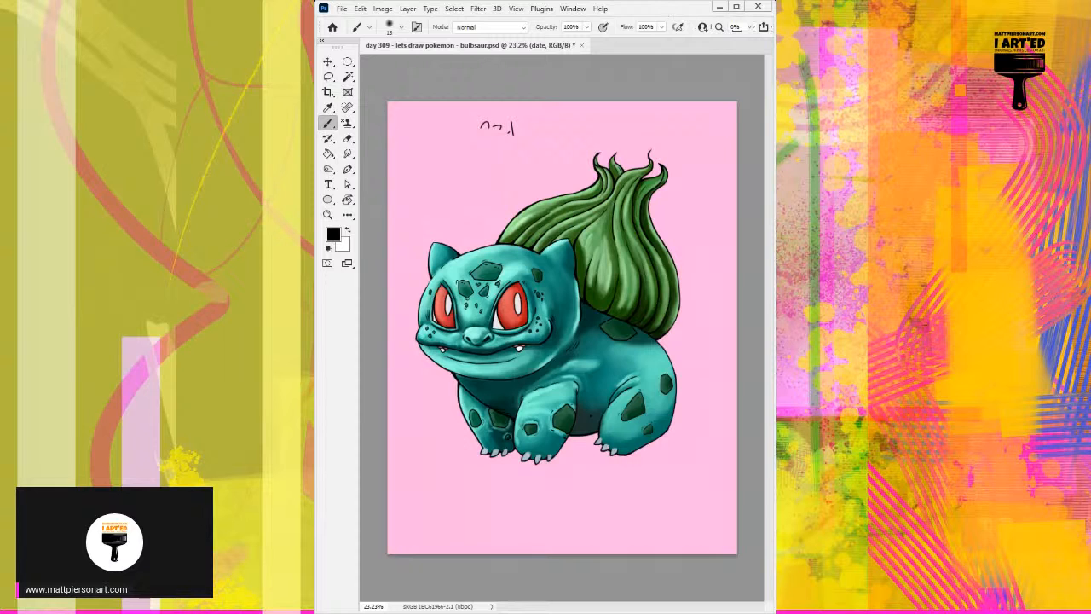
key(bracketright)
key(bracketright)
key(bracketright)
key(bracketright)
key(bracketright)
key(bracketright)
key(bracketright)
key(bracketright)
key(bracketright)
key(bracketright)
key(bracketright)
key(bracketright)
key(bracketright)
key(bracketright)
key(bracketright)
key(bracketright)
key(bracketleft)
key(bracketleft)
key(bracketleft)
key(bracketleft)
key(bracketleft)
key(bracketleft)
key(bracketleft)
key(bracketleft)
key(bracketleft)
key(bracketleft)
key(bracketleft)
Handwrite "Day 322" in black above the Bulbasaur's head on the date layer.
mouse_move(422, 147)
mouse_down()
mouse_move(420, 174)
mouse_move(461, 170)
mouse_move(466, 181)
mouse_move(467, 171)
mouse_up()
key(ctrl+z)
key(ctrl+z)
mouse_move(474, 156)
mouse_down()
mouse_move(459, 188)
mouse_move(496, 160)
mouse_move(481, 167)
mouse_up()
drag(496, 150, 514, 164)
mouse_move(513, 148)
mouse_down()
mouse_move(522, 164)
mouse_move(541, 159)
mouse_up()
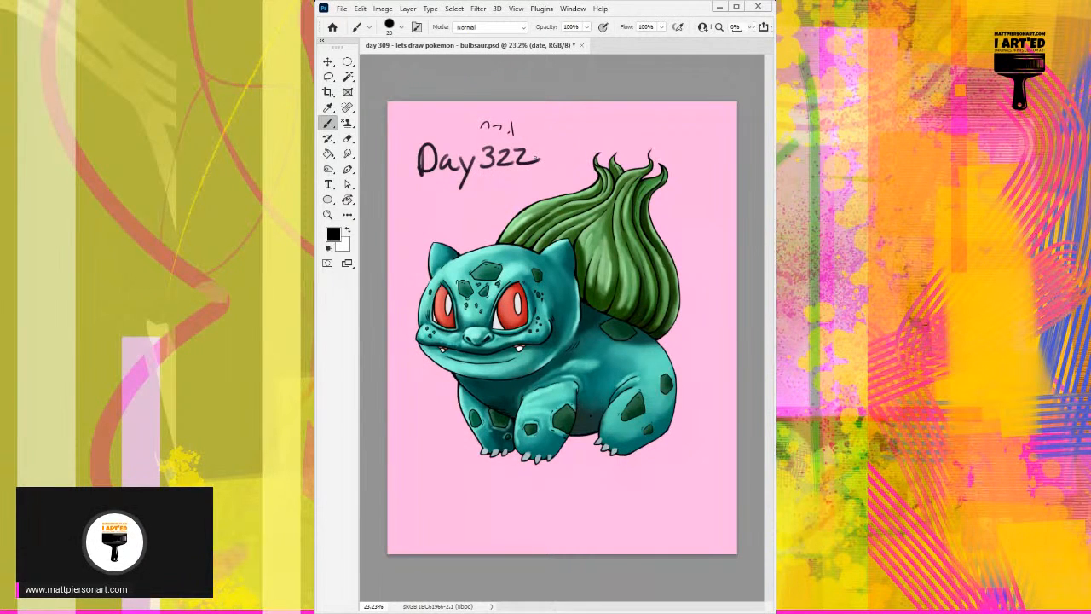